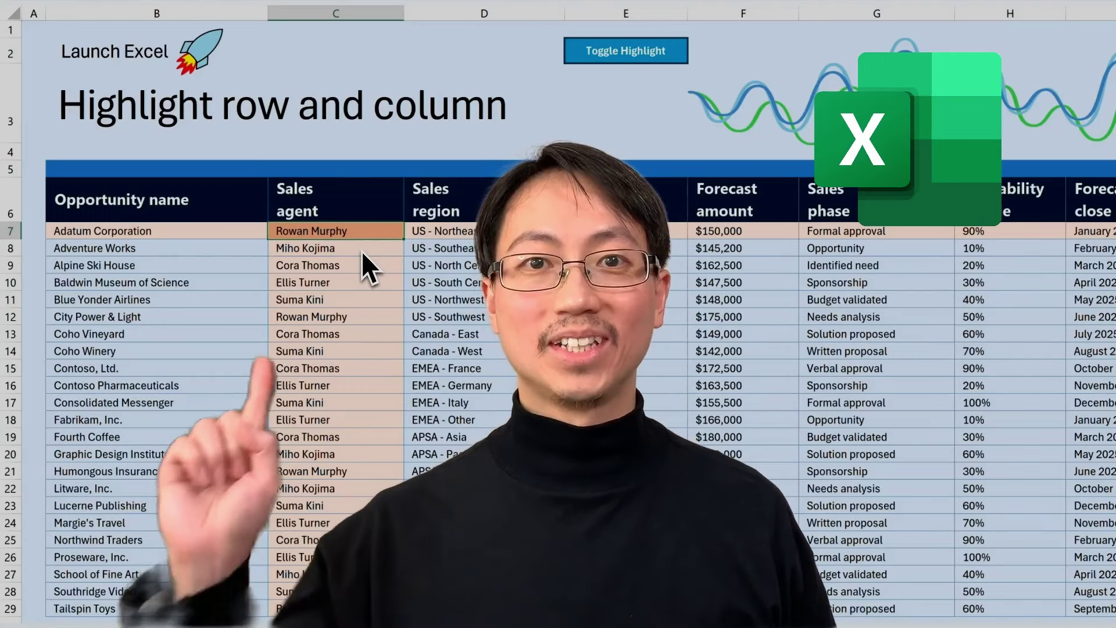
# Select the Sales agent cells one after another from C8 down to C13 to demonstrate the row and column highlight.
pyautogui.click(361, 249)
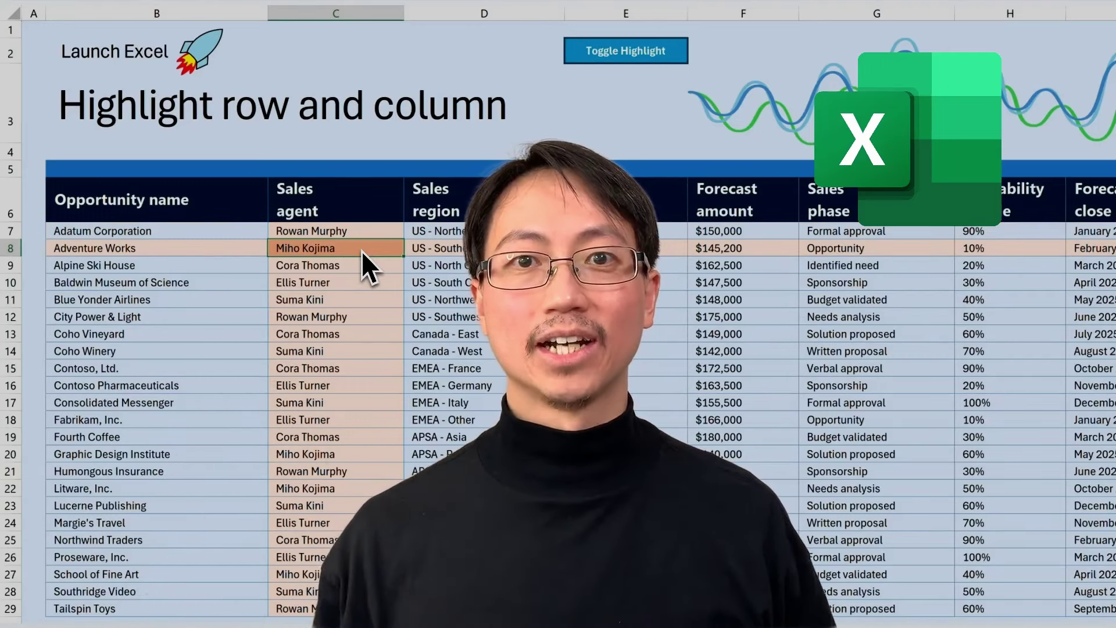
pyautogui.click(364, 266)
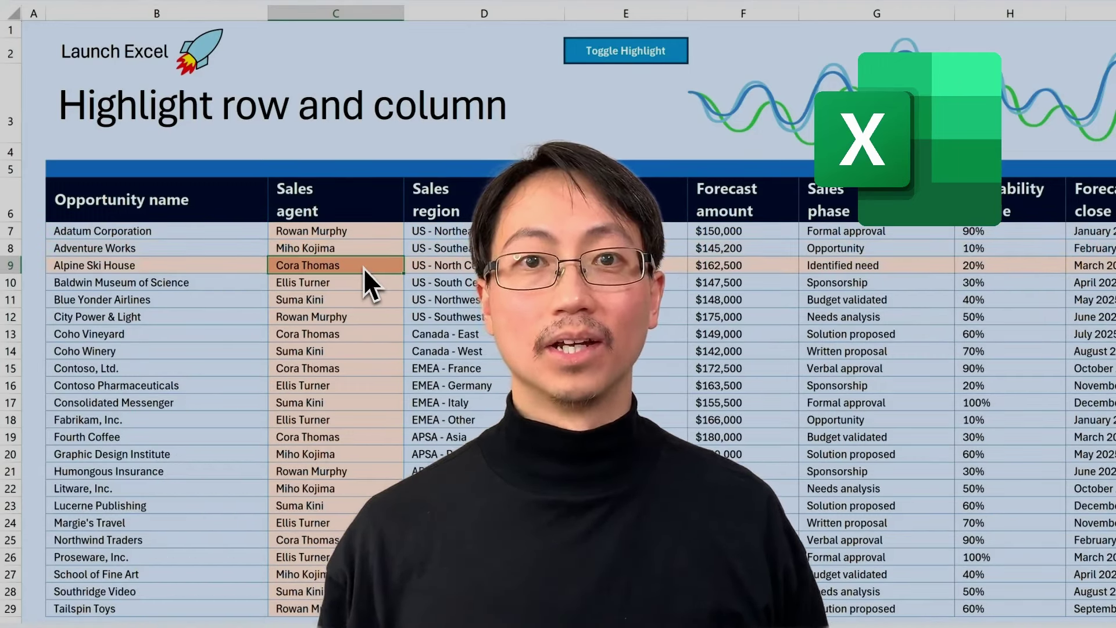
pyautogui.click(362, 285)
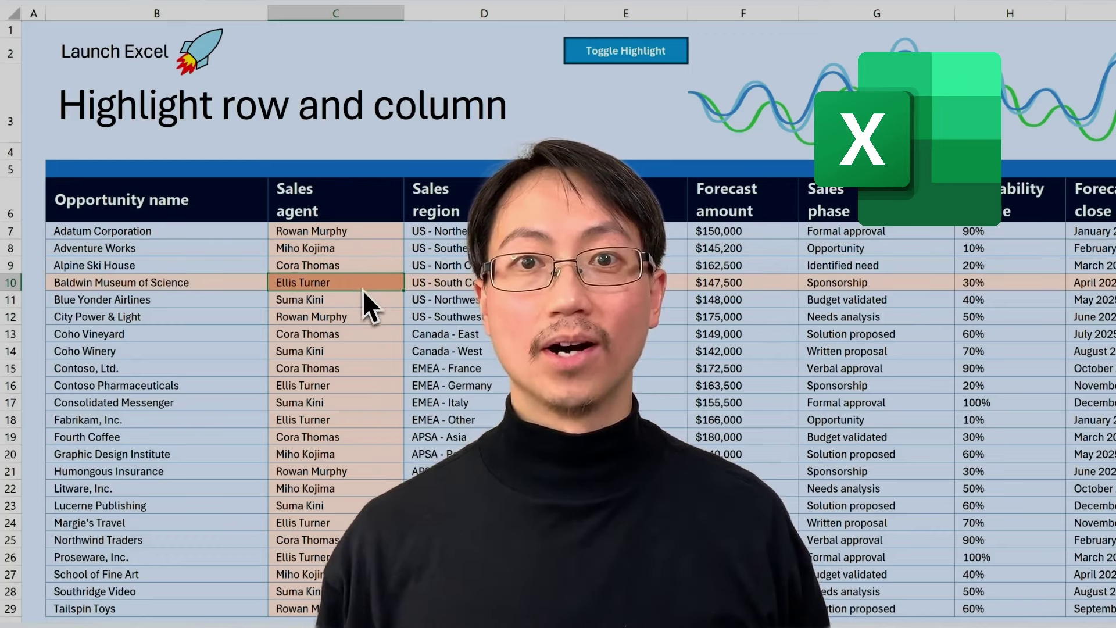
pyautogui.click(362, 301)
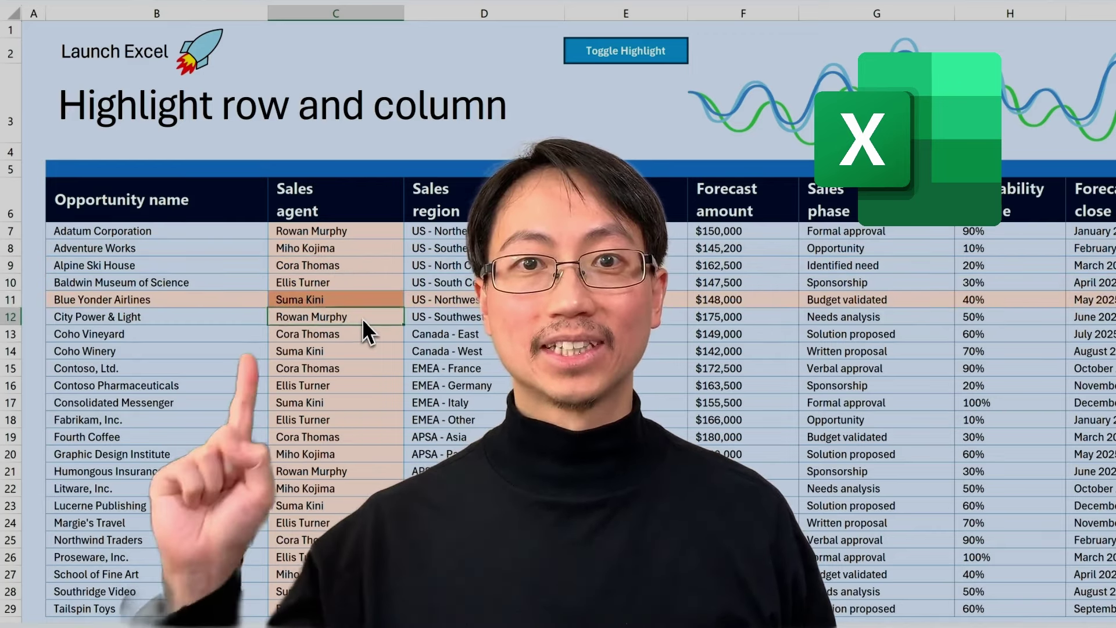
pyautogui.click(362, 319)
pyautogui.click(364, 334)
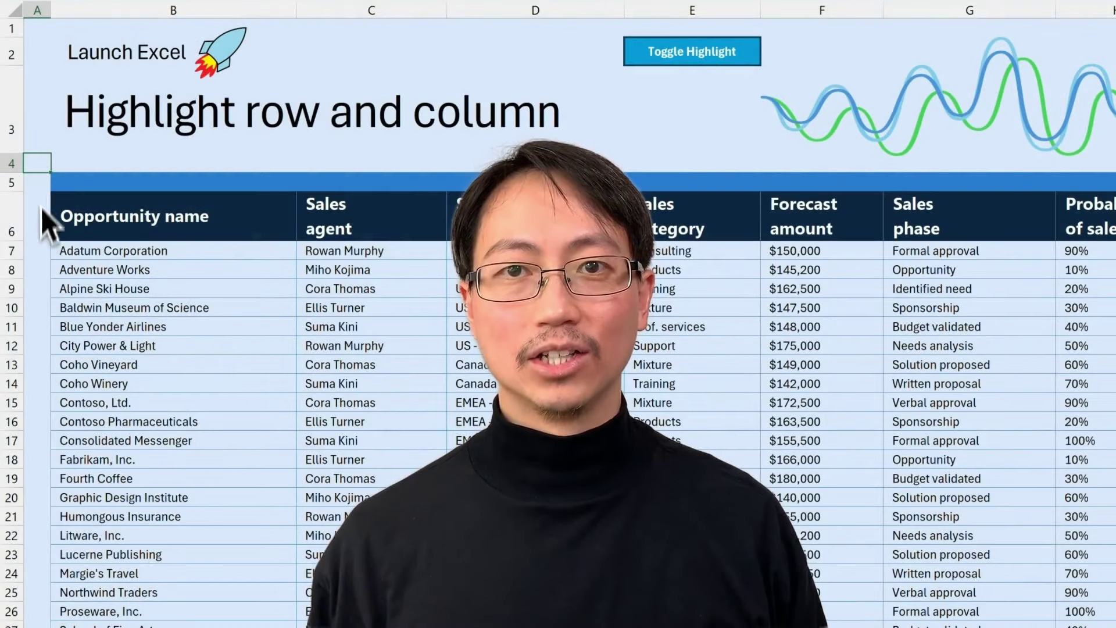
# Test the row-only highlight from cells A7 and A9, and the column-only highlight from cells B4, C4 and D4.
pyautogui.click(37, 253)
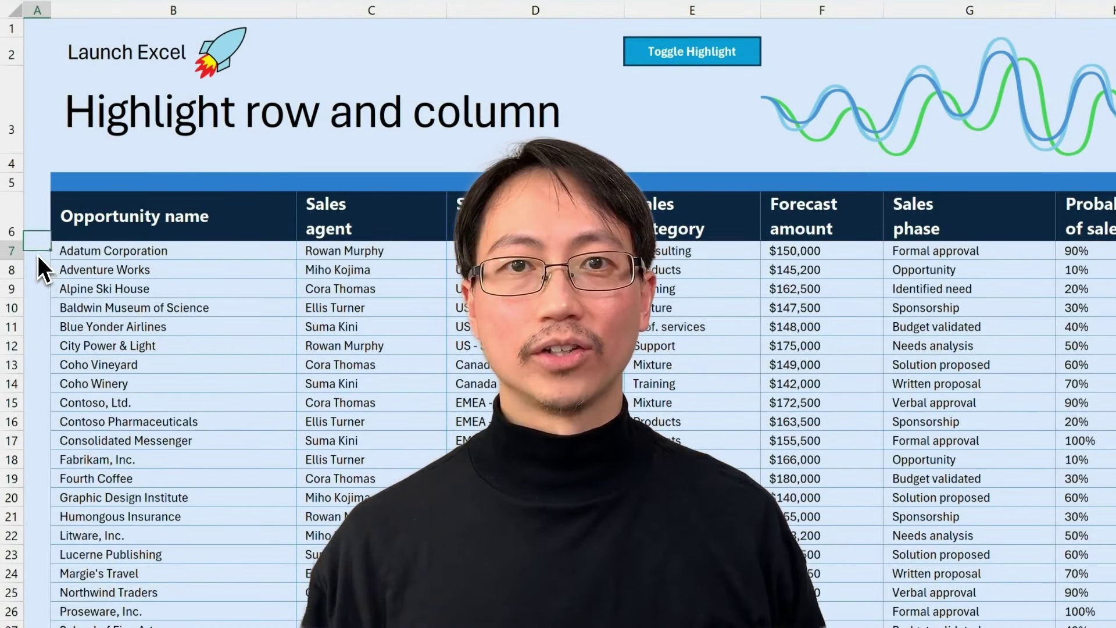
pyautogui.click(37, 289)
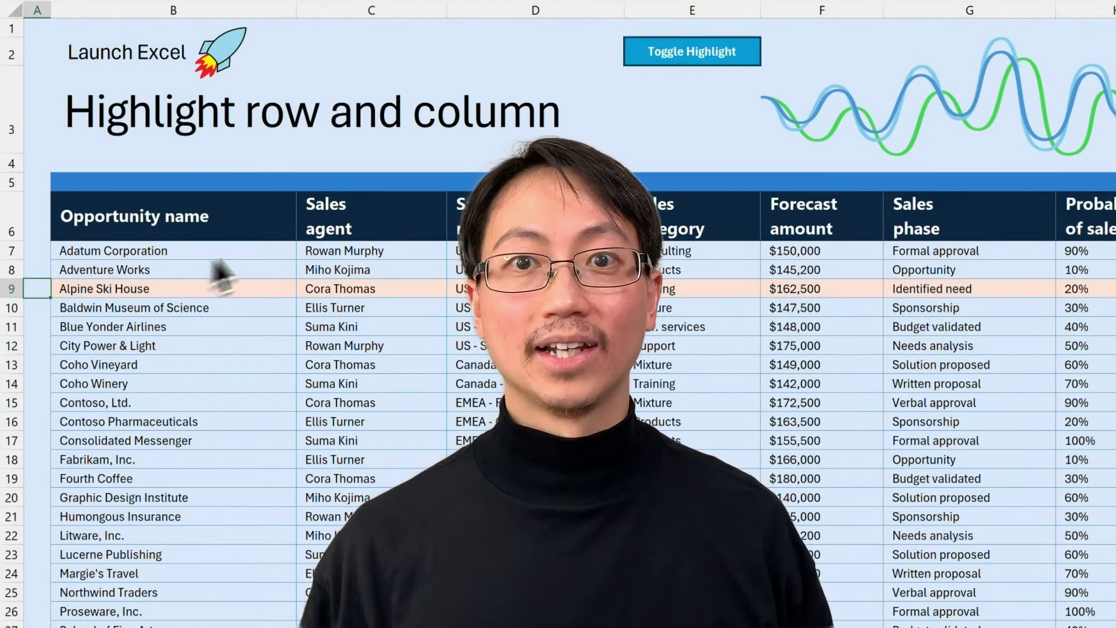
pyautogui.click(277, 166)
pyautogui.click(376, 162)
pyautogui.click(523, 163)
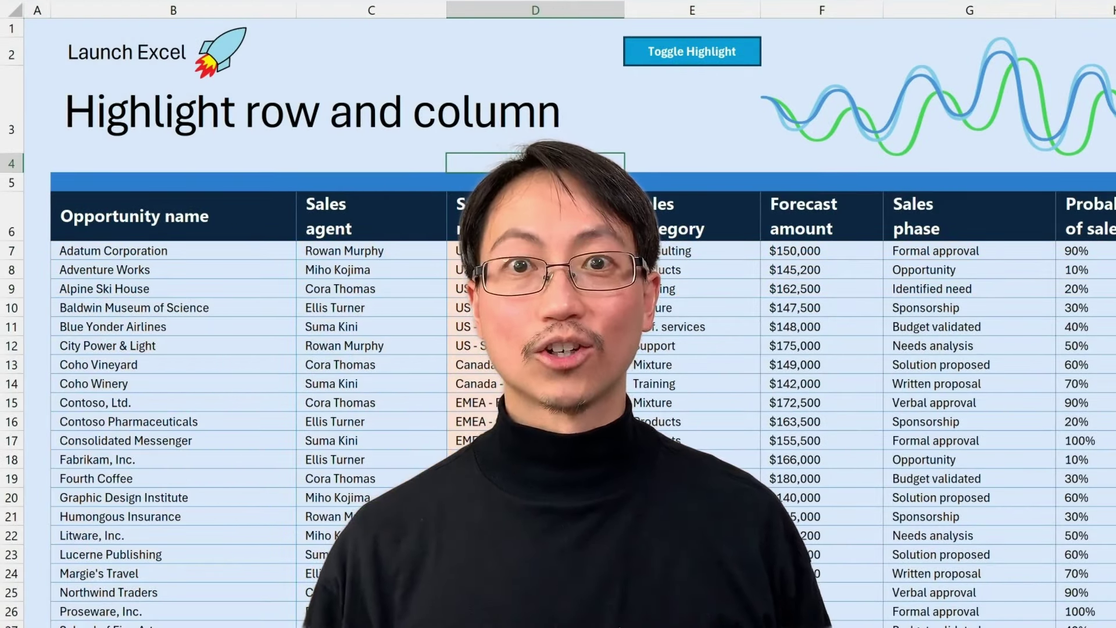
# Select several cells inside the table between rows 10 and 18, ending at C18, to test the combined highlight.
pyautogui.click(414, 307)
pyautogui.click(389, 346)
pyautogui.click(289, 383)
pyautogui.click(332, 423)
pyautogui.click(336, 460)
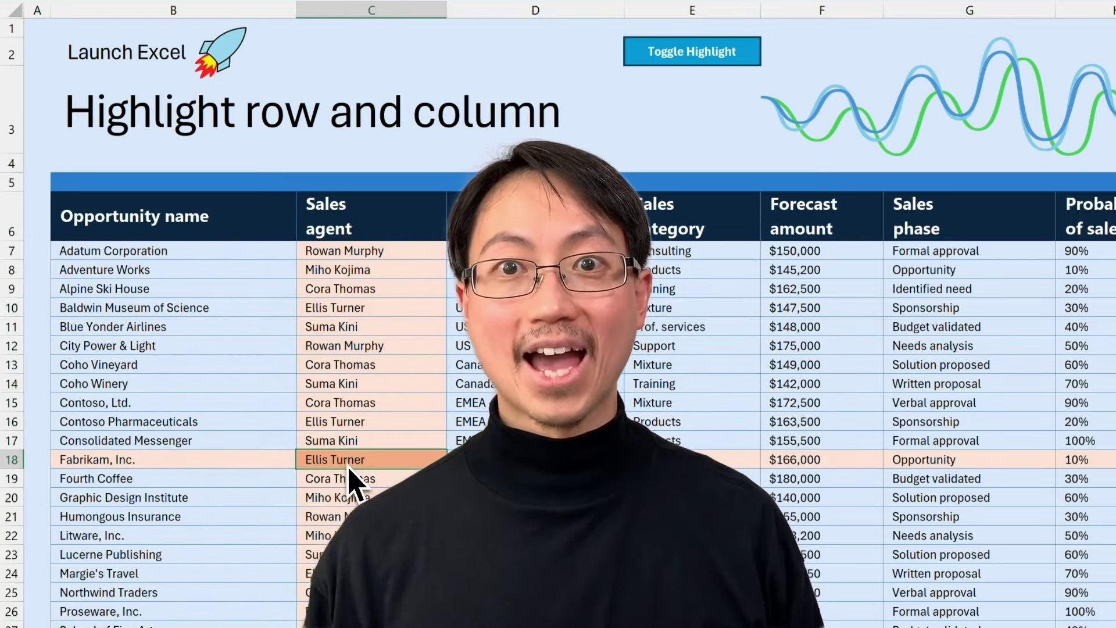
# Toggle the row and column highlighting several times in a row.
pyautogui.click(747, 64)
pyautogui.click(746, 63)
pyautogui.click(746, 63)
pyautogui.click(747, 63)
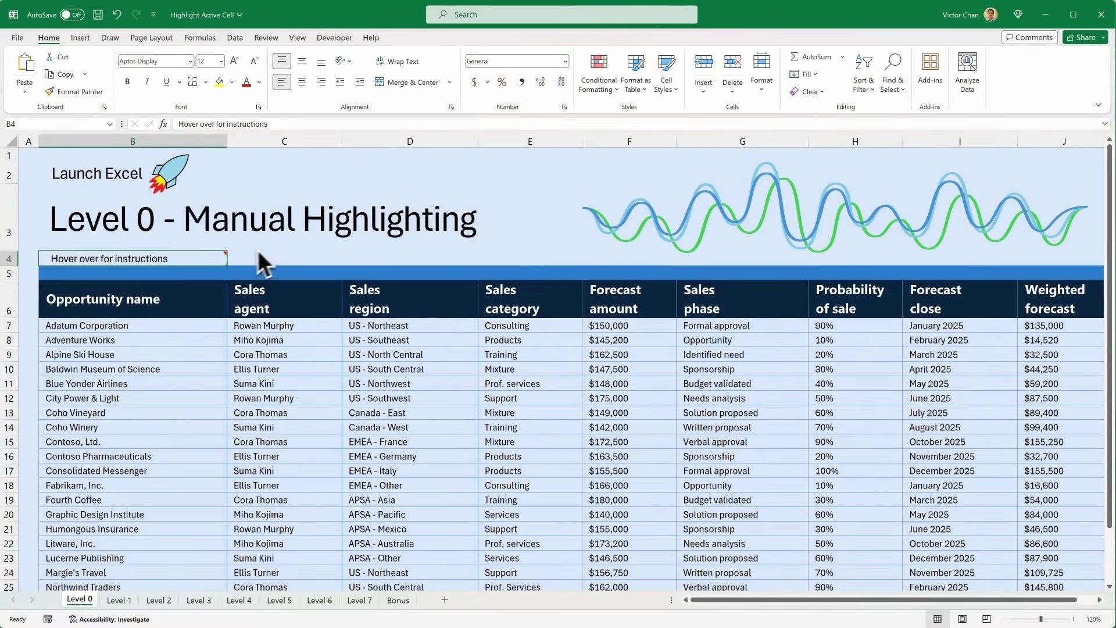
# On the Level 0 sheet, highlight rows 7 and 8 and columns D and E manually by selecting them whole.
pyautogui.click(29, 326)
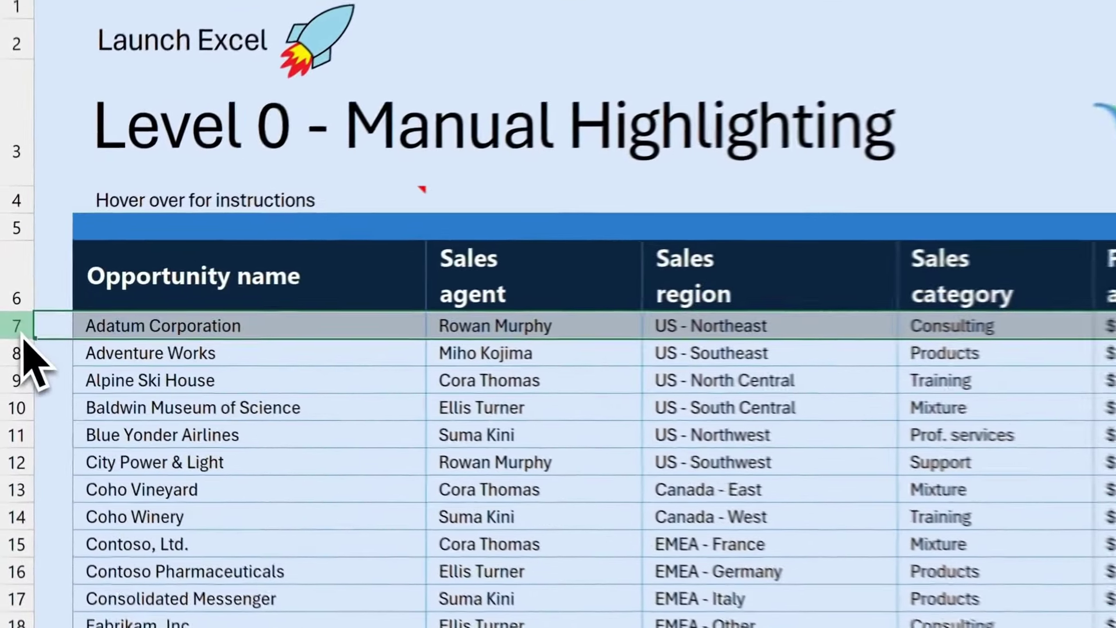
pyautogui.click(24, 357)
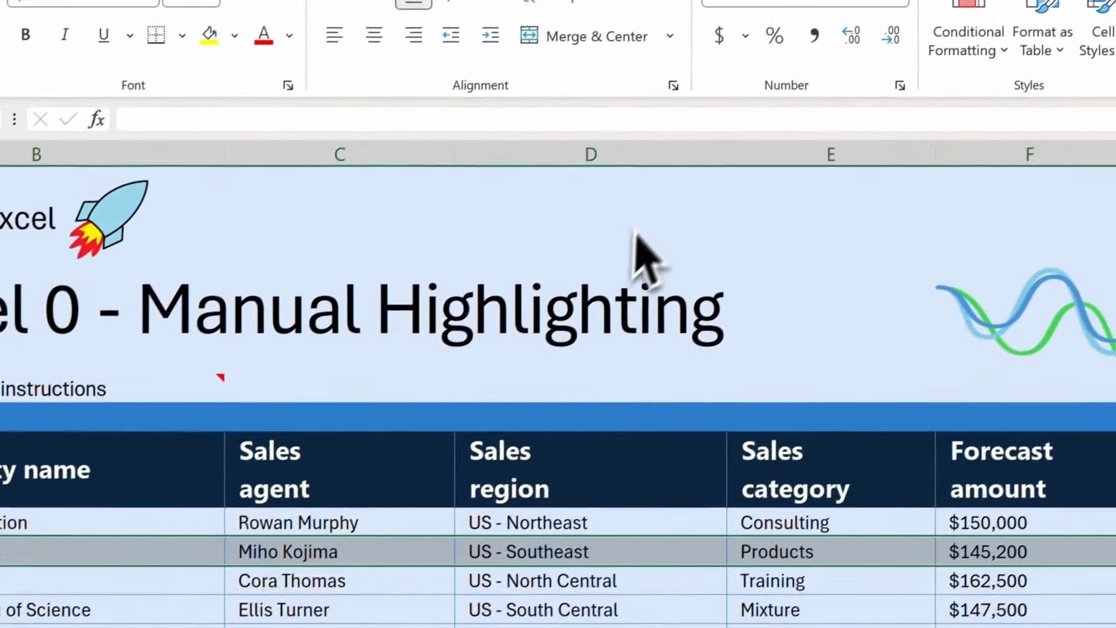
pyautogui.click(628, 170)
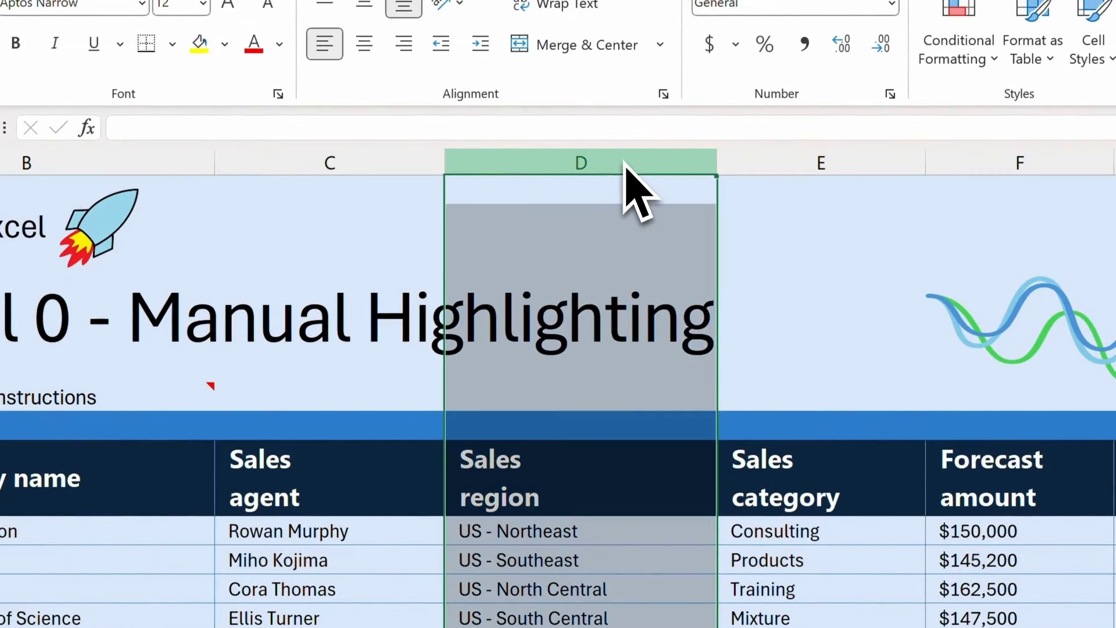
pyautogui.click(770, 170)
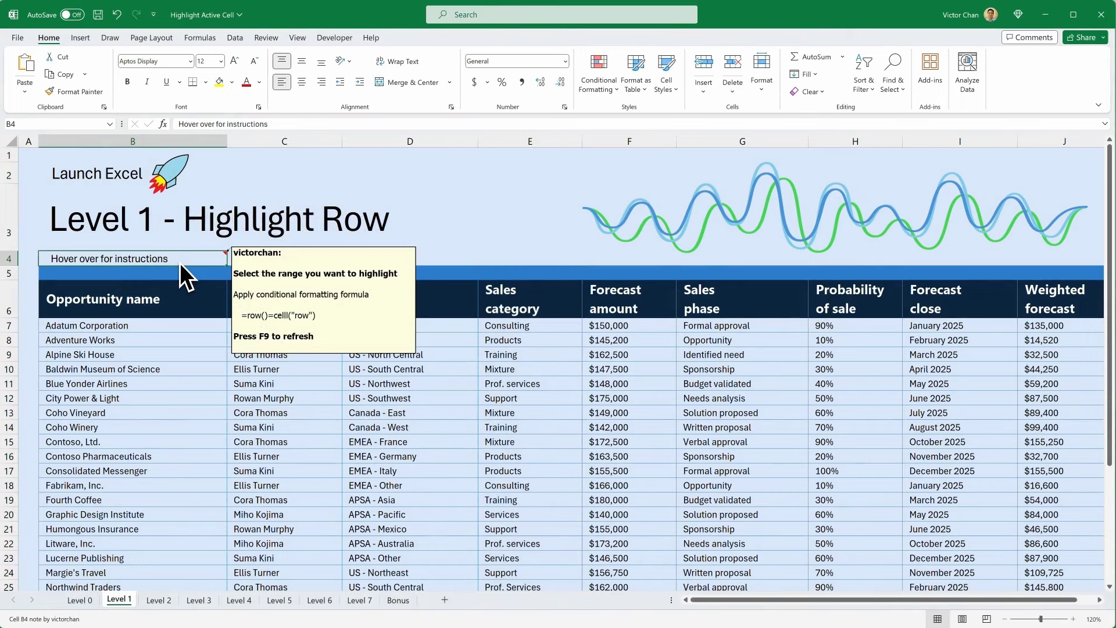
# For the Level 1 table data B7:J29, create a formula-based conditional formatting rule with =row()=cell("row").
pyautogui.click(176, 327)
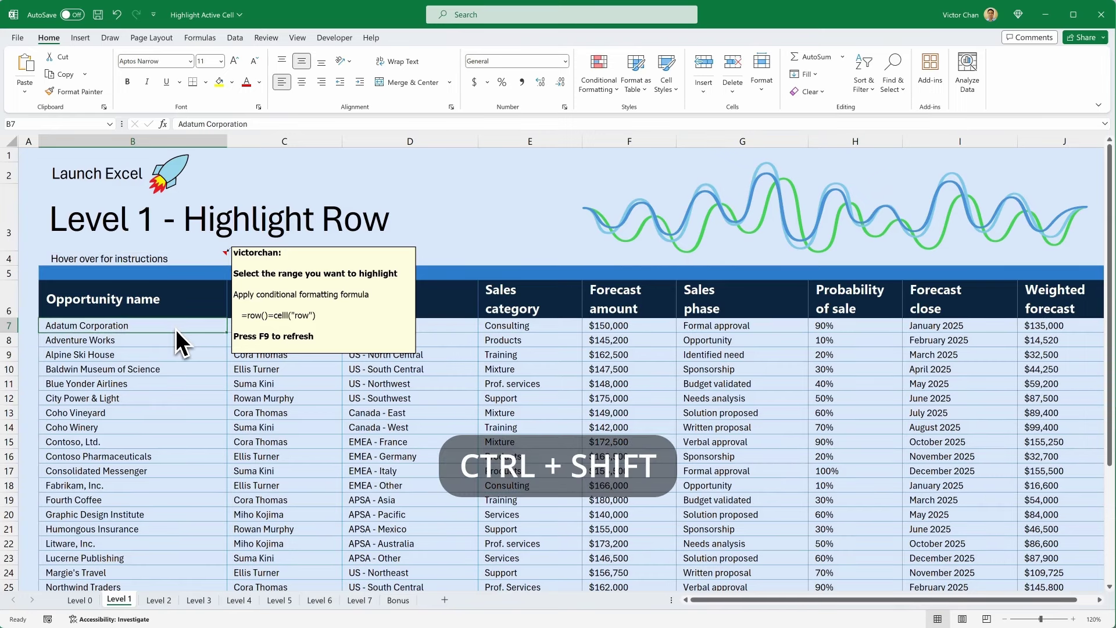
pyautogui.hotkey('ctrl', 'shift', 'Right')
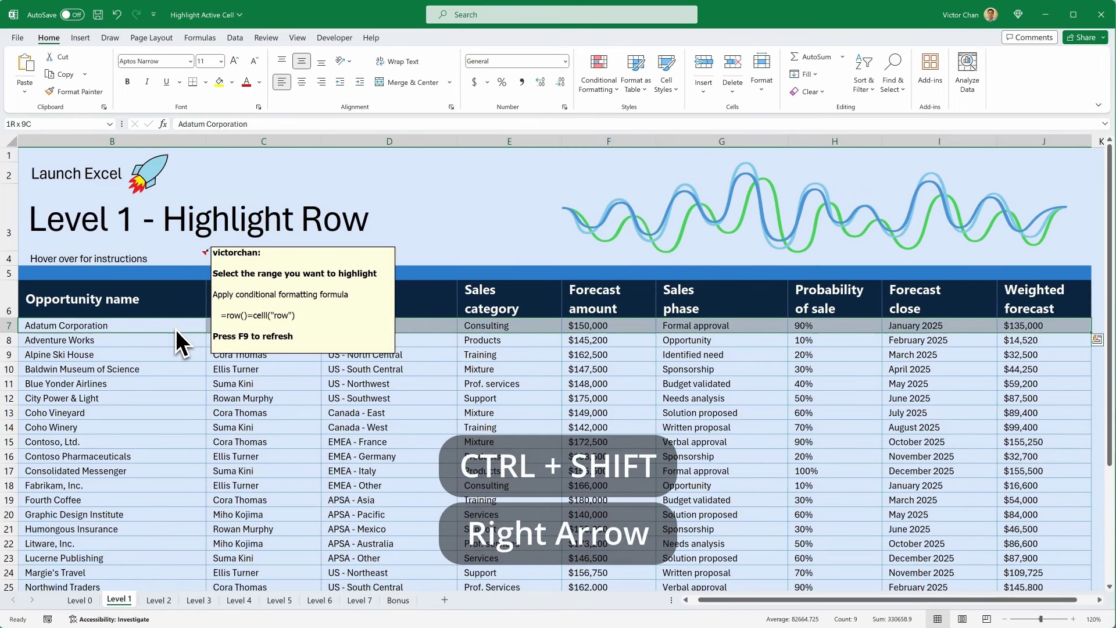
pyautogui.hotkey('ctrl', 'shift', 'Down')
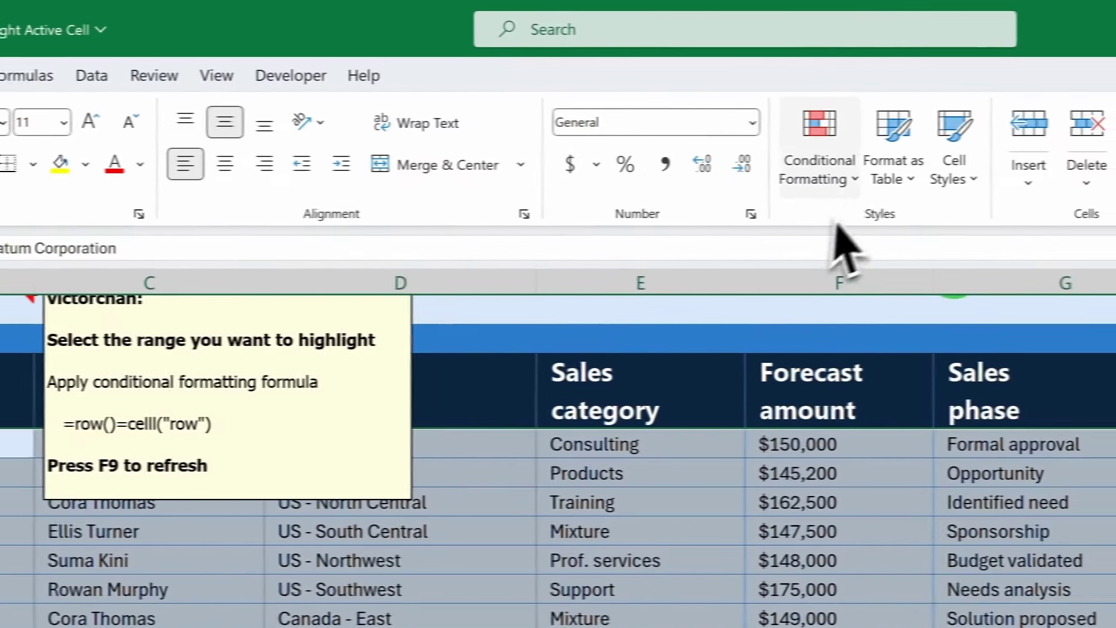
pyautogui.click(820, 177)
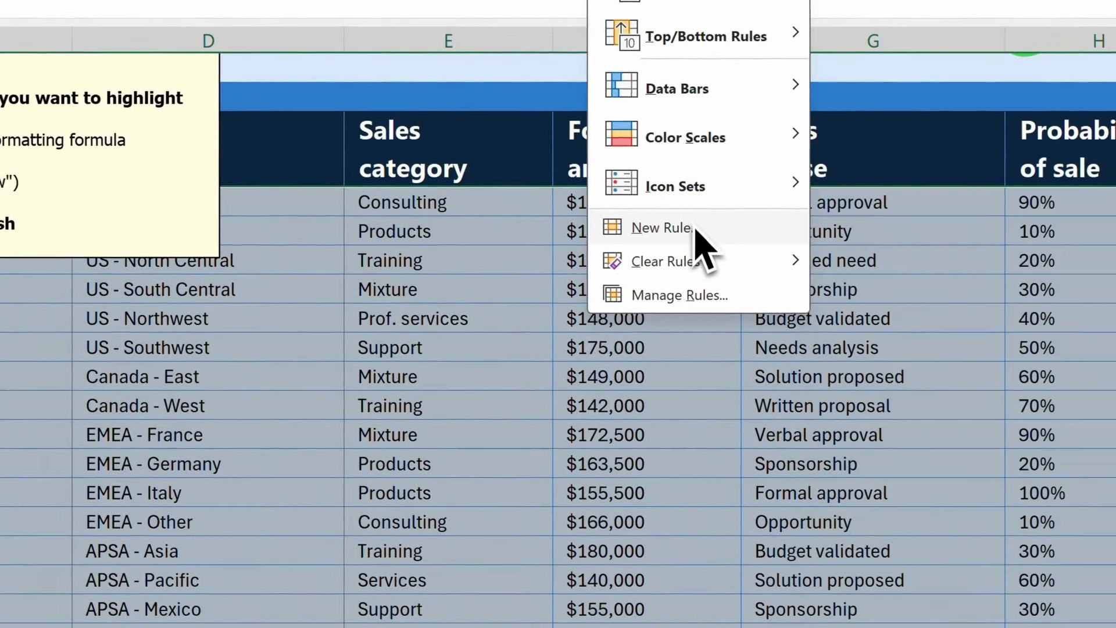
pyautogui.click(695, 230)
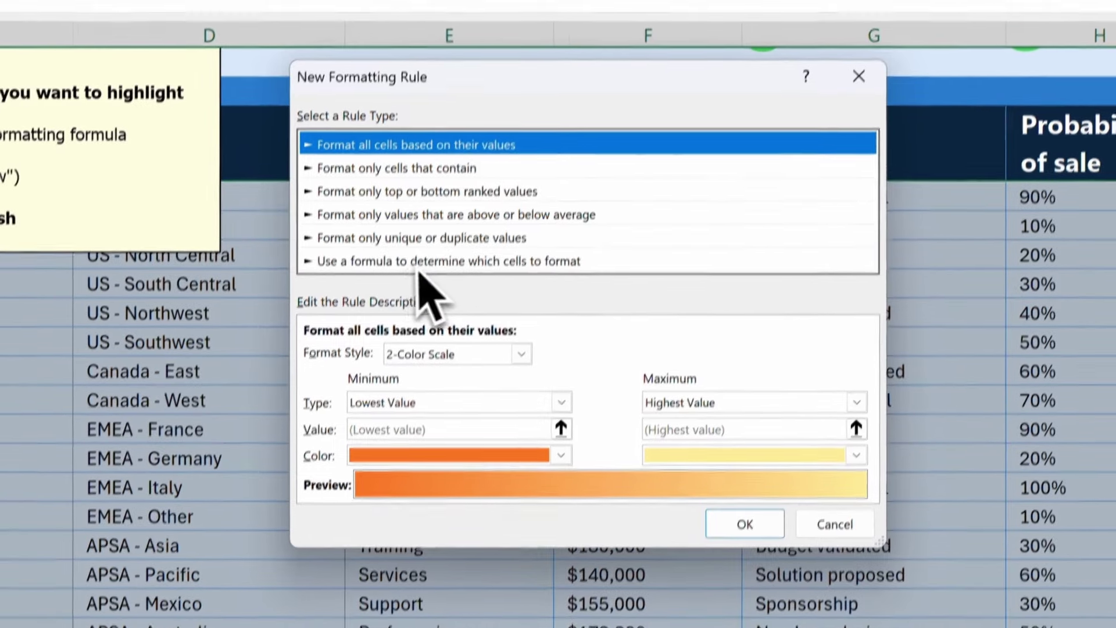
pyautogui.click(418, 265)
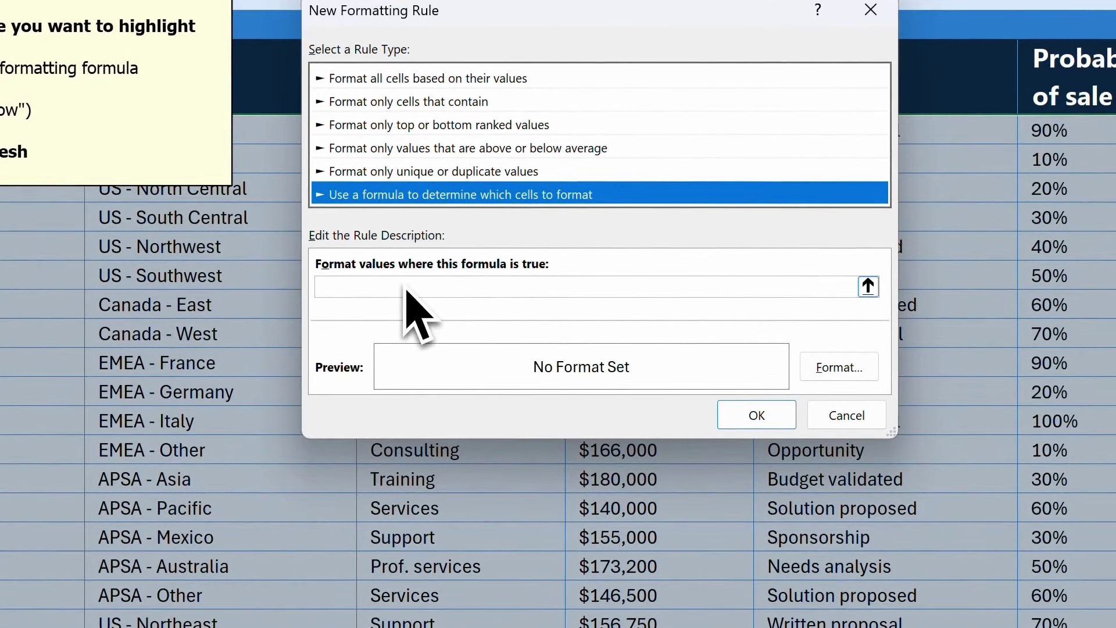
pyautogui.click(405, 290)
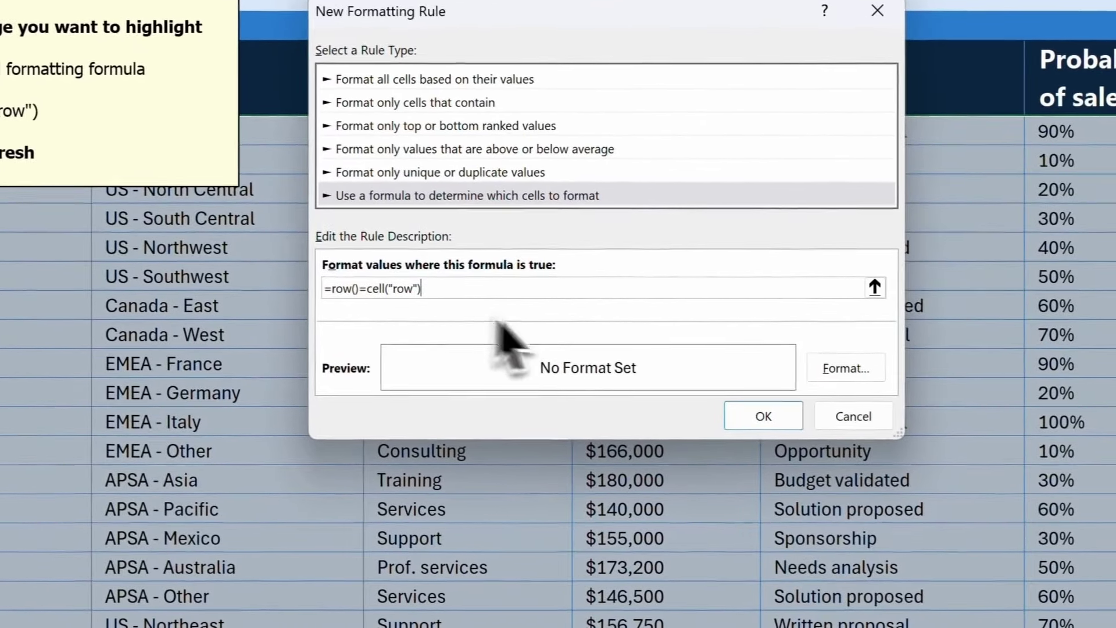
# Give the rule a light orange fill, apply it, and test the row highlight on cell B10.
pyautogui.click(898, 378)
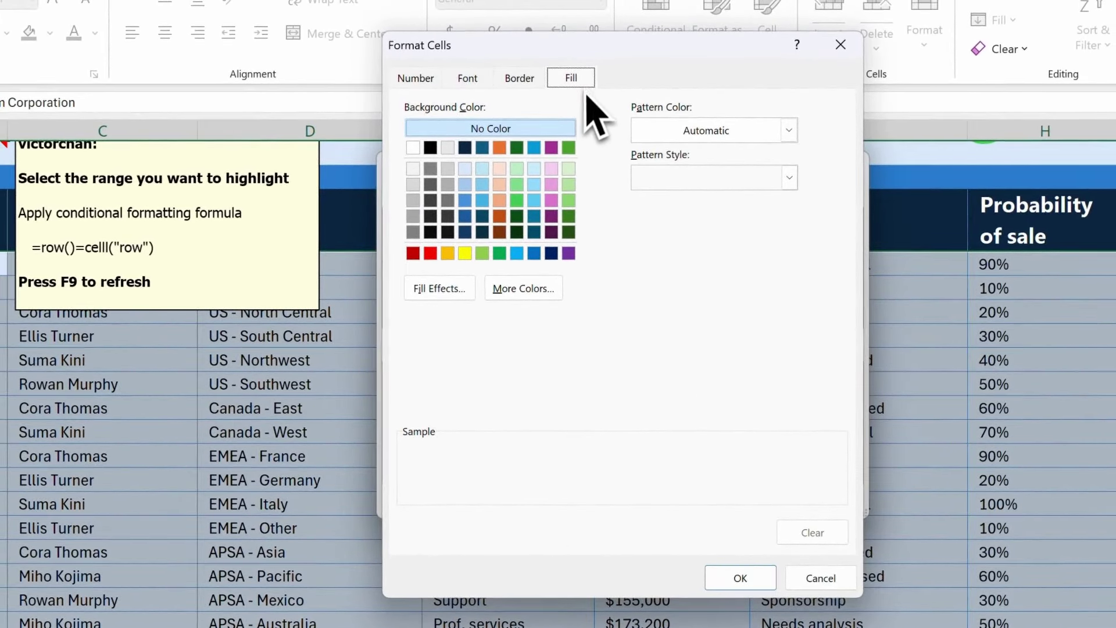
pyautogui.click(501, 171)
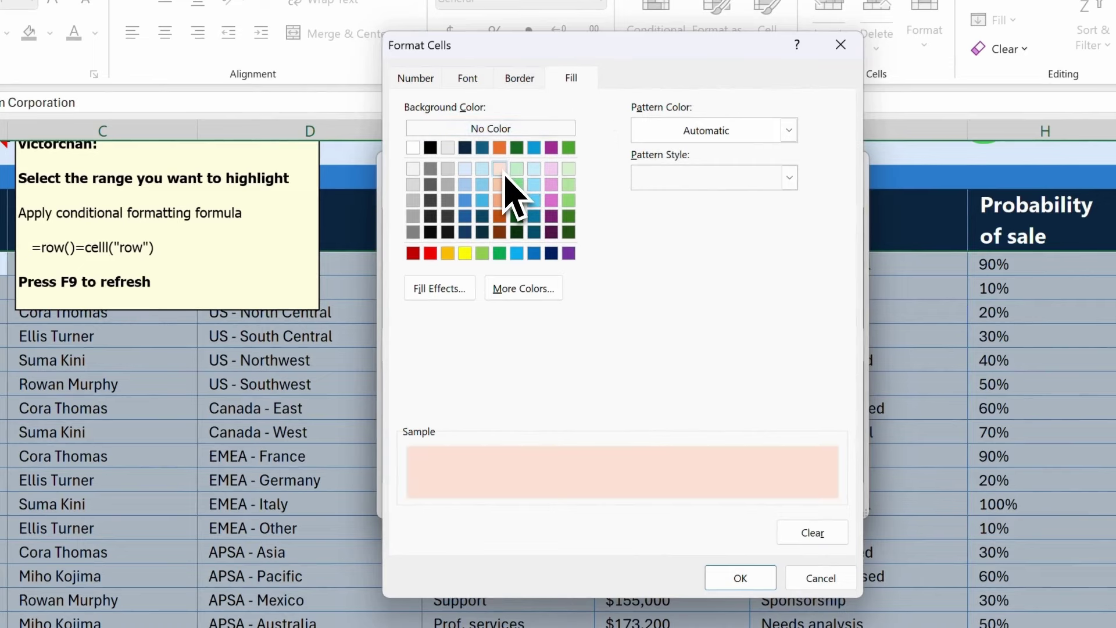
pyautogui.click(739, 577)
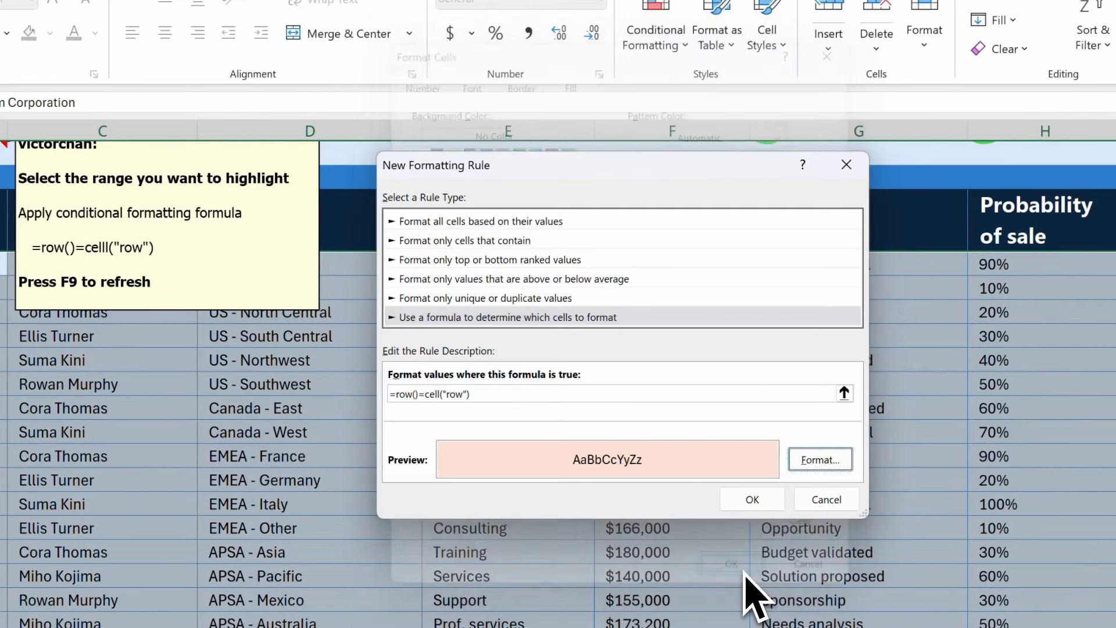
pyautogui.click(754, 503)
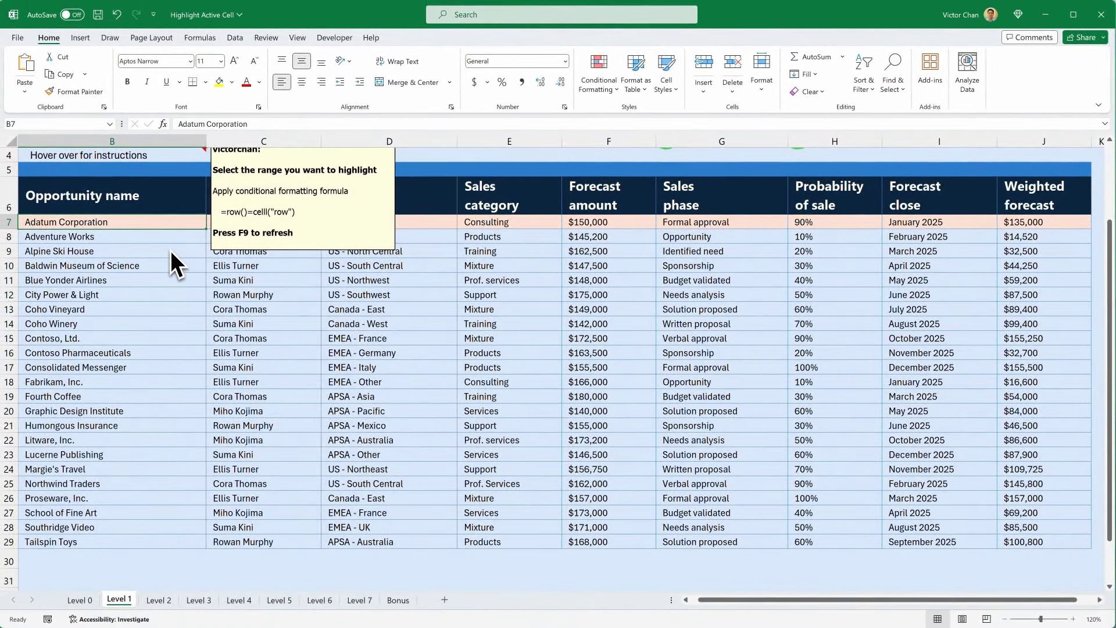
pyautogui.click(173, 266)
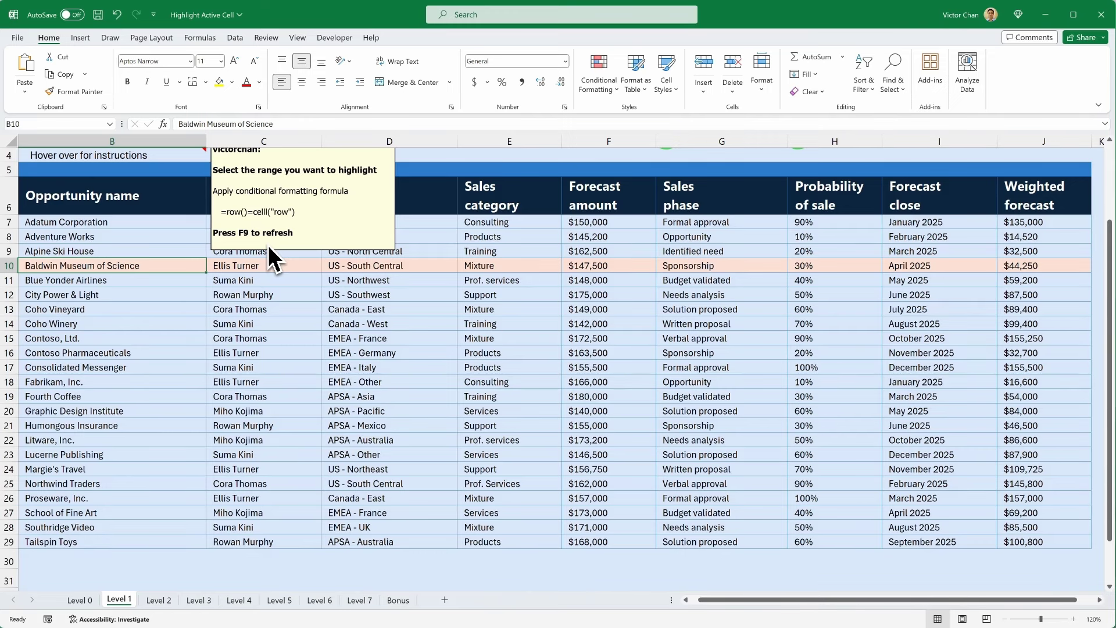
# Switch to the Level 2 sheet and view the Developer commands before returning to the Home commands.
pyautogui.hotkey('ctrl', 'pagedown')
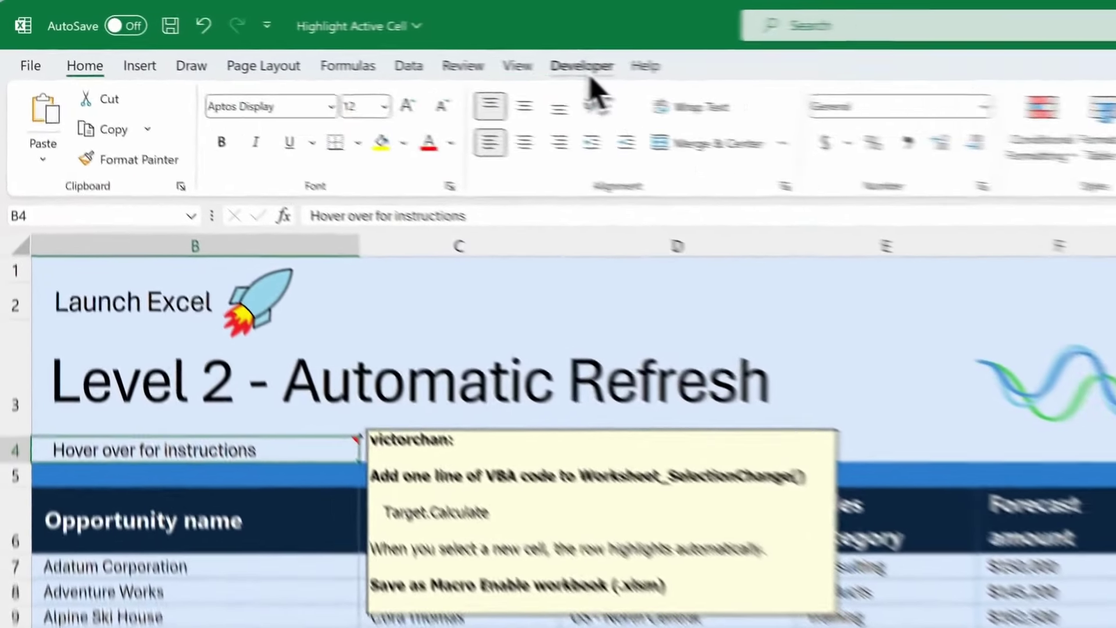
pyautogui.click(585, 70)
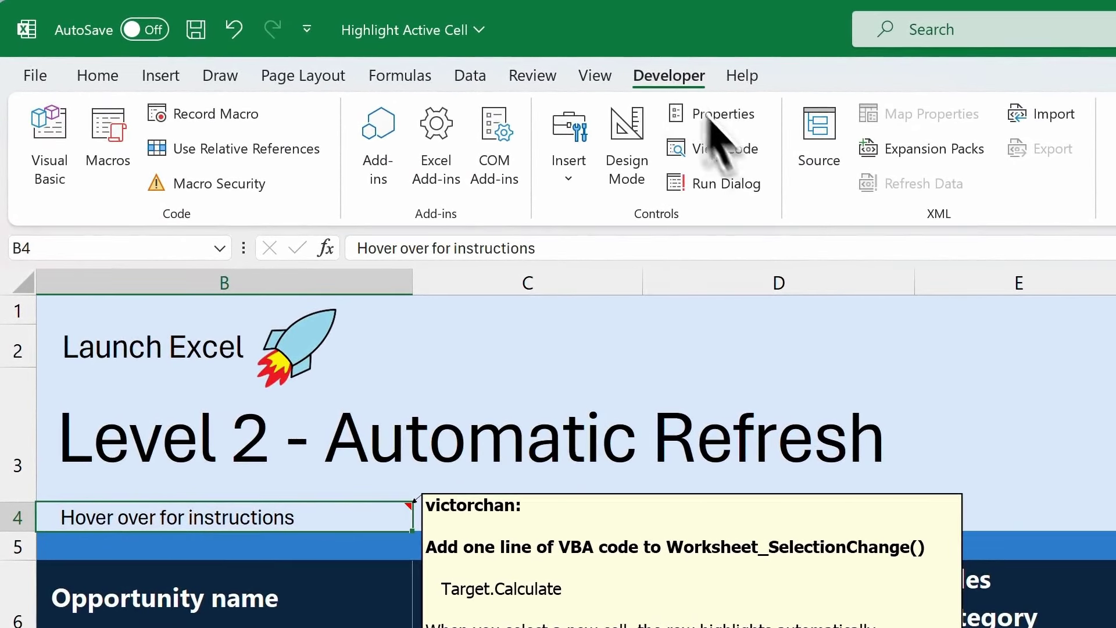
pyautogui.click(128, 80)
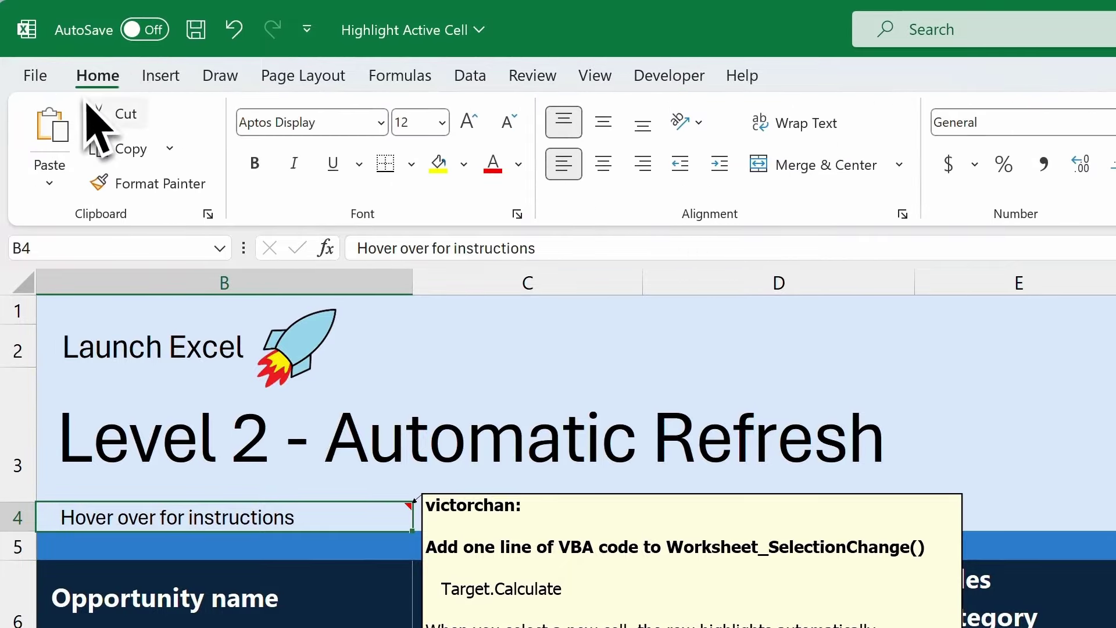
# Customize the ribbon so that the Developer tab is hidden.
pyautogui.rightClick(788, 220)
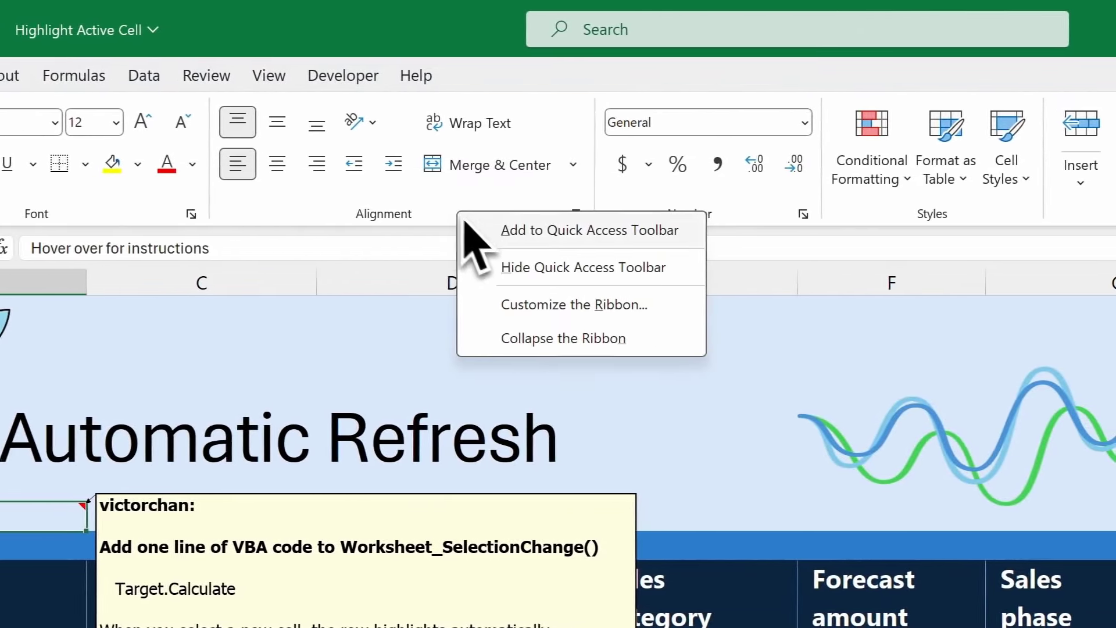
pyautogui.click(553, 304)
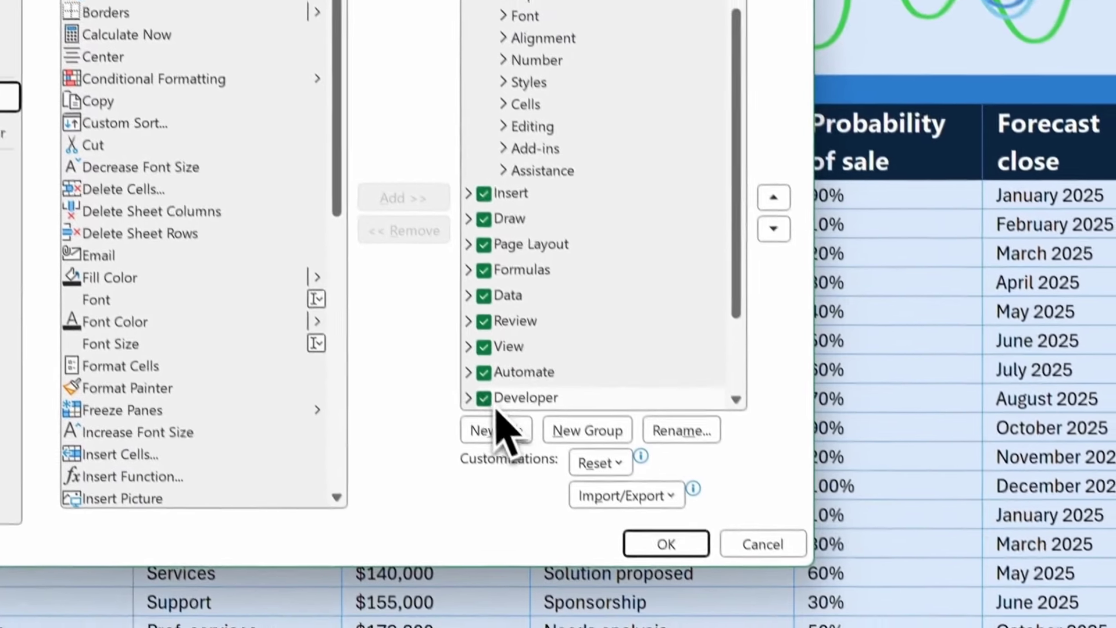
pyautogui.click(482, 377)
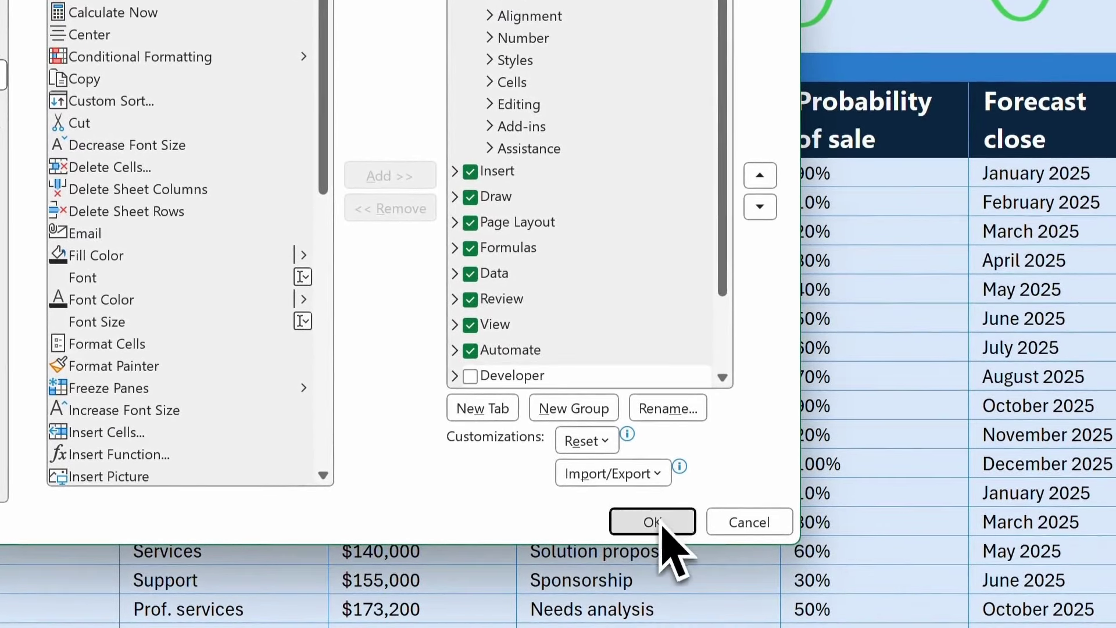
pyautogui.click(660, 522)
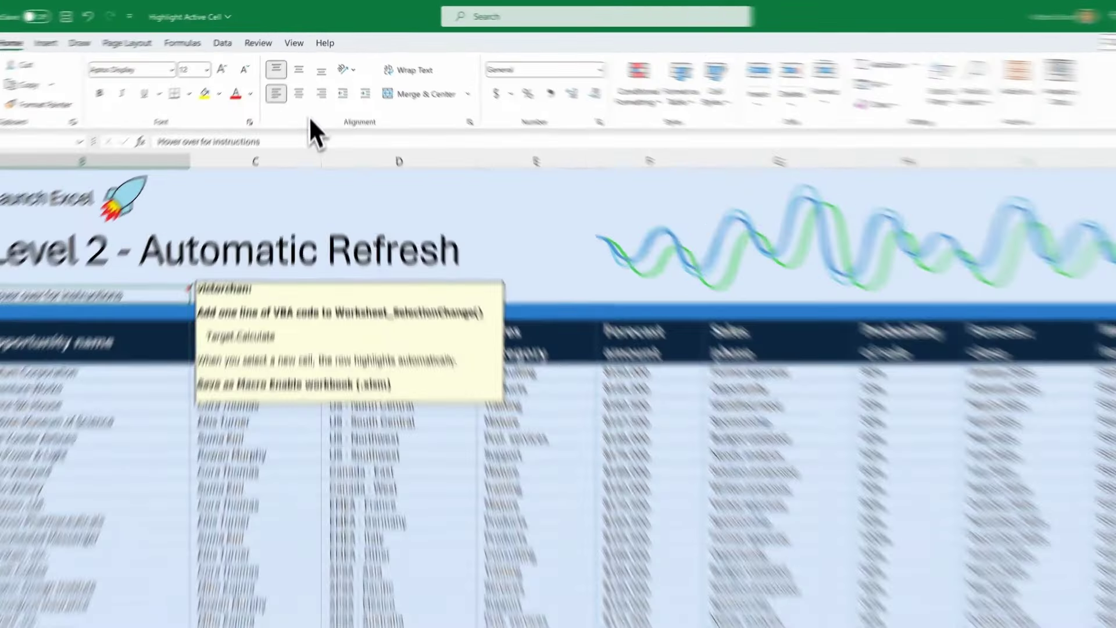
# Customize the ribbon so that the Developer tab is shown again.
pyautogui.rightClick(309, 103)
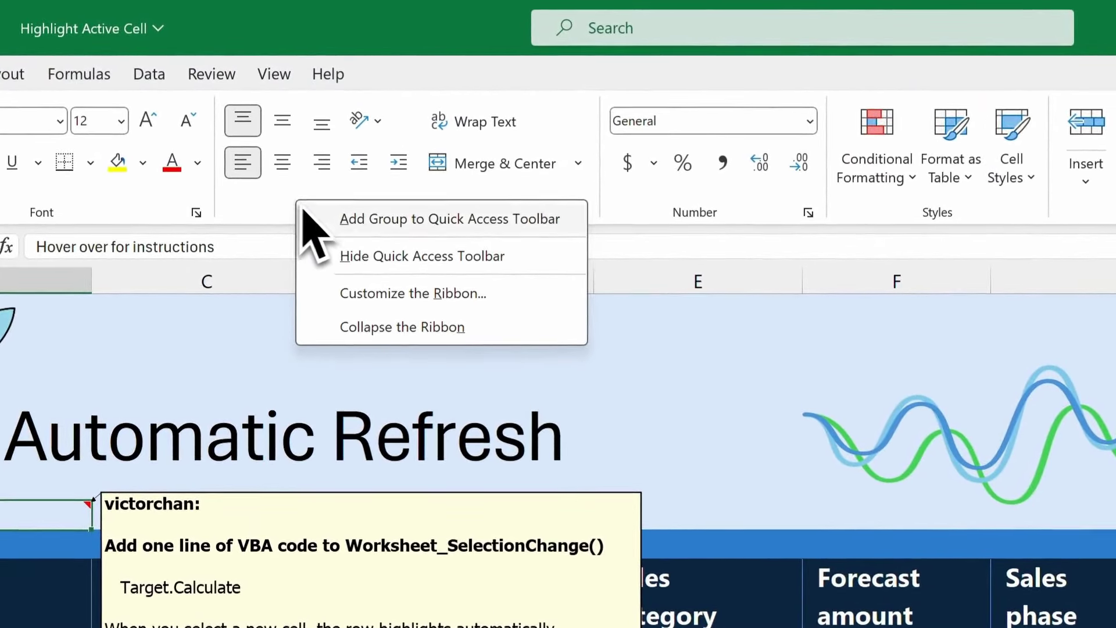
pyautogui.click(490, 305)
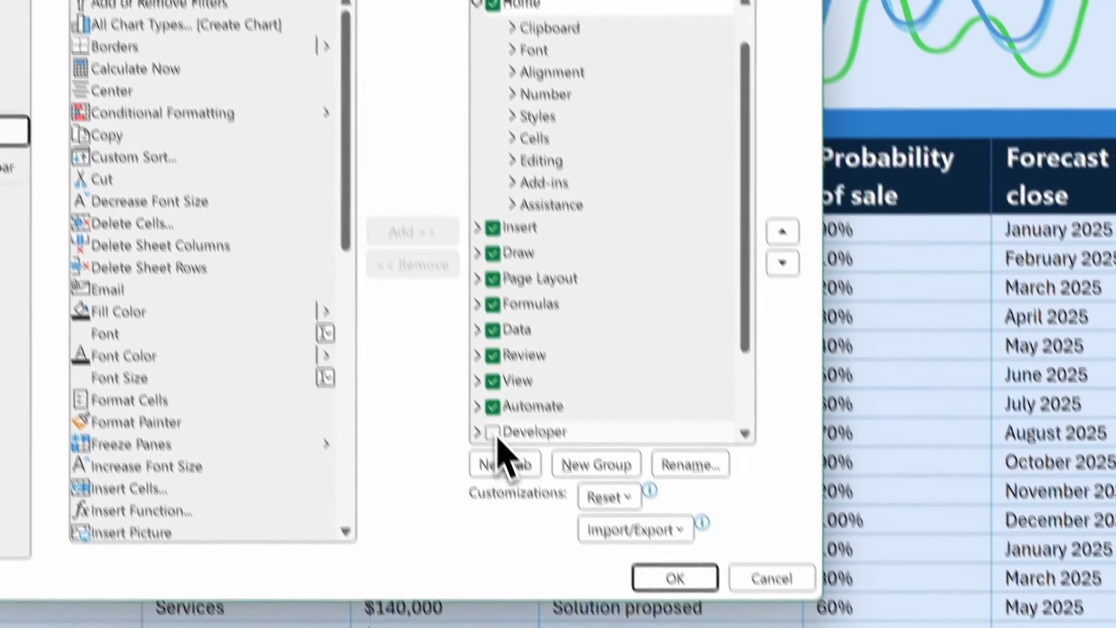
pyautogui.click(531, 515)
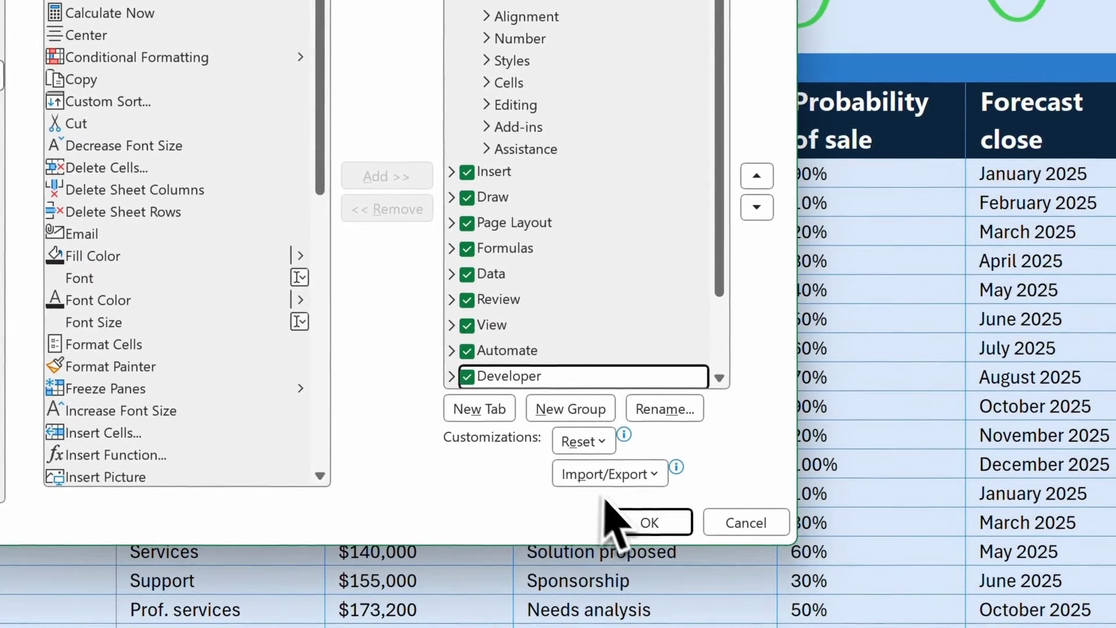
pyautogui.click(667, 526)
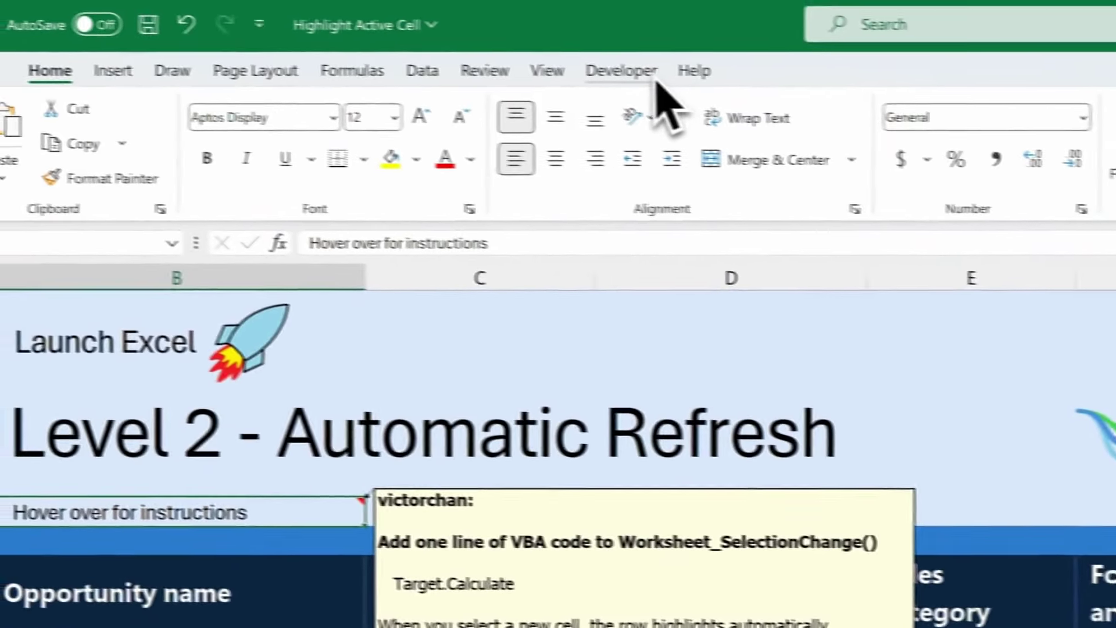
# Open the Visual Basic editor and show the code window of Sheet3 (Level 2) maximized.
pyautogui.click(622, 70)
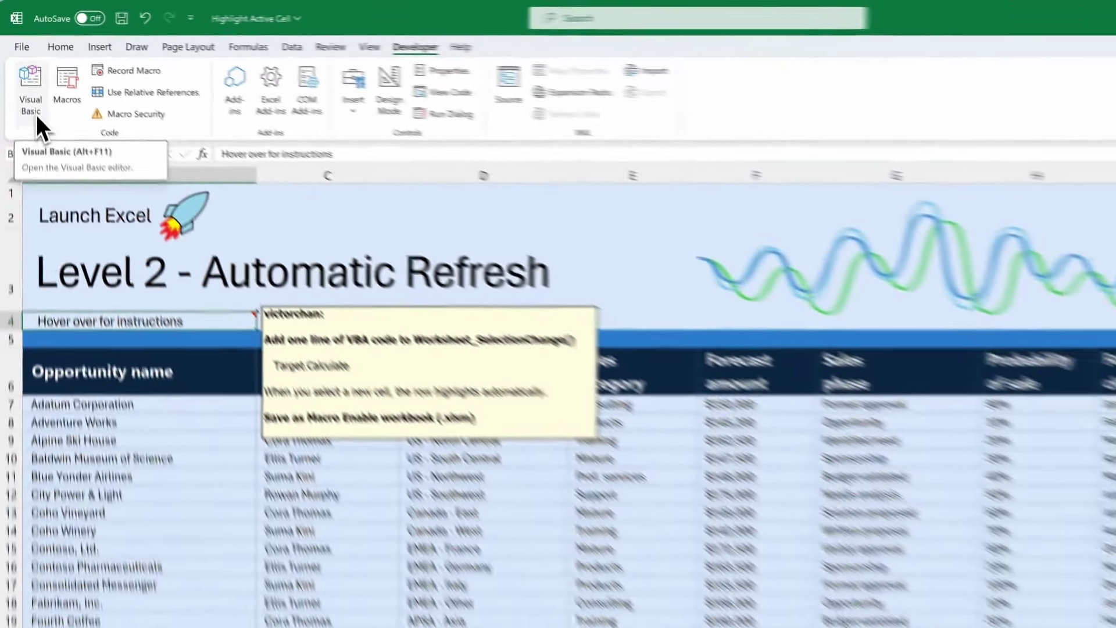
pyautogui.click(61, 186)
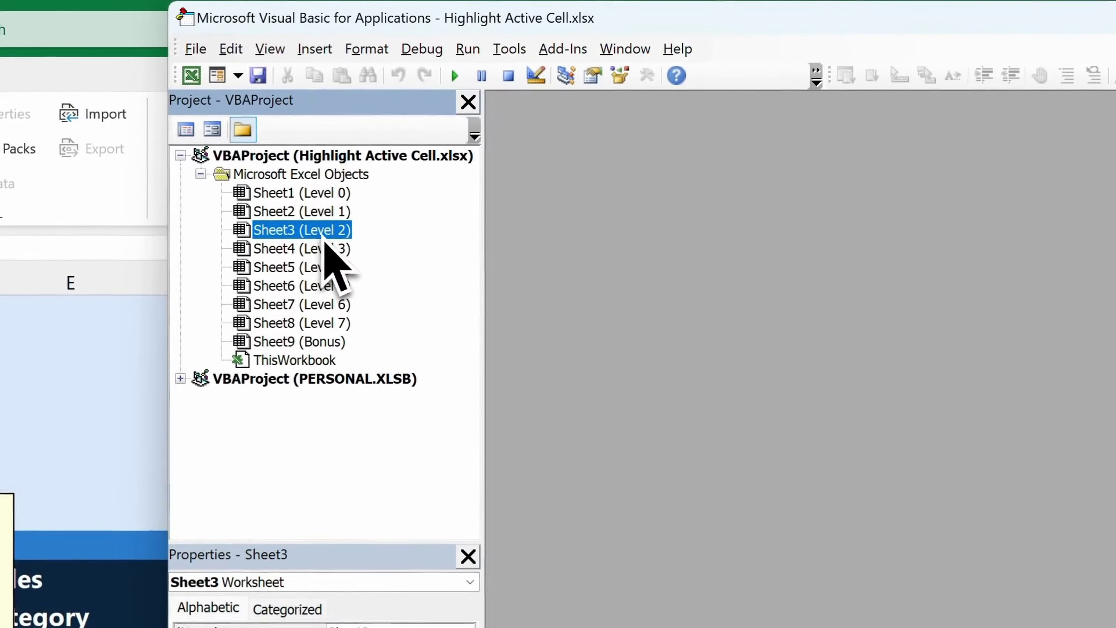
pyautogui.doubleClick(324, 238)
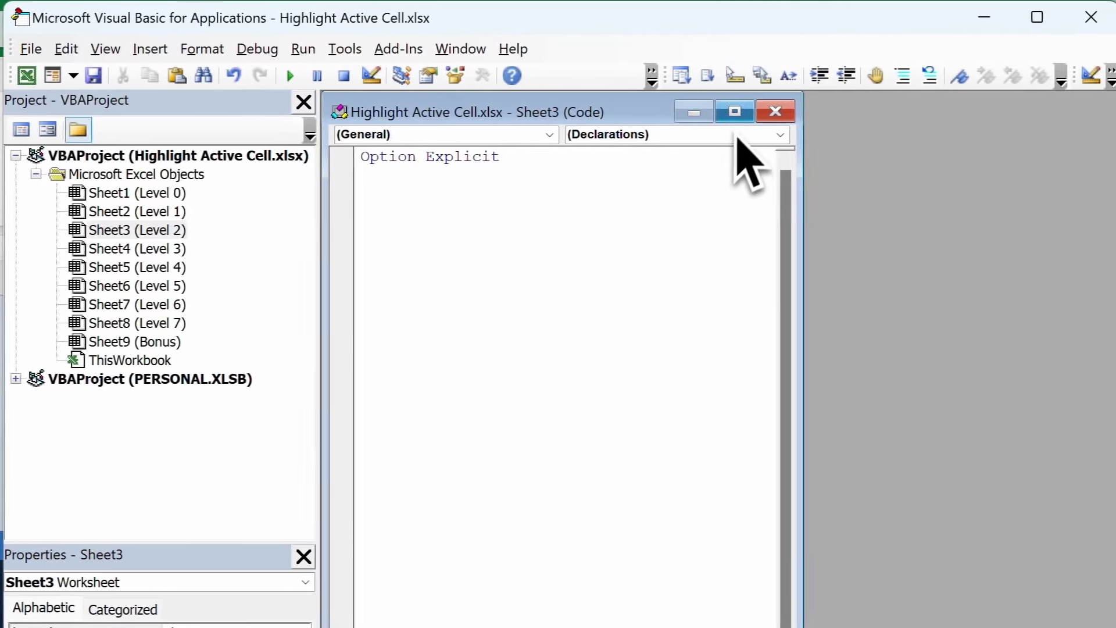
pyautogui.click(735, 112)
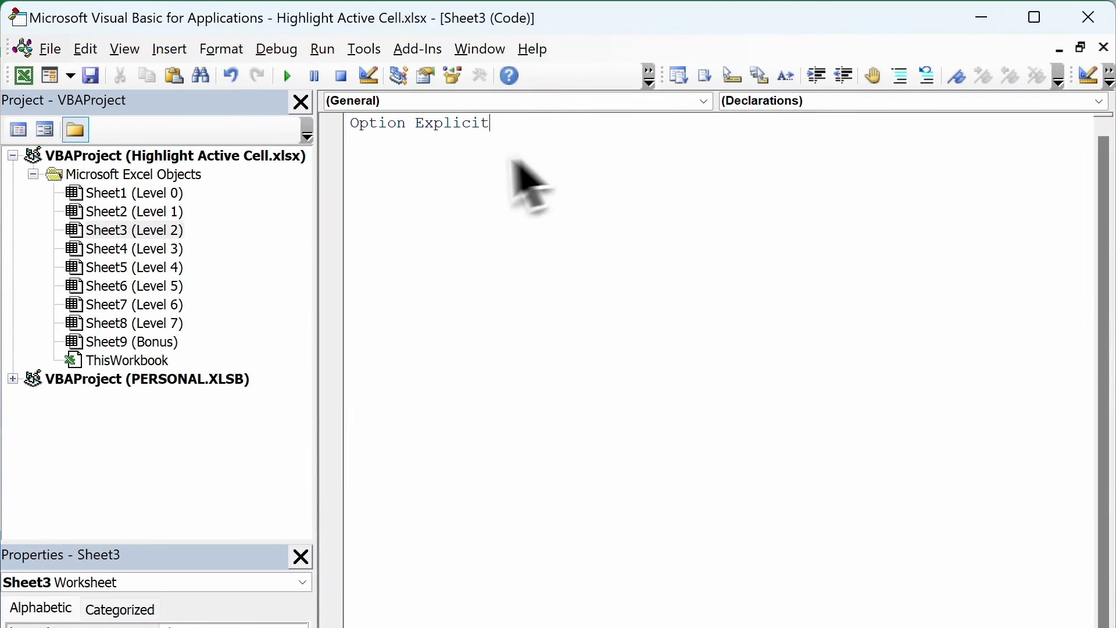
# Add a Worksheet_SelectionChange event procedure to Sheet3 (Level 2) containing the single line Target.Calculate.
pyautogui.click(706, 104)
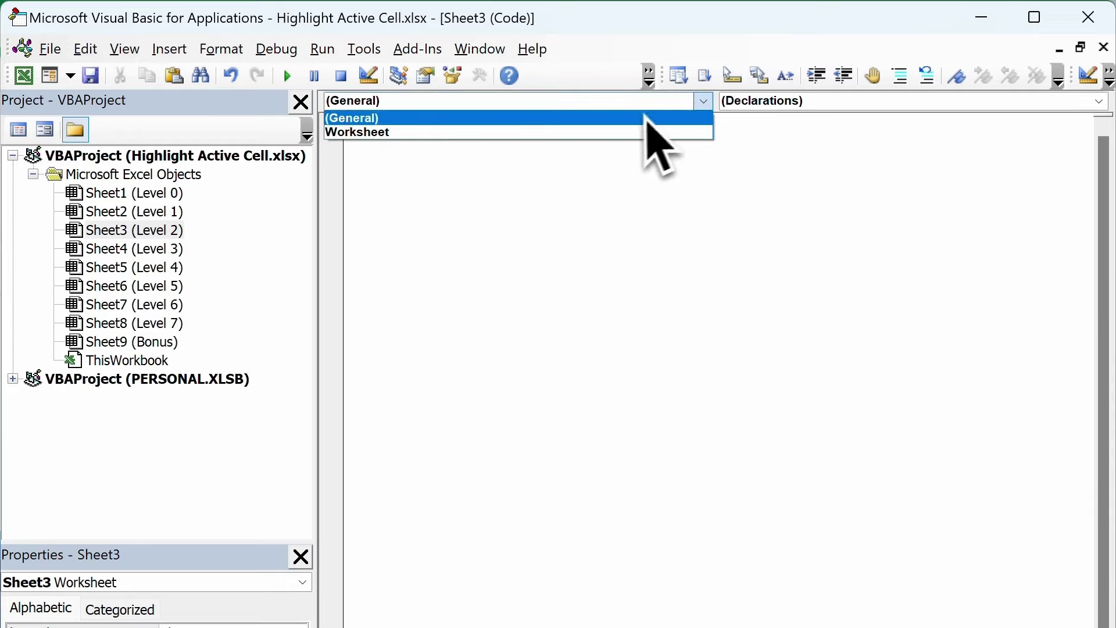
pyautogui.click(504, 135)
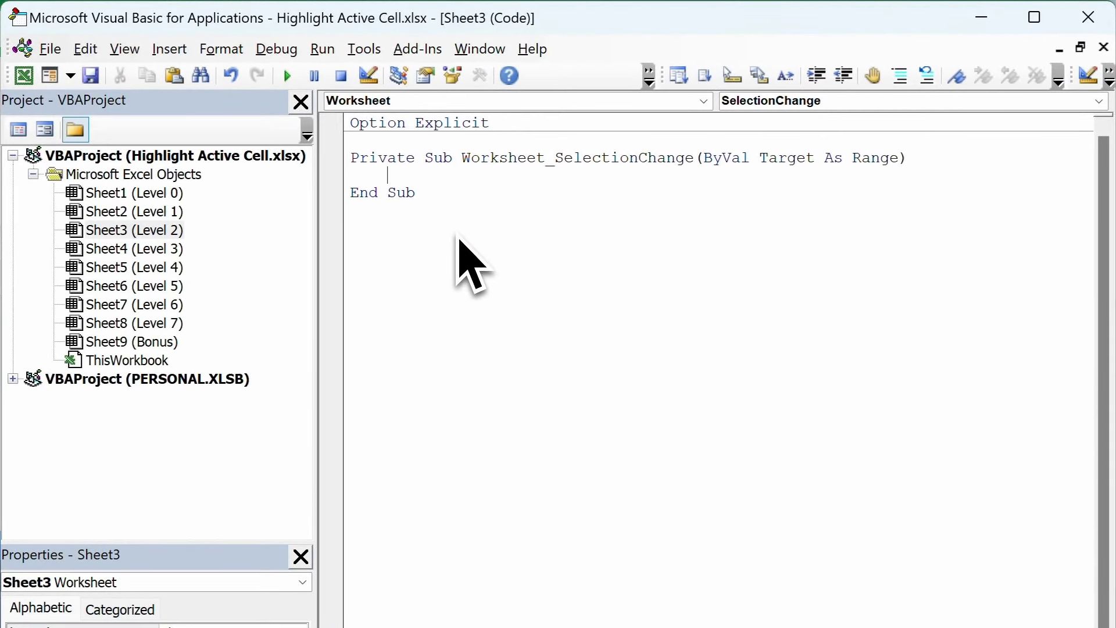
pyautogui.write('.calcula')
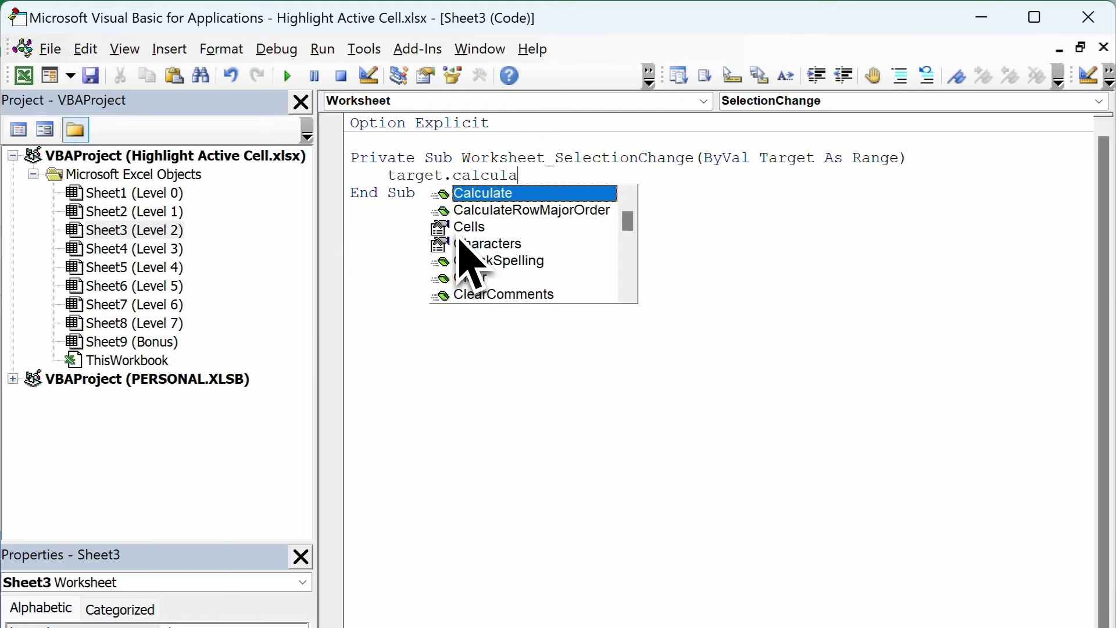
pyautogui.write('te')
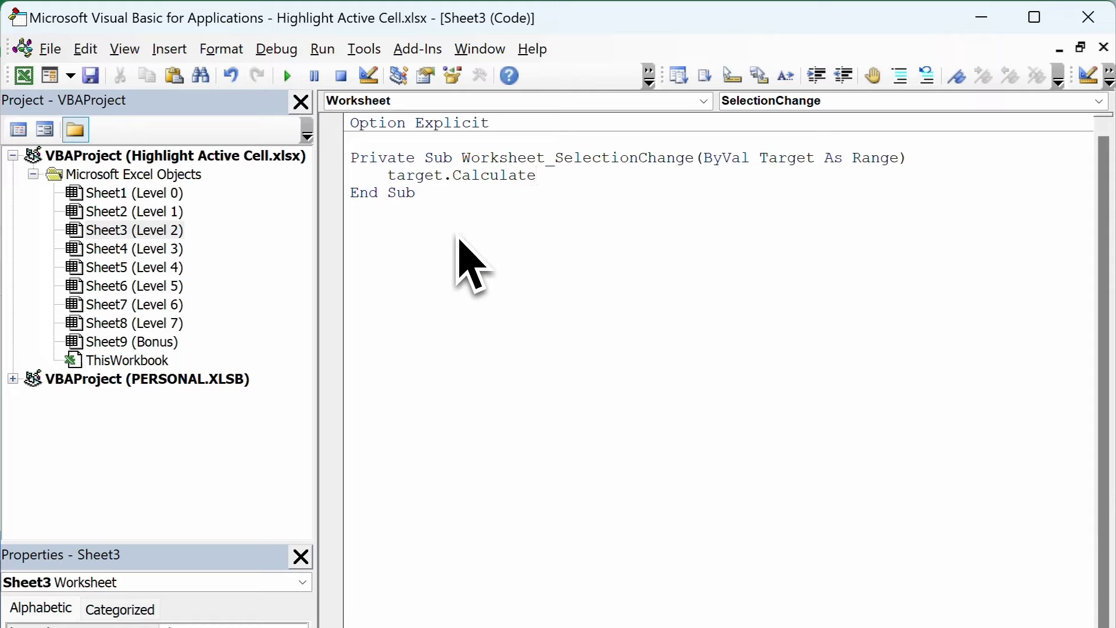
pyautogui.press('Return')
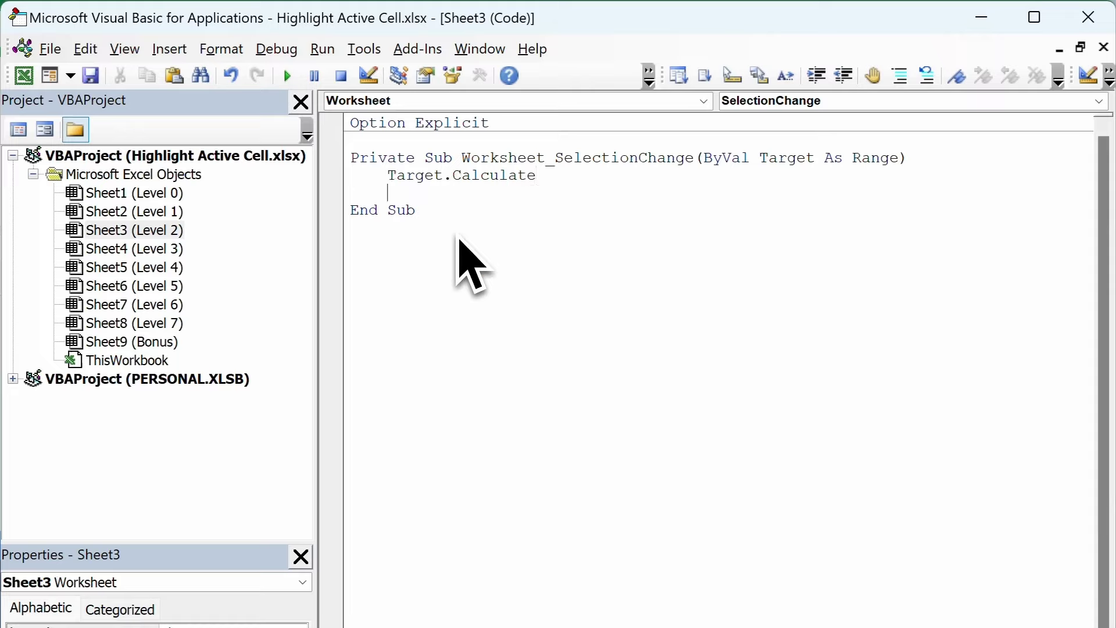
pyautogui.press('BackSpace')
pyautogui.press('BackSpace')
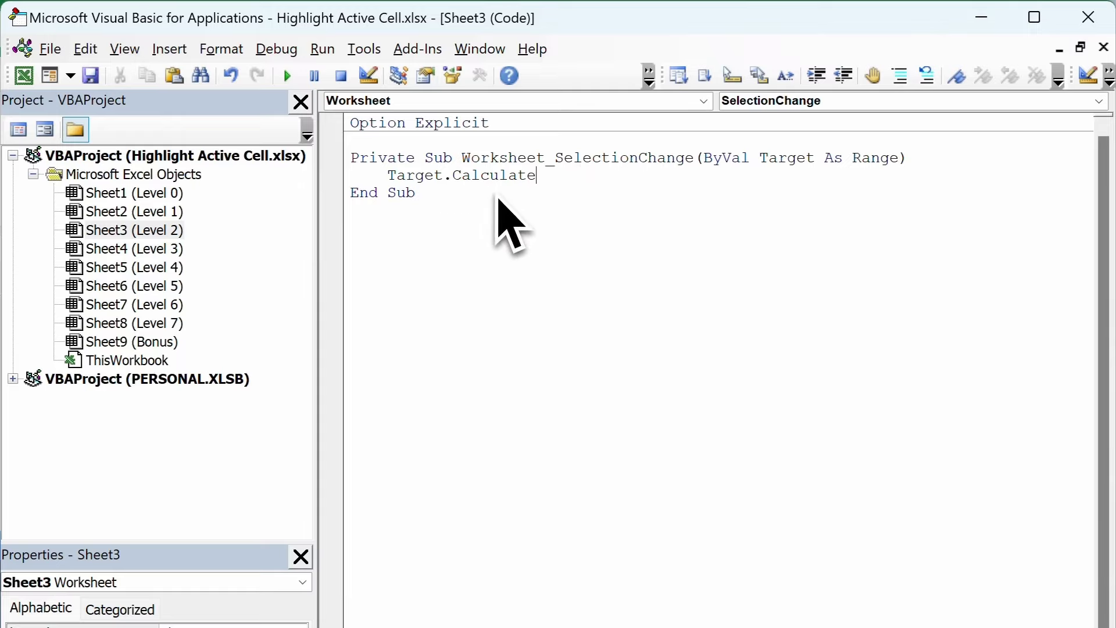
pyautogui.click(451, 218)
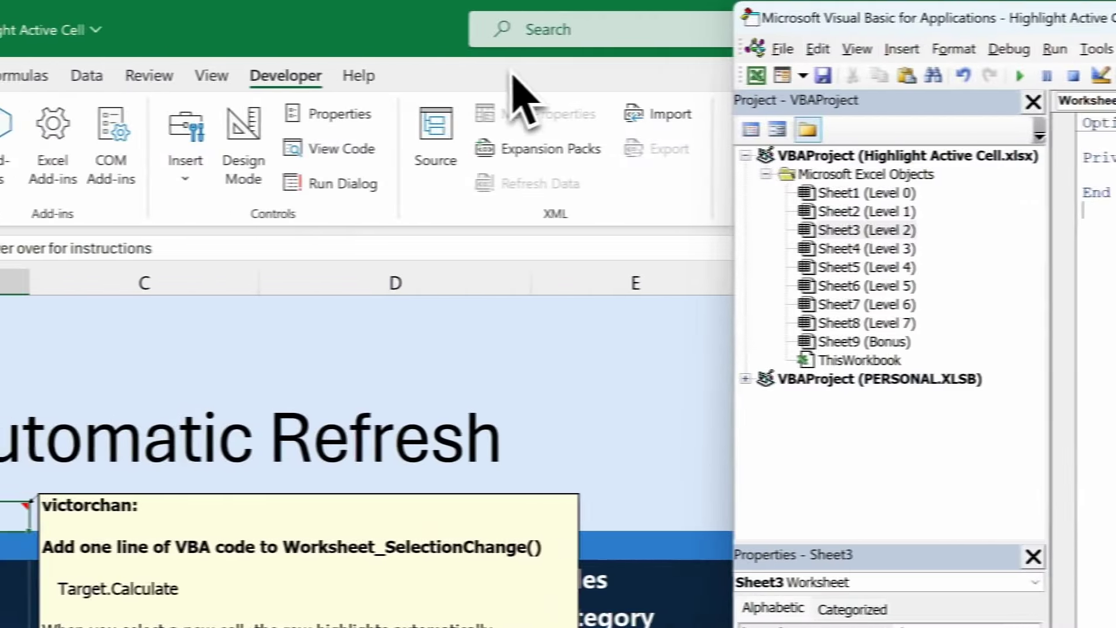
# Switch back to the Excel workbook and test the automatic row highlight by selecting B8, B11, B13 and another cell further down column B.
pyautogui.click(513, 75)
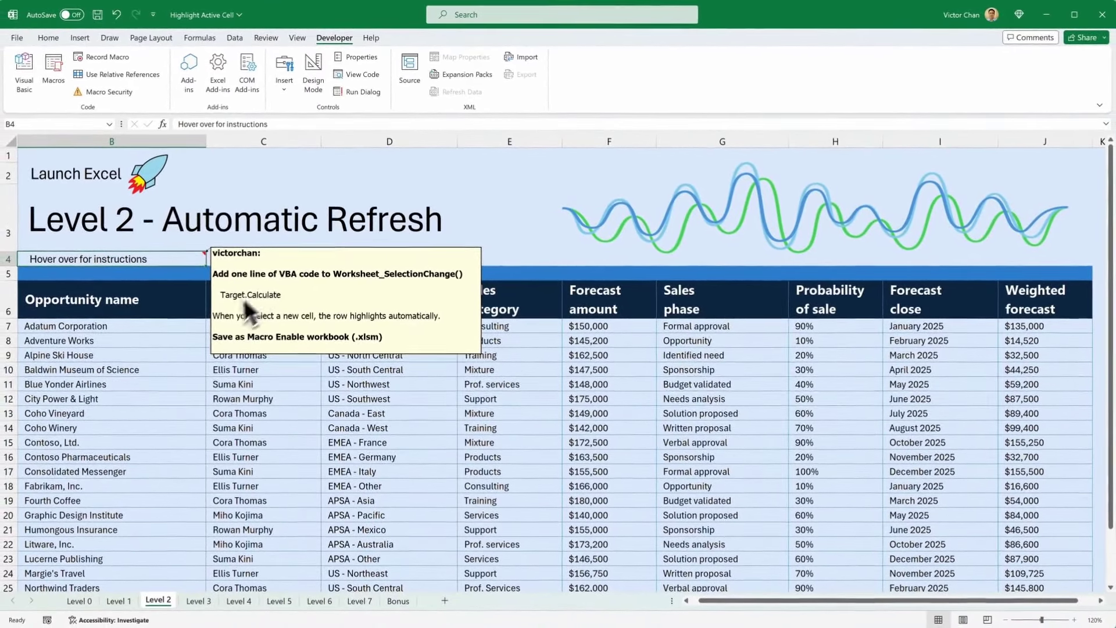
pyautogui.click(163, 348)
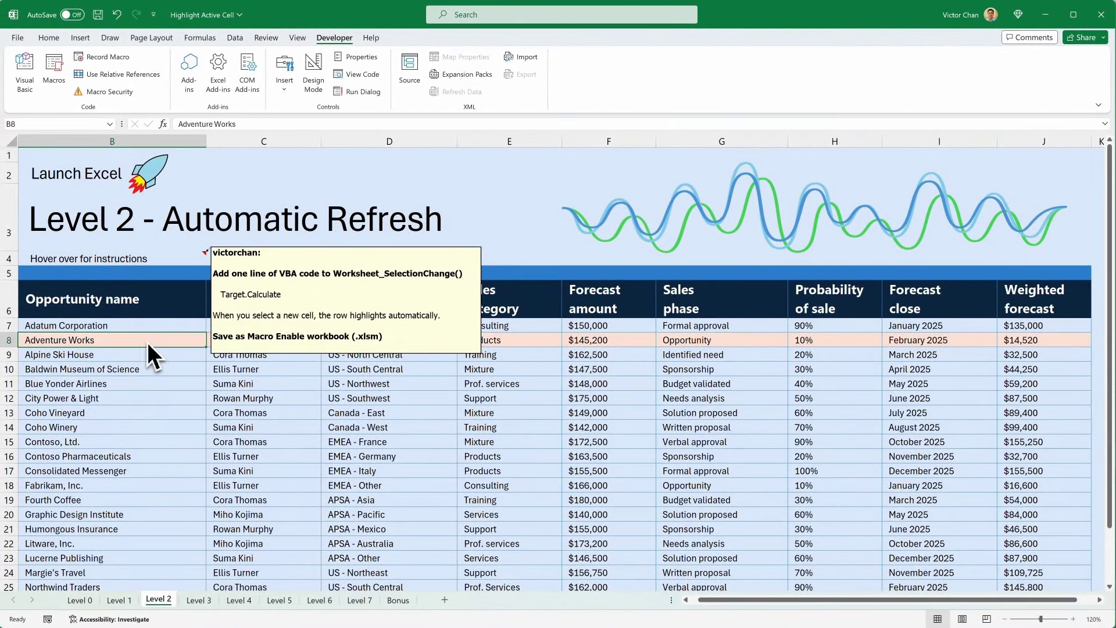
pyautogui.click(169, 385)
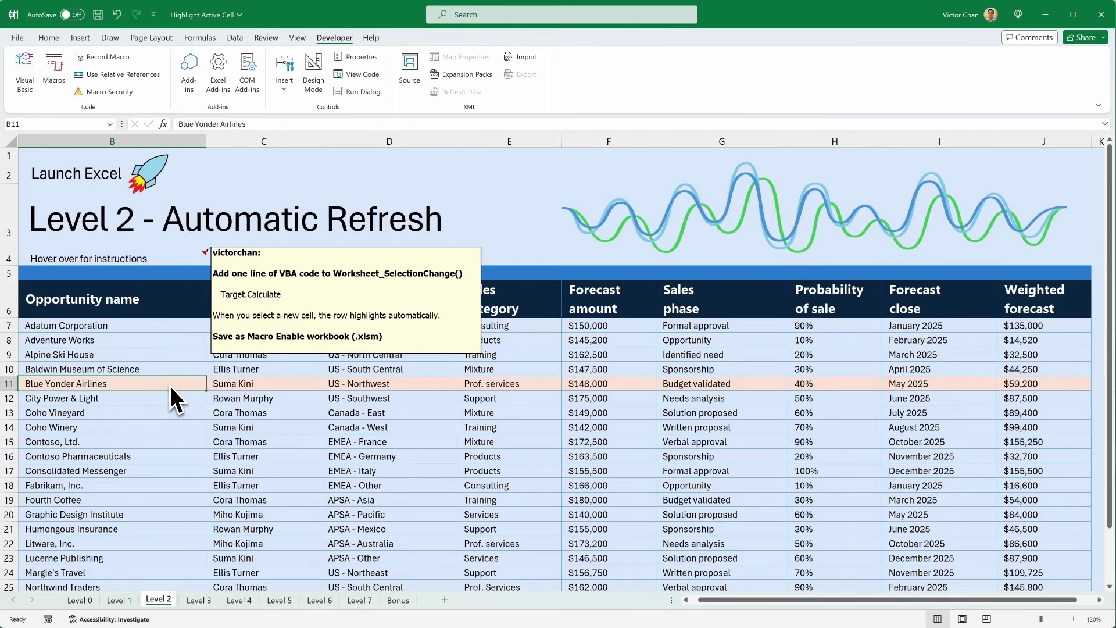
pyautogui.click(184, 414)
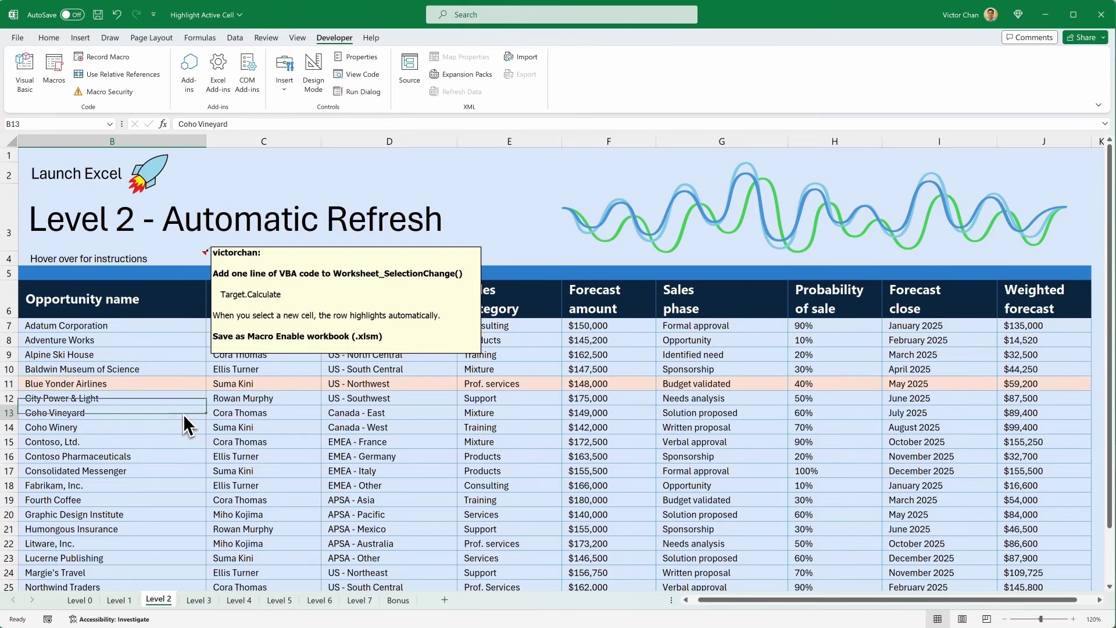
pyautogui.click(181, 447)
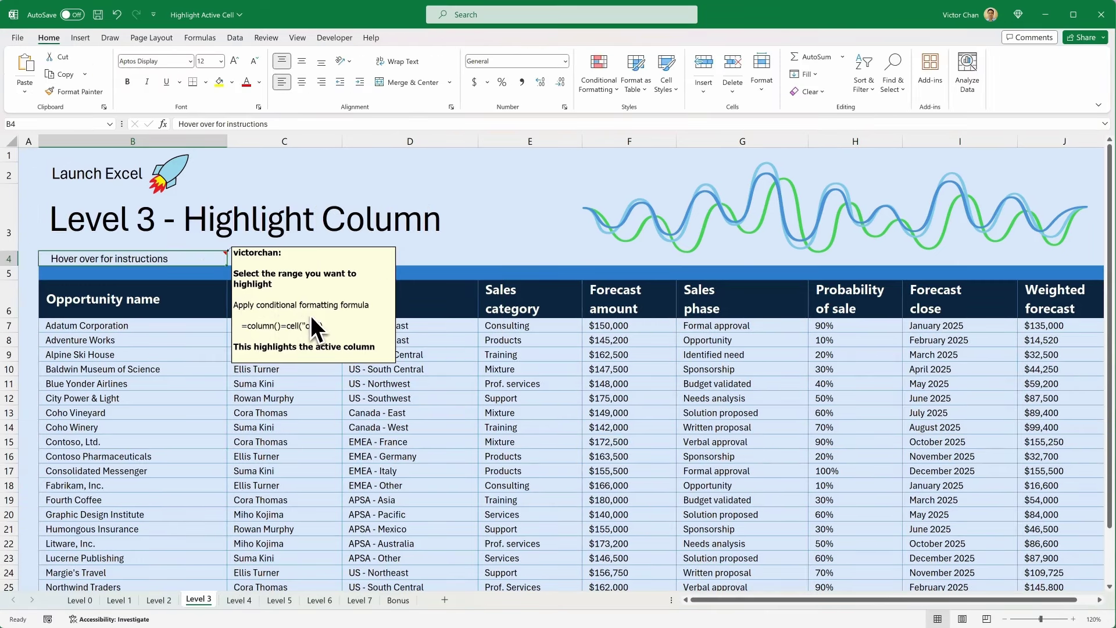
# For the Level 3 table data B7:J29, create a formula-based conditional formatting rule with =column()=cell("col").
pyautogui.click(158, 329)
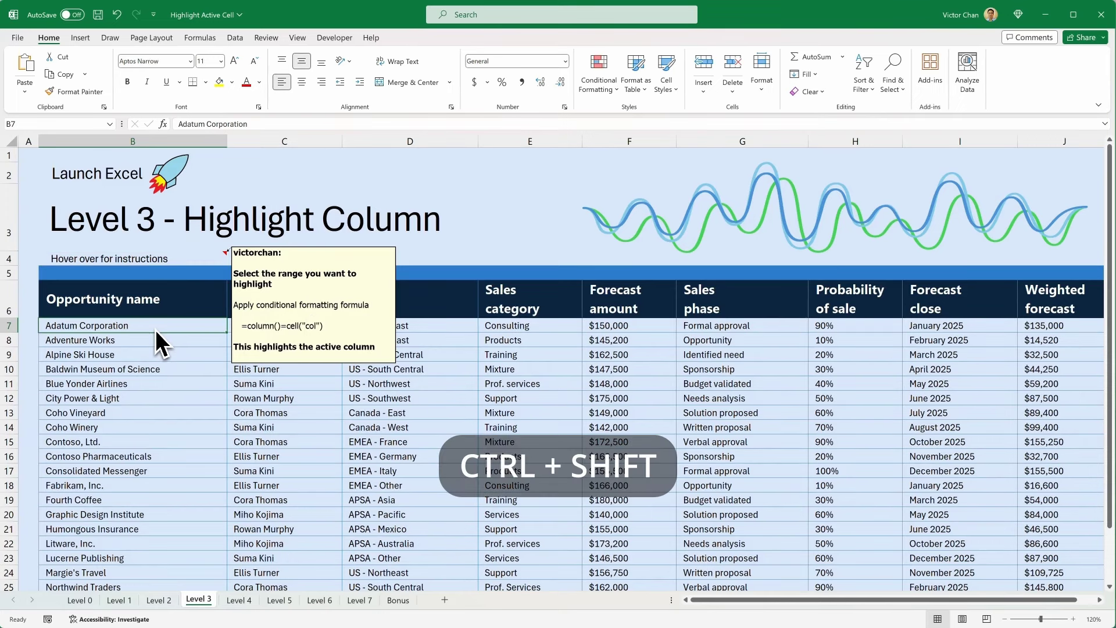
pyautogui.hotkey('ctrl', 'shift', 'Right')
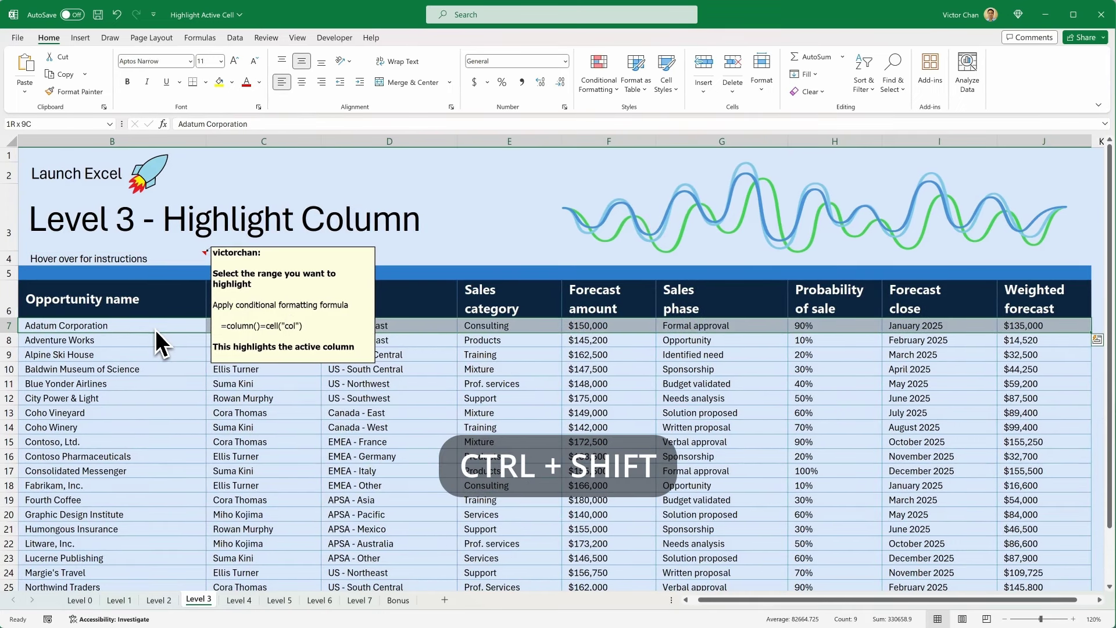
pyautogui.hotkey('ctrl', 'shift', 'Down')
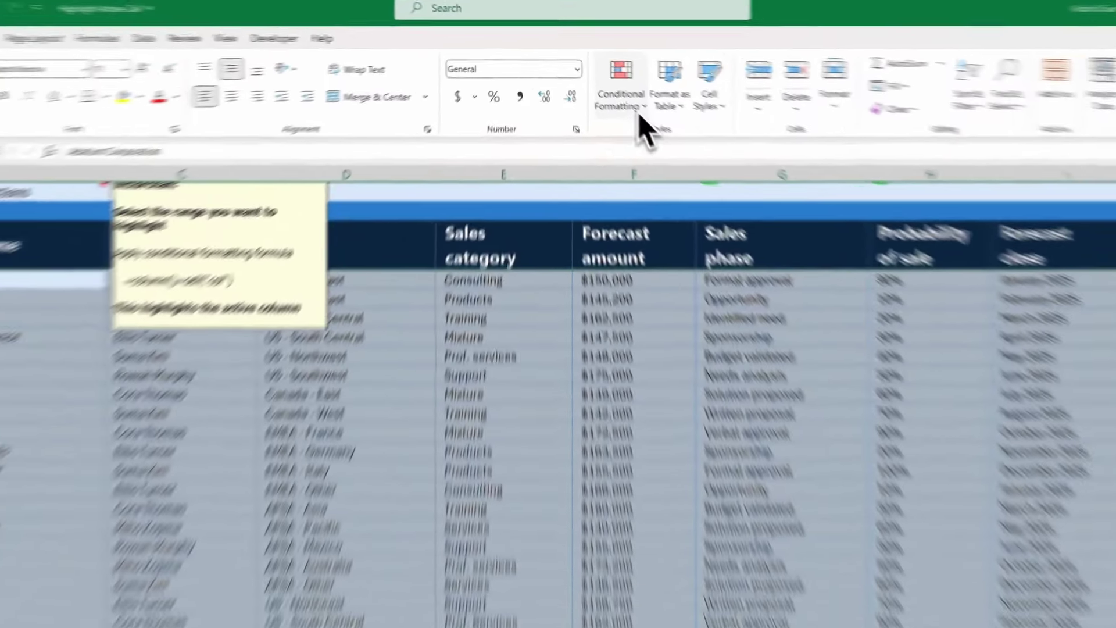
pyautogui.click(610, 92)
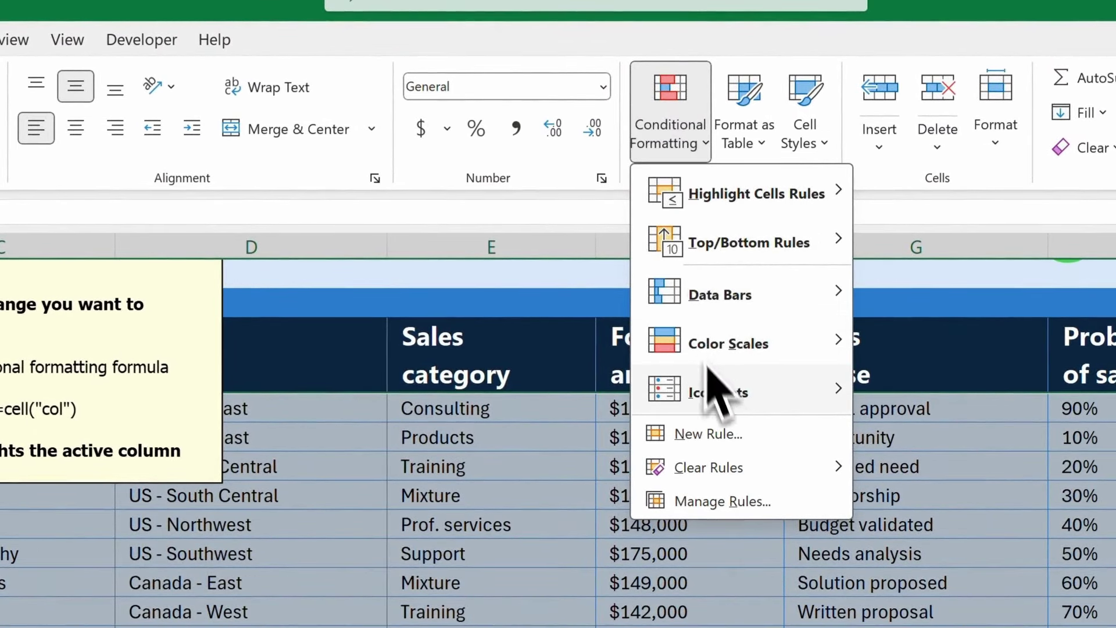
pyautogui.click(759, 445)
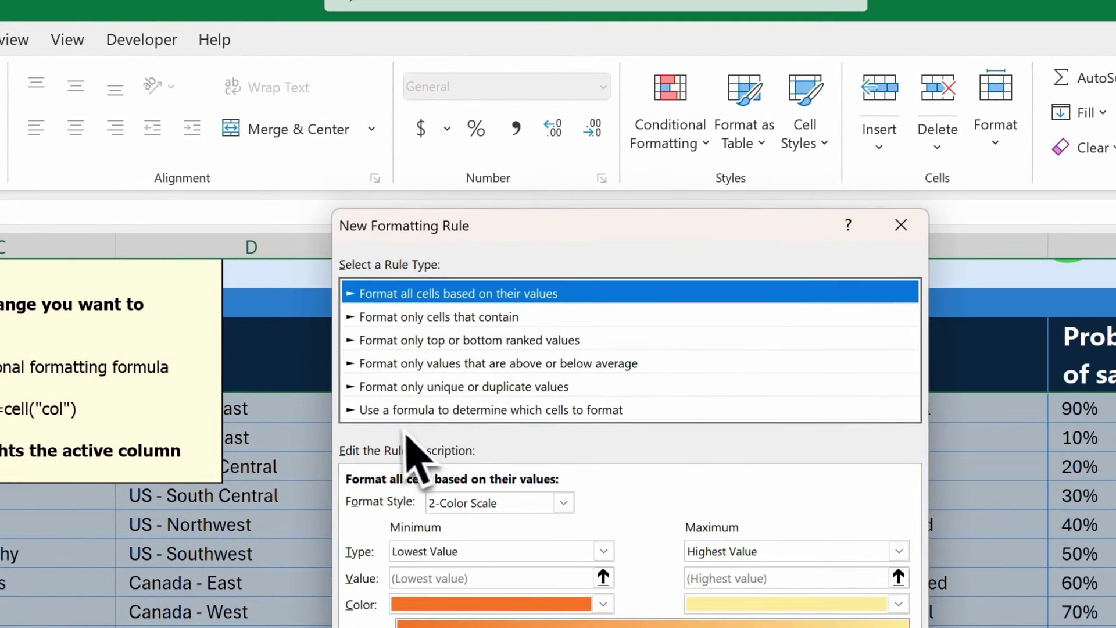
pyautogui.click(489, 413)
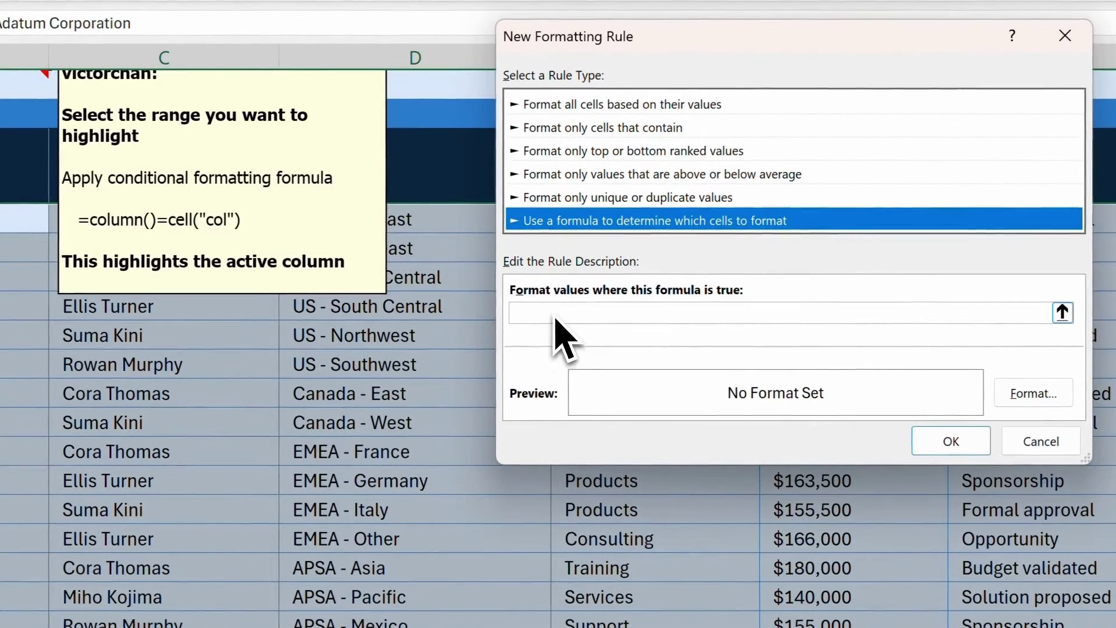
pyautogui.click(477, 414)
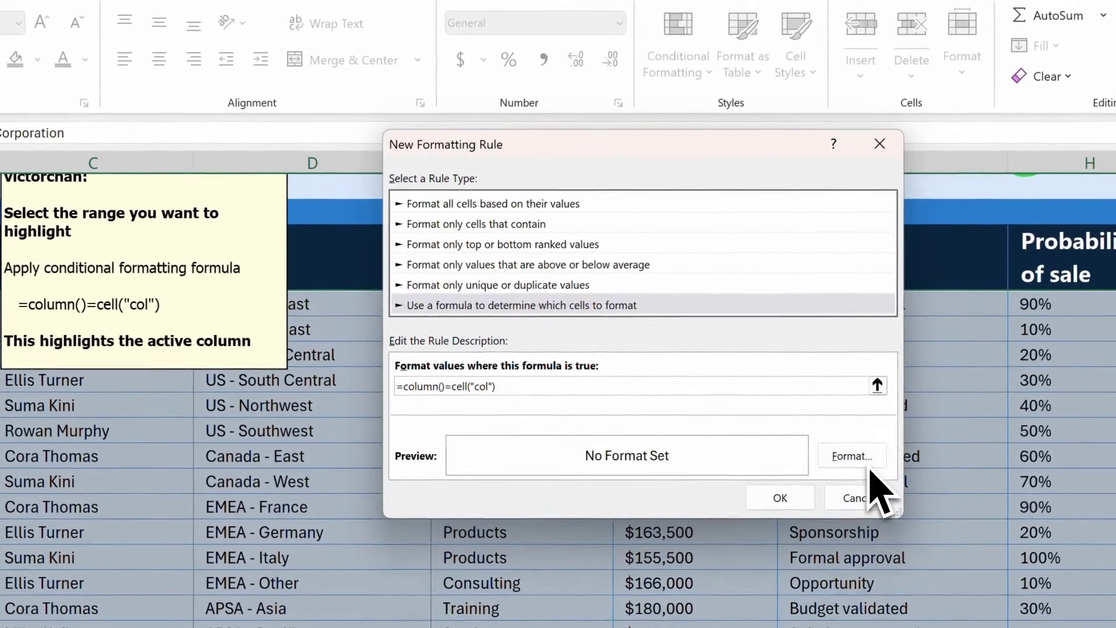
# Give the column rule a light orange fill and apply it to the Level 3 table data.
pyautogui.click(1013, 402)
pyautogui.click(511, 150)
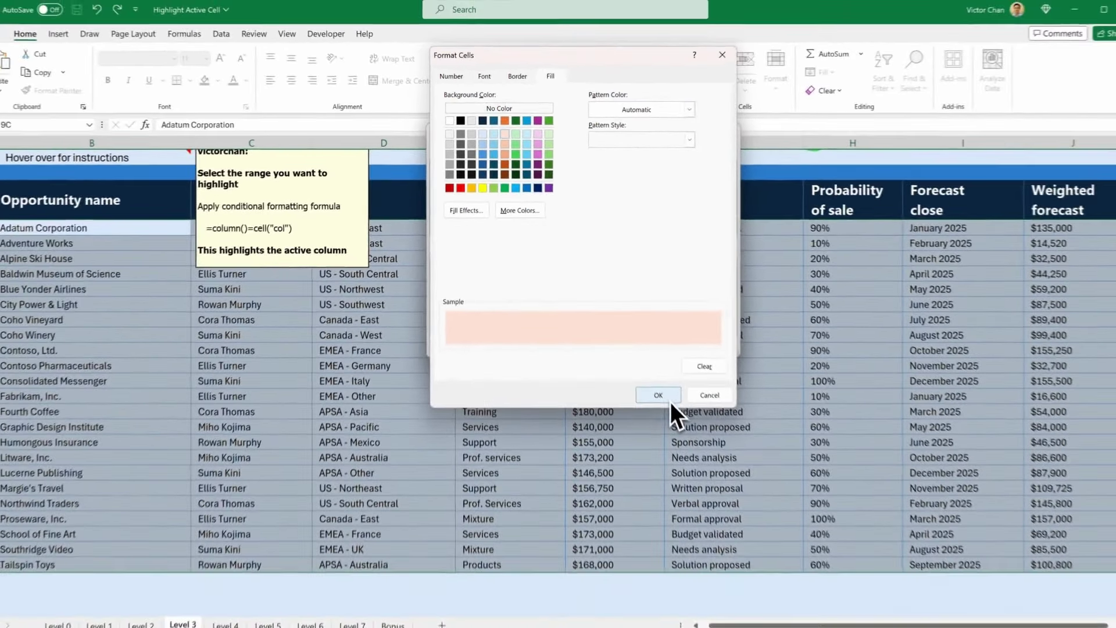
pyautogui.click(765, 581)
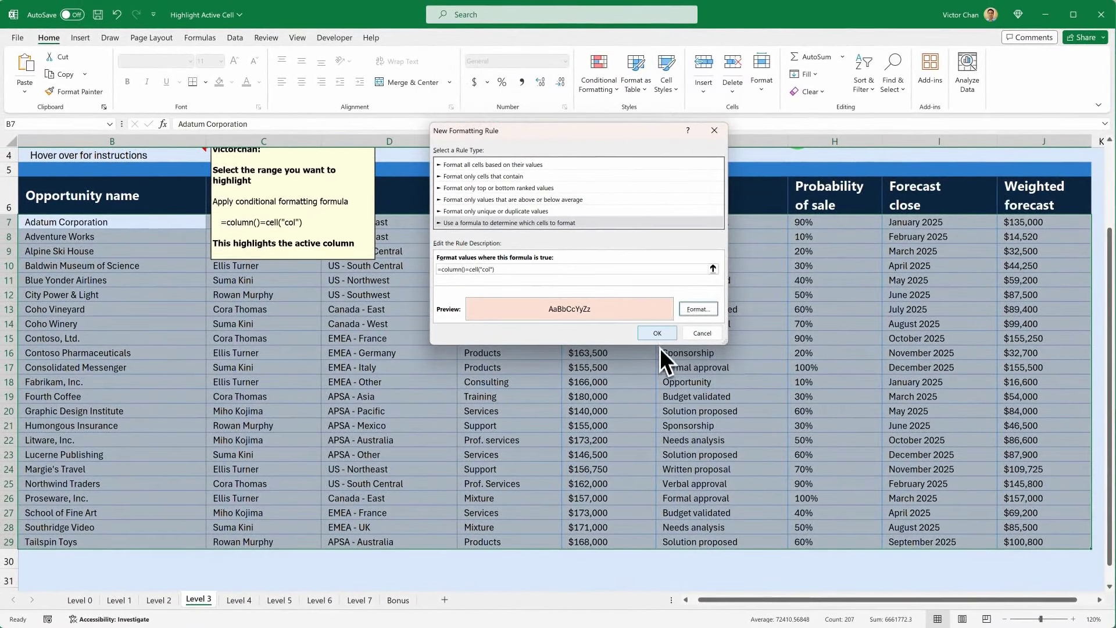
pyautogui.click(659, 335)
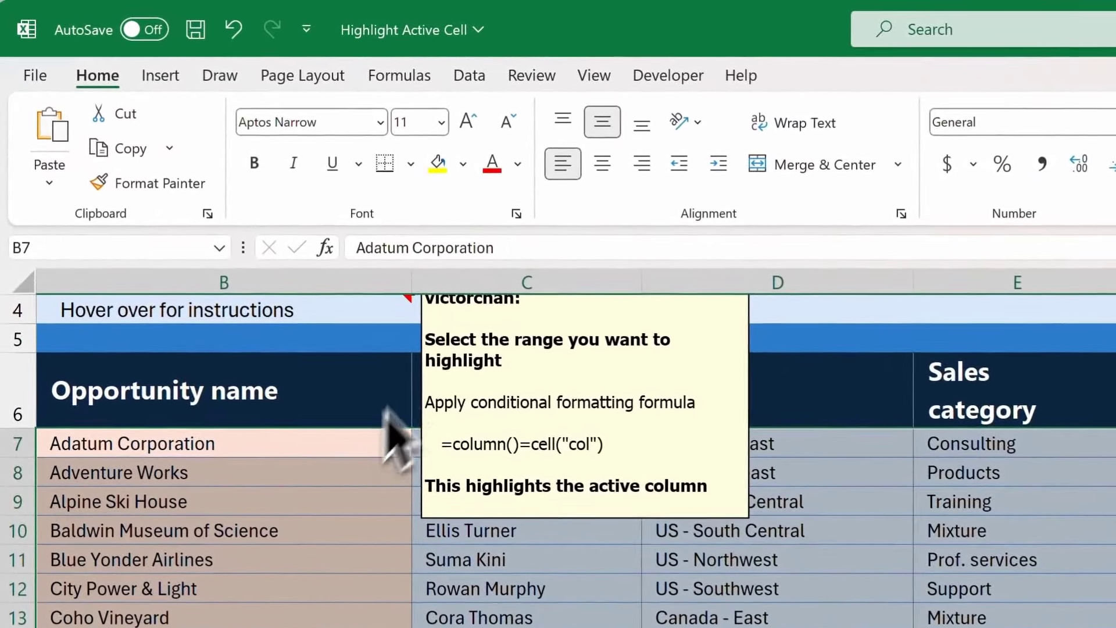
# In the Visual Basic editor, copy the Worksheet_SelectionChange procedure from Sheet3 (Level 2) into the code of Sheet4 (Level 3).
pyautogui.click(668, 78)
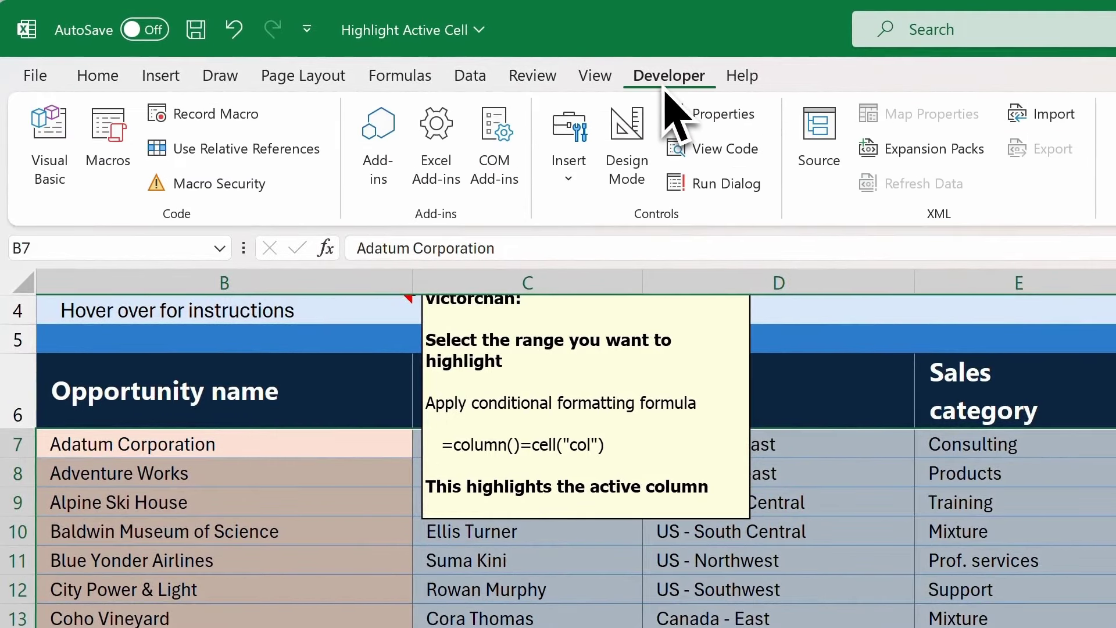
pyautogui.click(66, 172)
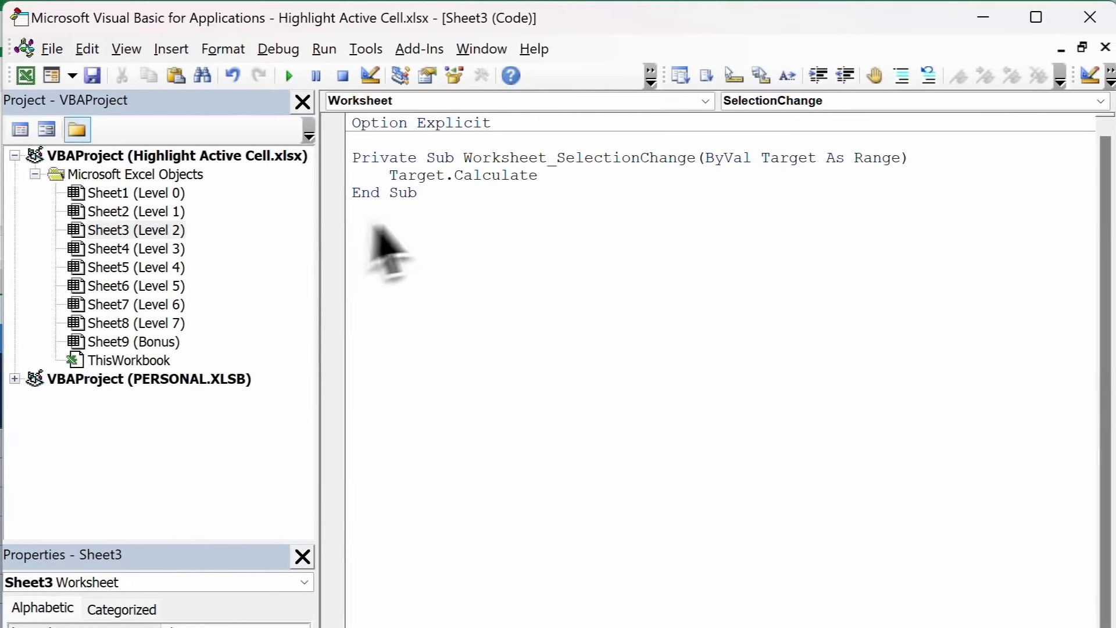
pyautogui.moveTo(417, 193); pyautogui.dragTo(350, 160)
pyautogui.hotkey('ctrl', 'c')
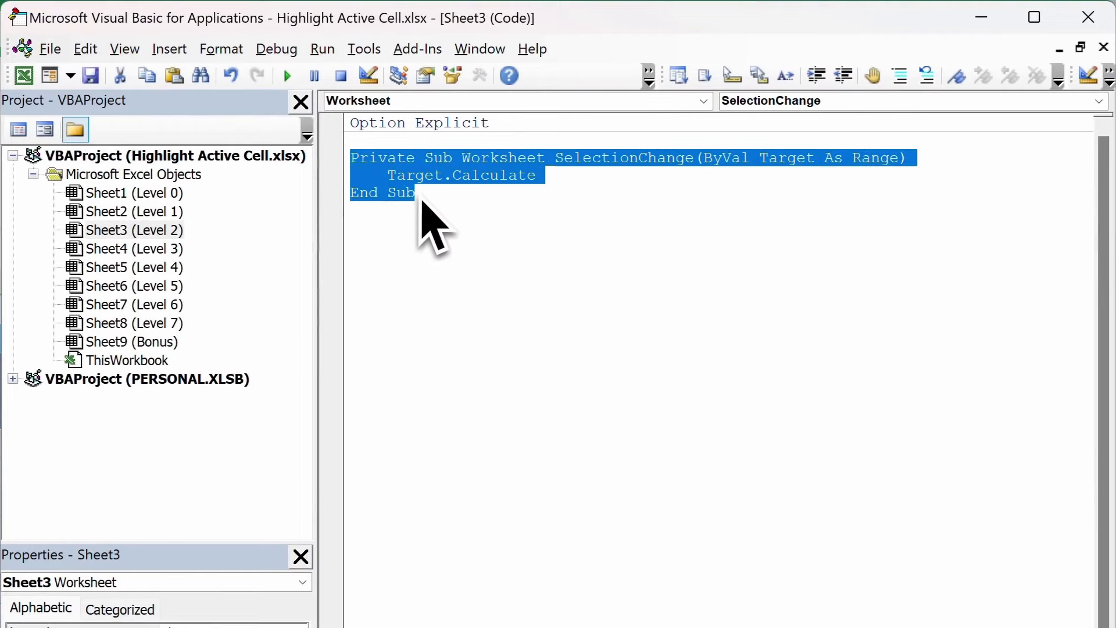
pyautogui.doubleClick(154, 250)
pyautogui.click(361, 219)
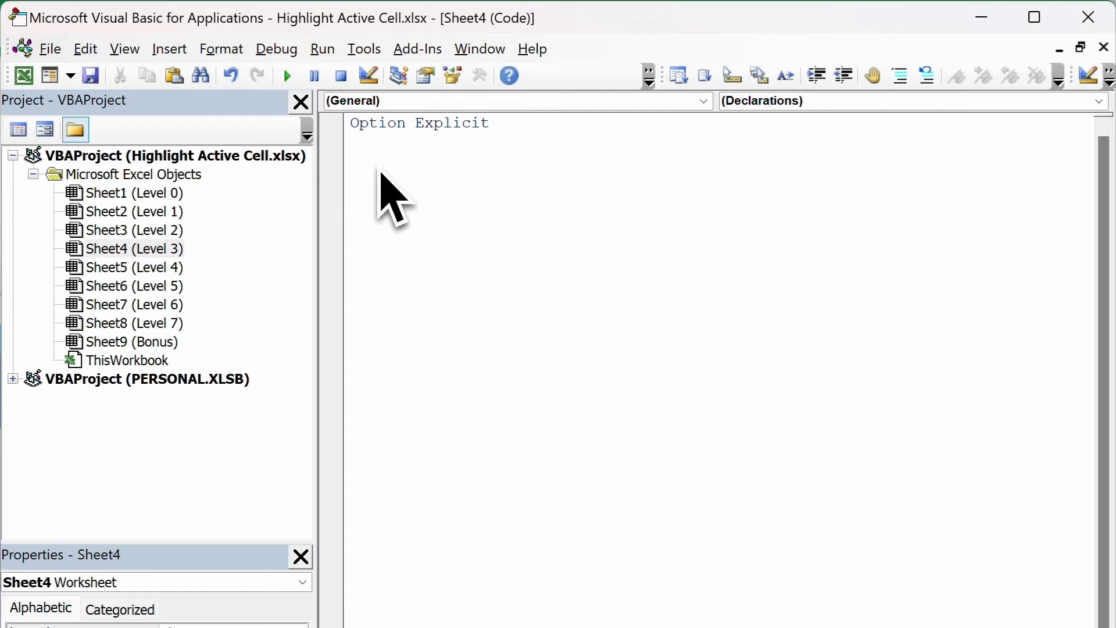
pyautogui.hotkey('ctrl', 'v')
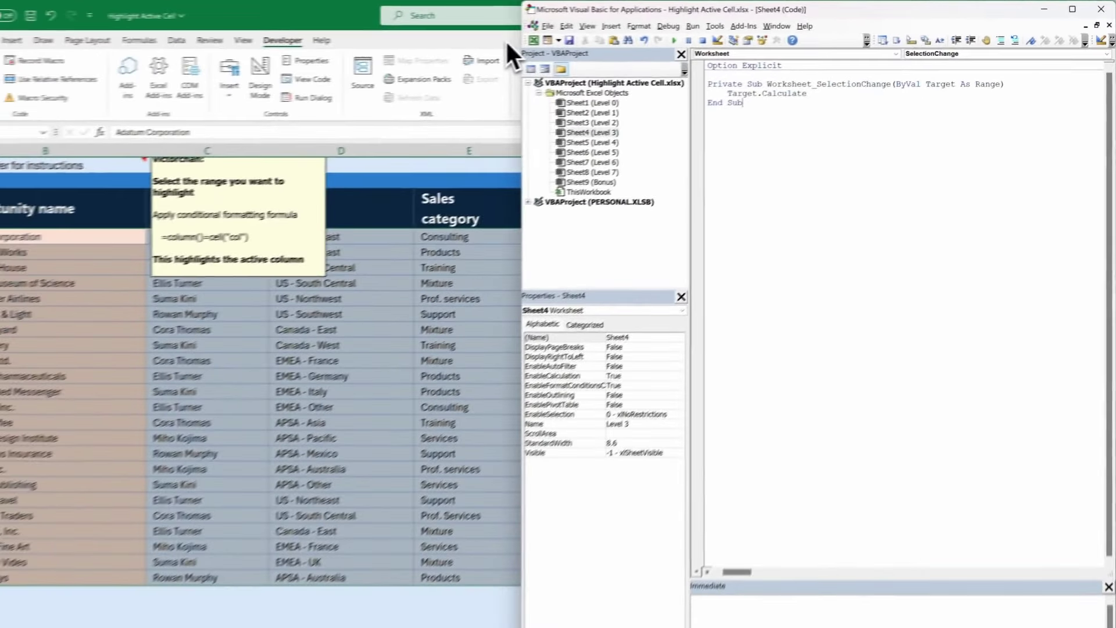
# Switch back to the Excel workbook and test the Level 3 column highlight by selecting E7, F10, G11, H11, F13 and E11.
pyautogui.click(540, 39)
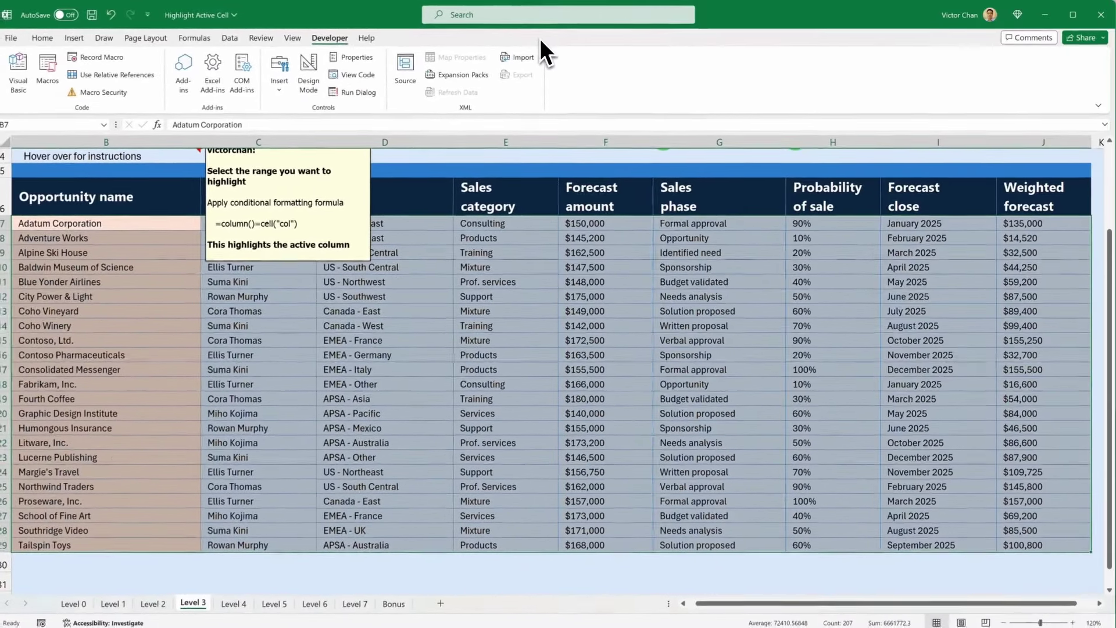
pyautogui.click(494, 228)
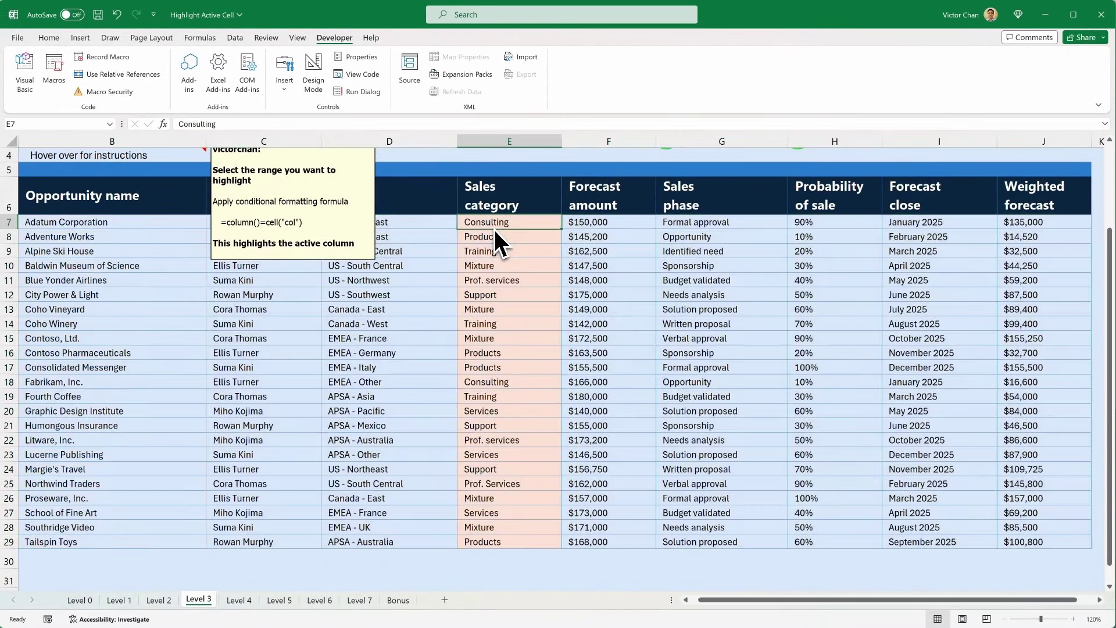
pyautogui.click(594, 263)
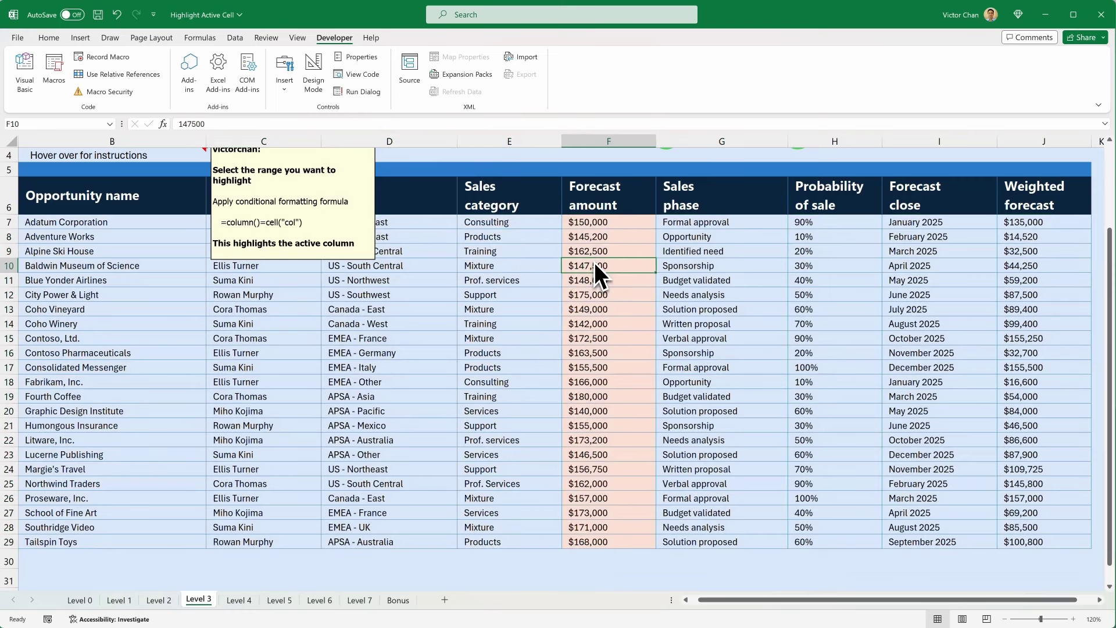
pyautogui.click(677, 280)
pyautogui.click(796, 282)
pyautogui.click(620, 312)
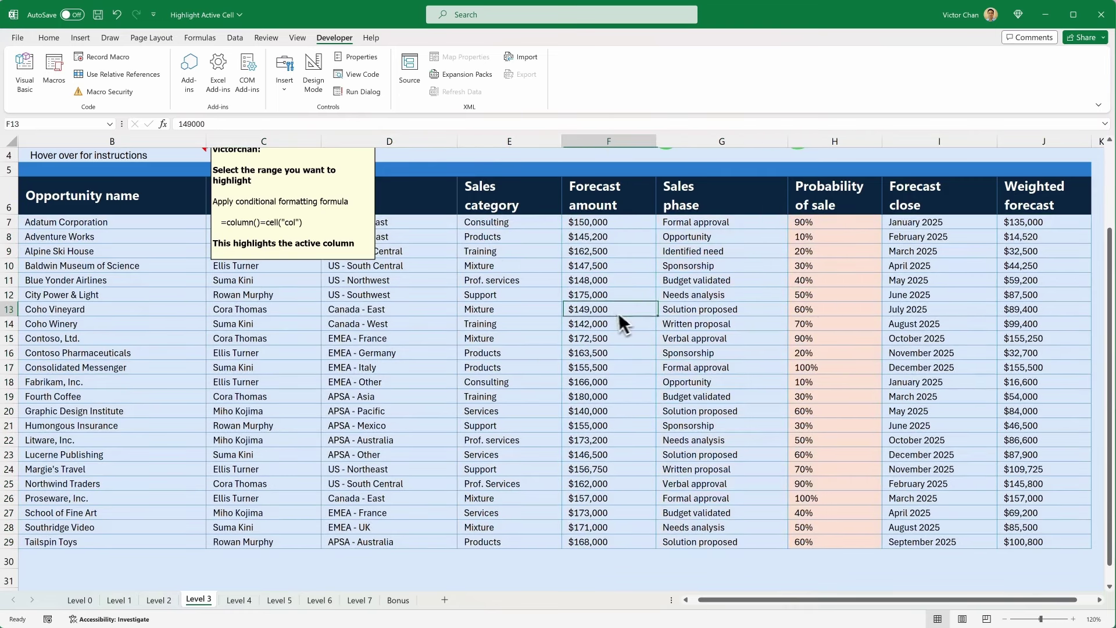
pyautogui.click(531, 283)
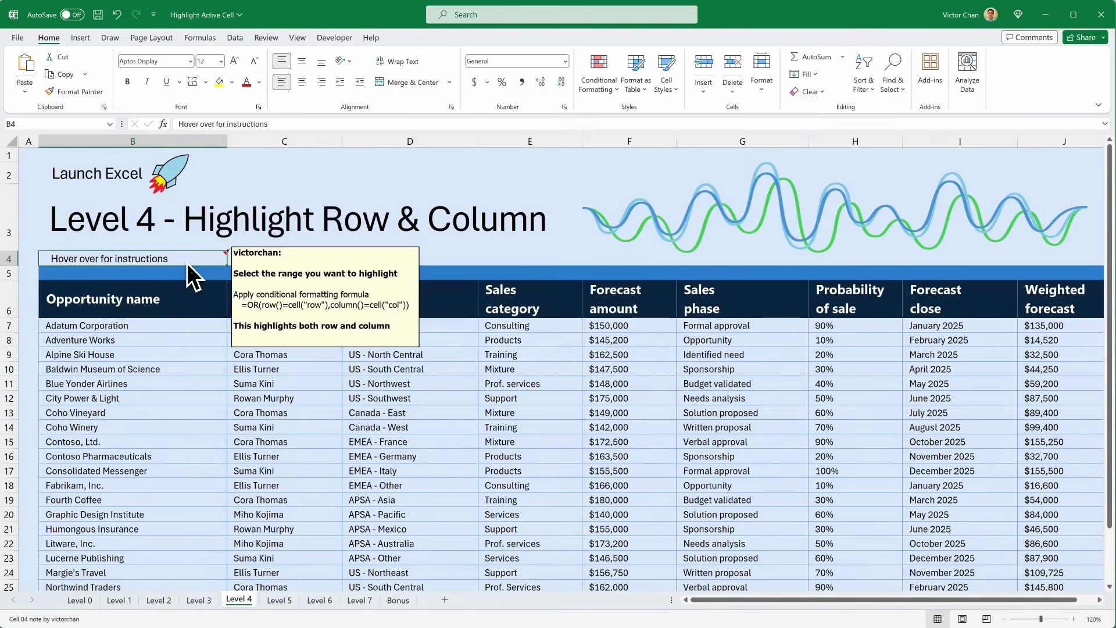
# For the Level 4 table data B7:J29, create a formula-based conditional formatting rule with =or(row()=cell("row"),column()=cell("col")).
pyautogui.click(194, 327)
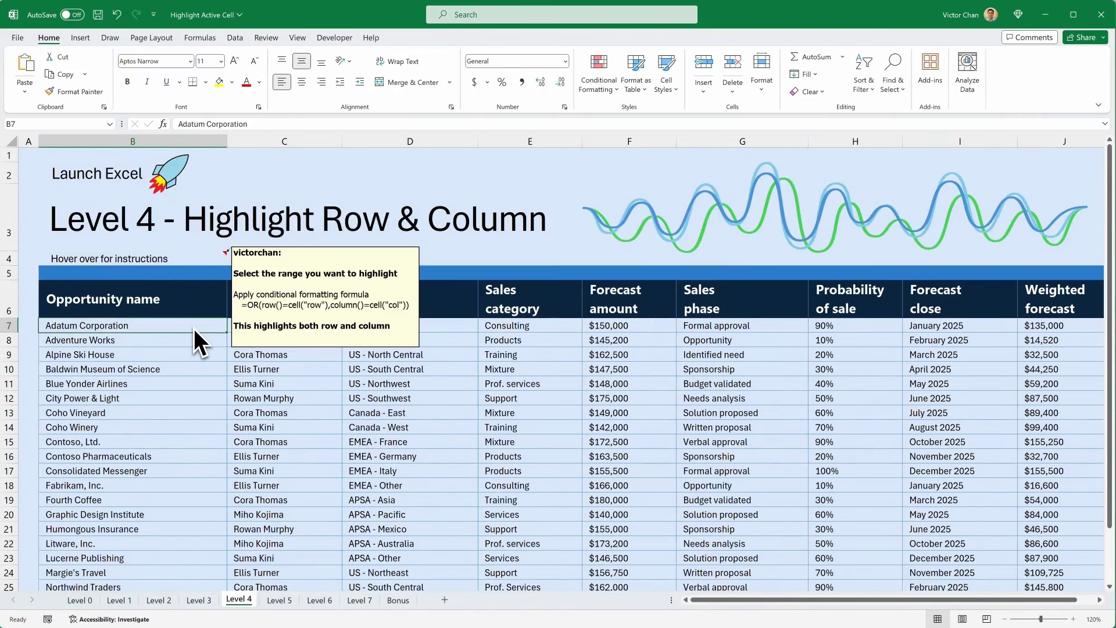
pyautogui.hotkey('ctrl', 'shift', 'Right')
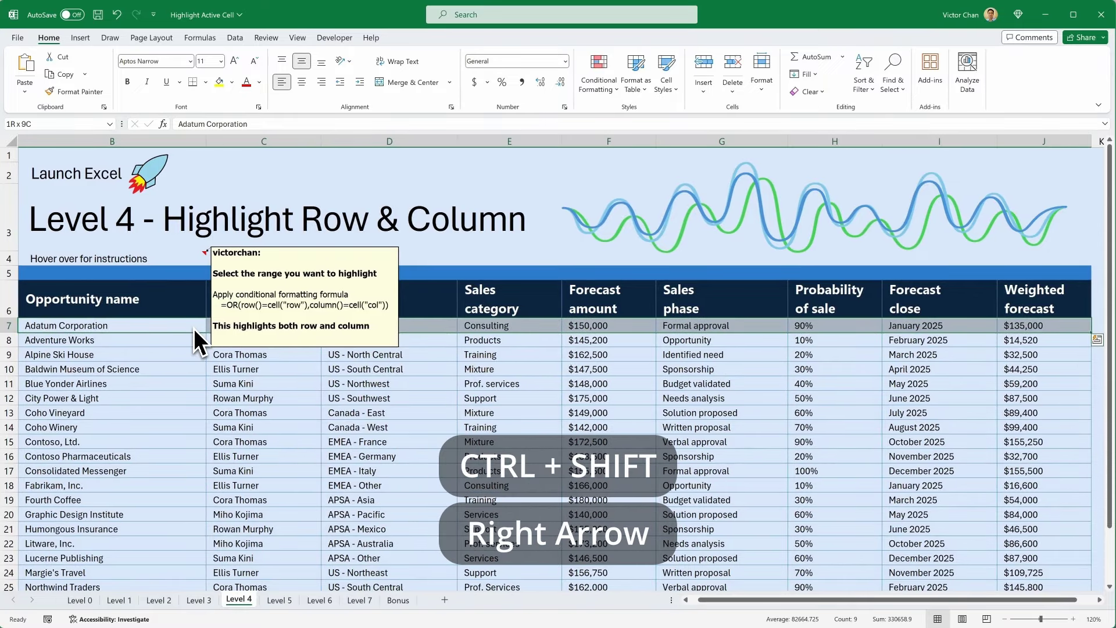
pyautogui.hotkey('ctrl', 'shift', 'Down')
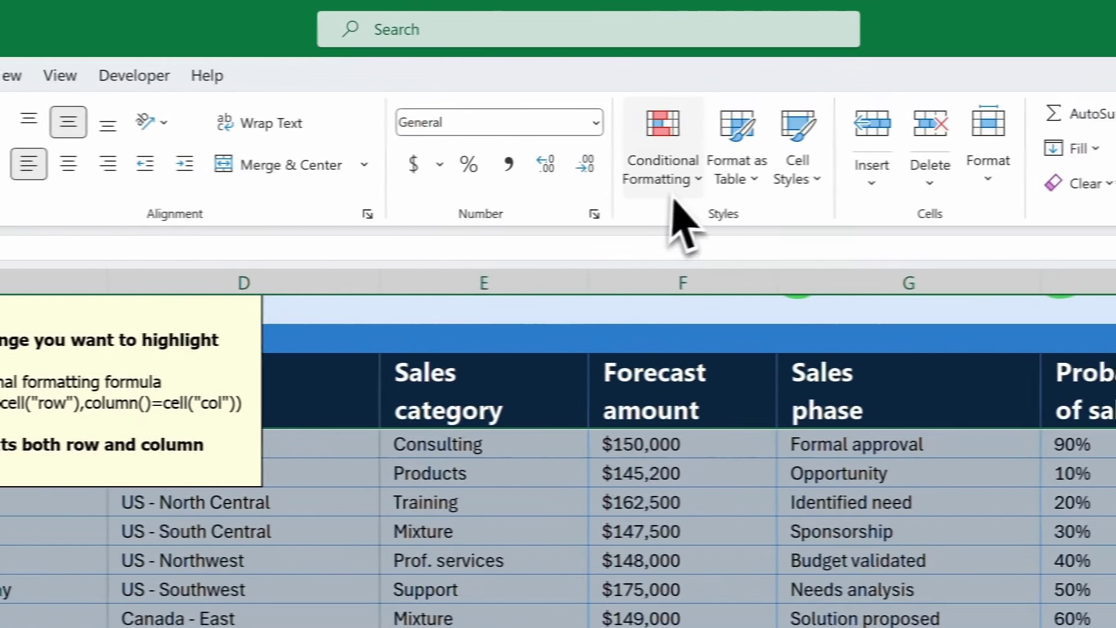
pyautogui.click(669, 180)
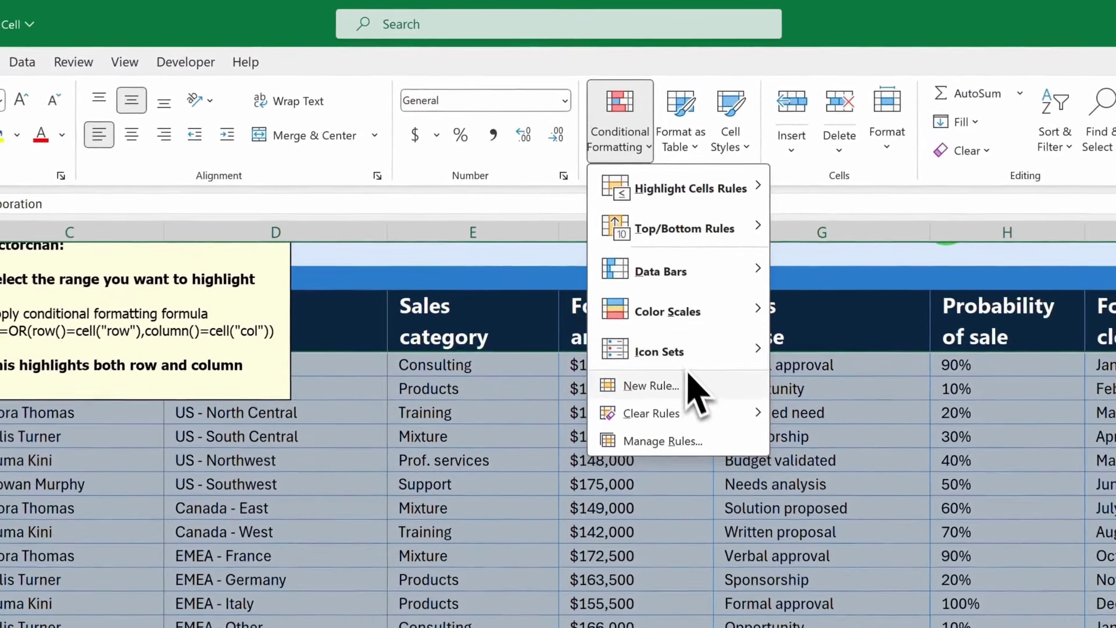
pyautogui.click(686, 403)
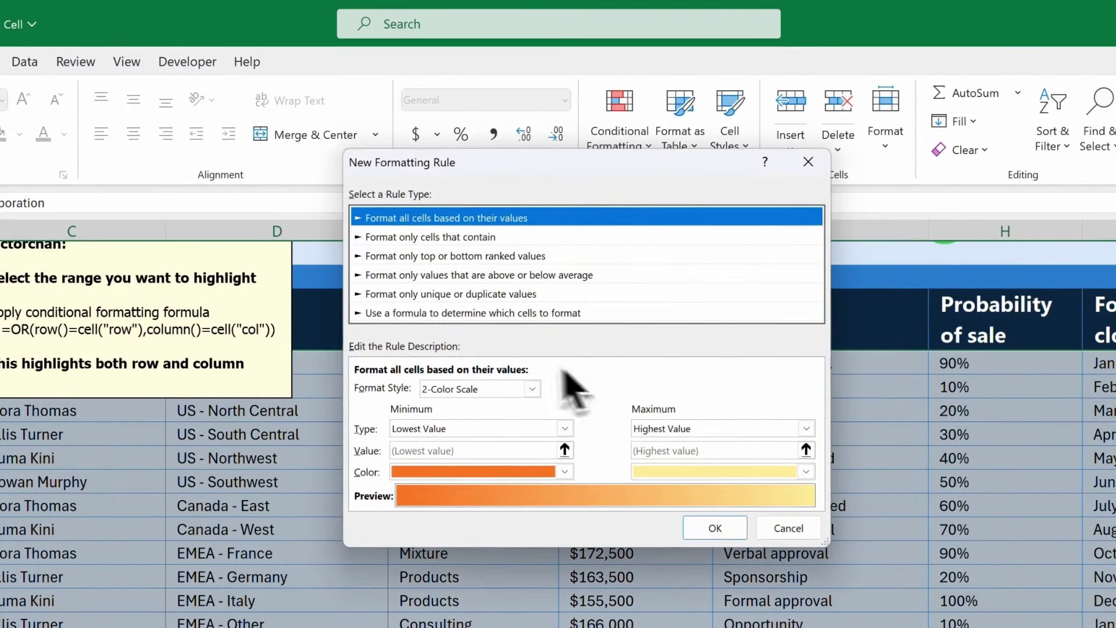
pyautogui.click(387, 317)
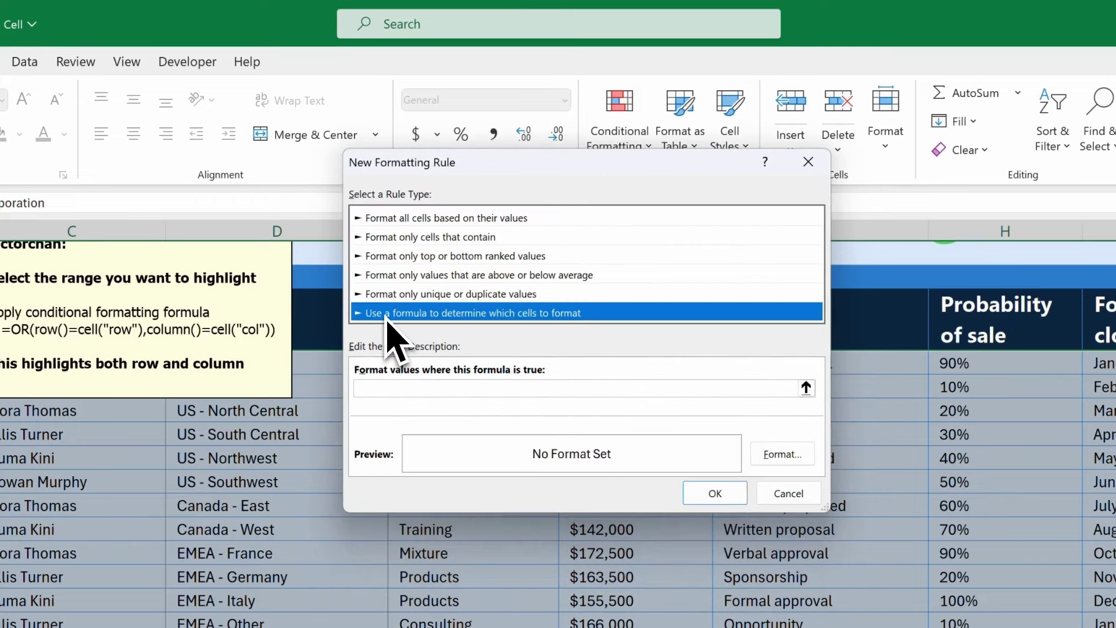
pyautogui.click(379, 394)
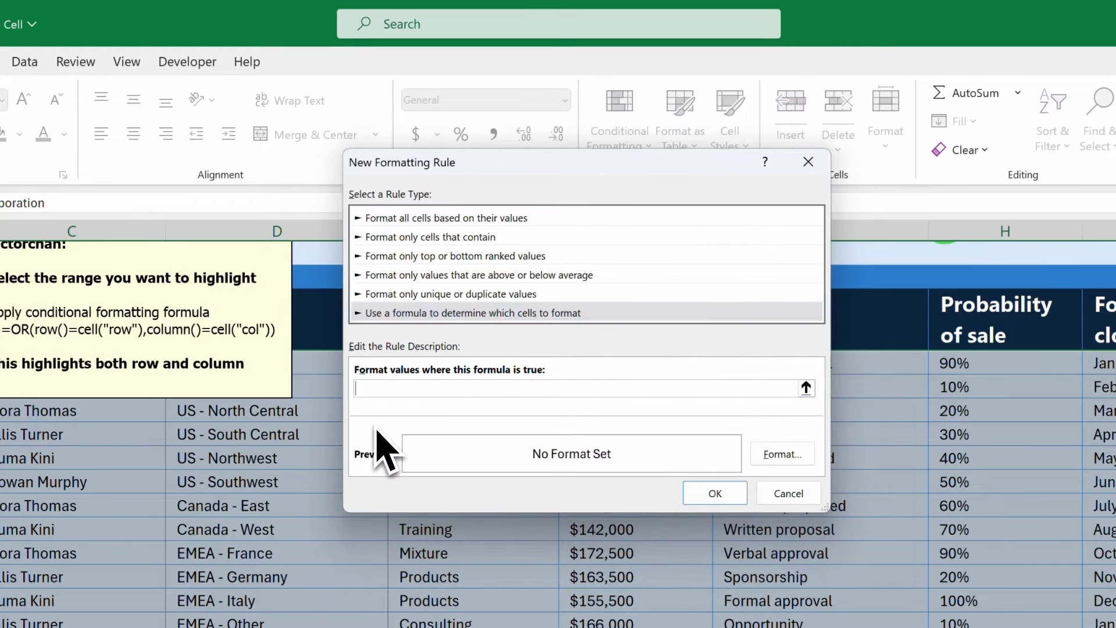
pyautogui.write('=or(row()=cell("row"),column(')
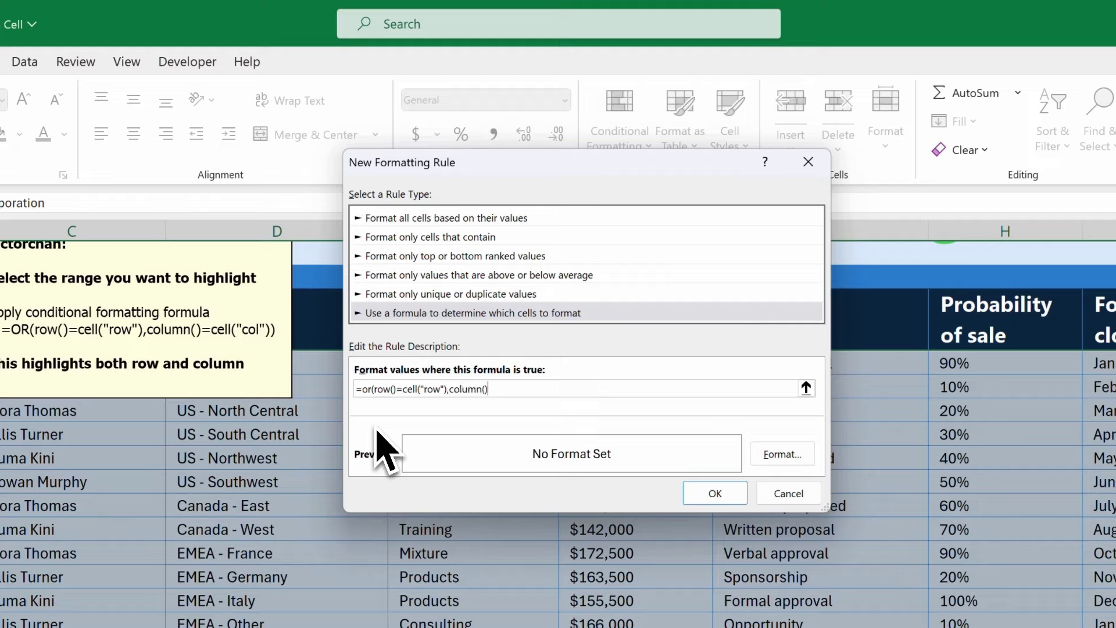
pyautogui.write(')=cell("col')
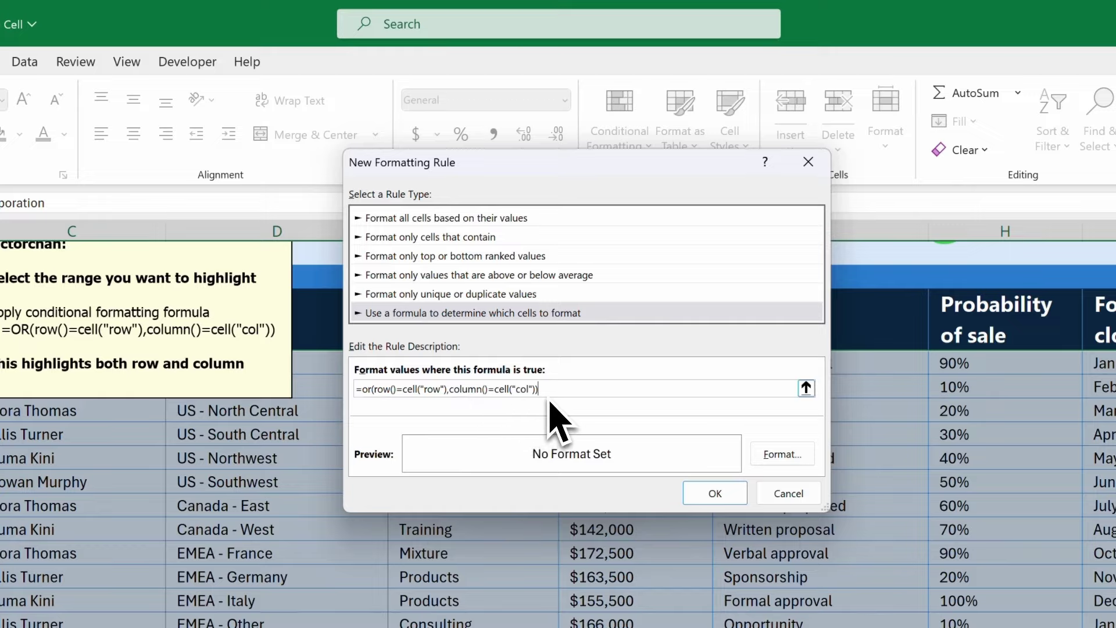
# Give the row-and-column rule a light orange fill and apply it to the Level 4 table data.
pyautogui.click(782, 458)
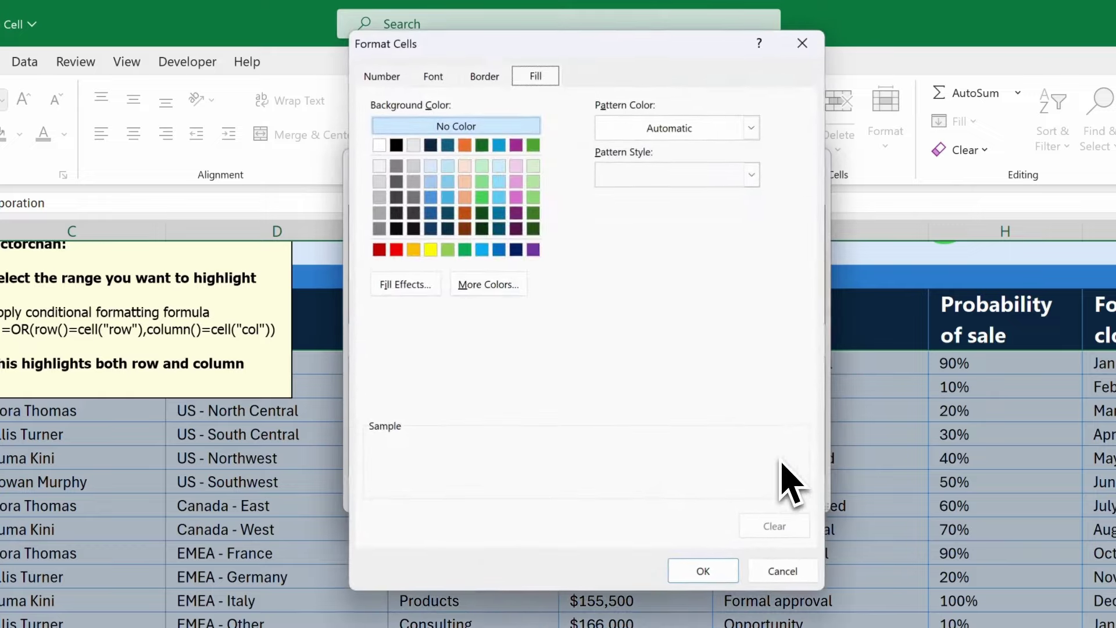
pyautogui.click(465, 166)
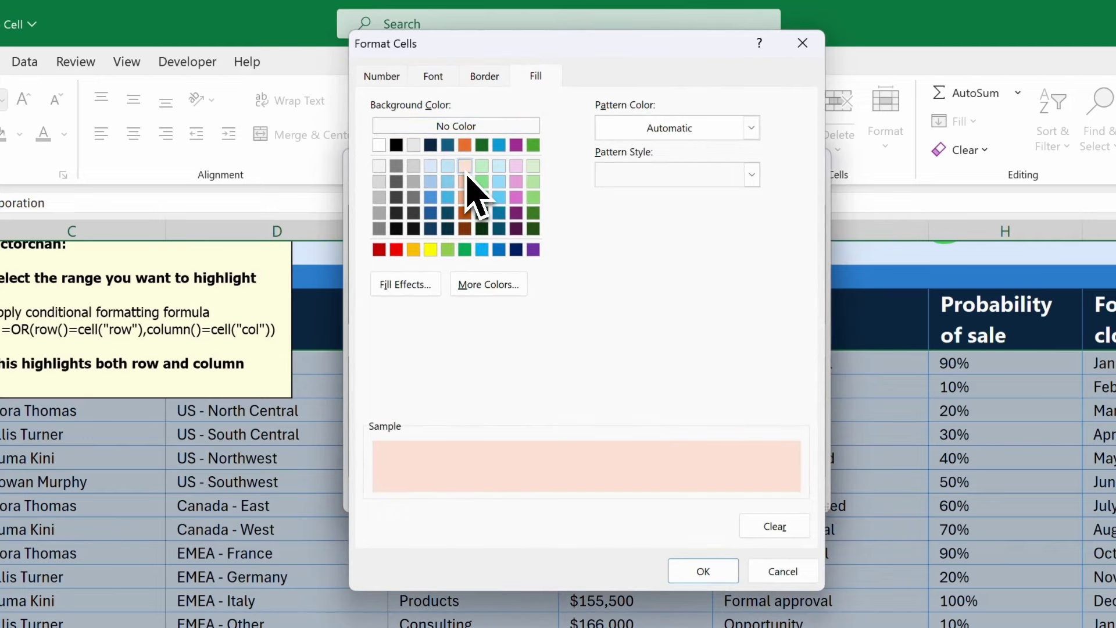
pyautogui.click(726, 576)
pyautogui.click(721, 495)
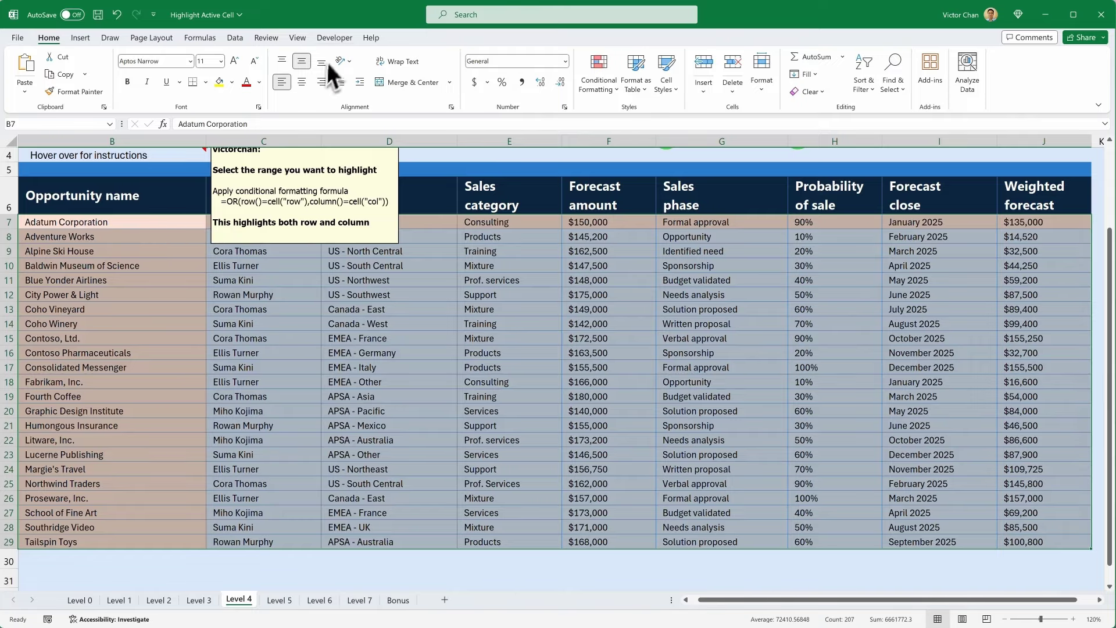
# In the Visual Basic editor, copy the Worksheet_SelectionChange procedure from Sheet4 (Level 3) into the code of Sheet5 (Level 4).
pyautogui.click(334, 38)
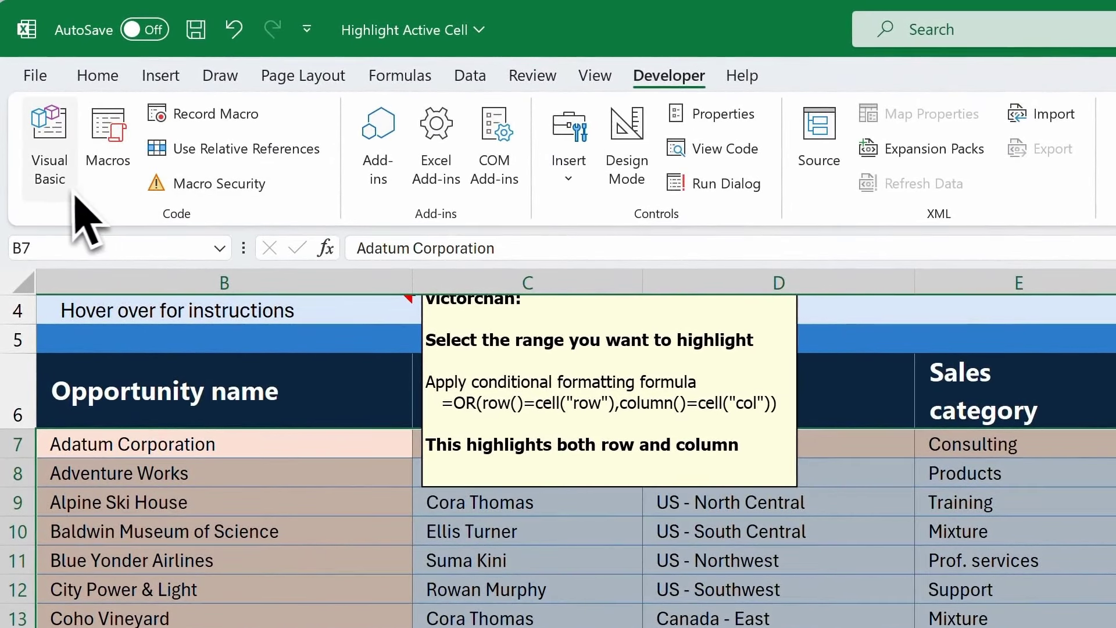
pyautogui.click(68, 198)
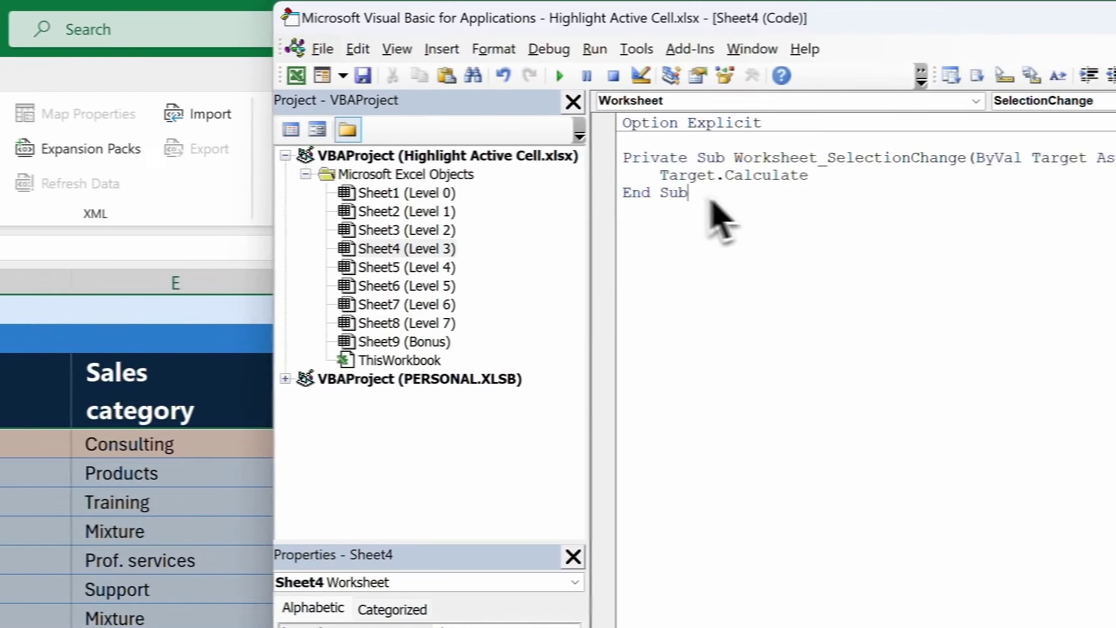
pyautogui.moveTo(668, 193); pyautogui.dragTo(601, 174)
pyautogui.hotkey('ctrl', 'c')
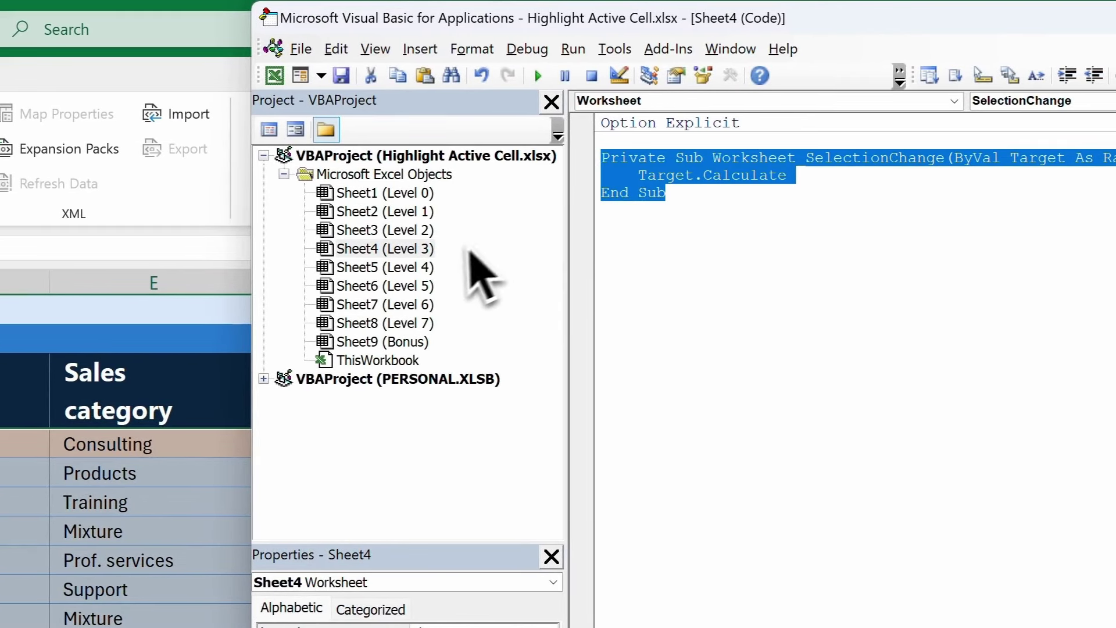
pyautogui.doubleClick(414, 268)
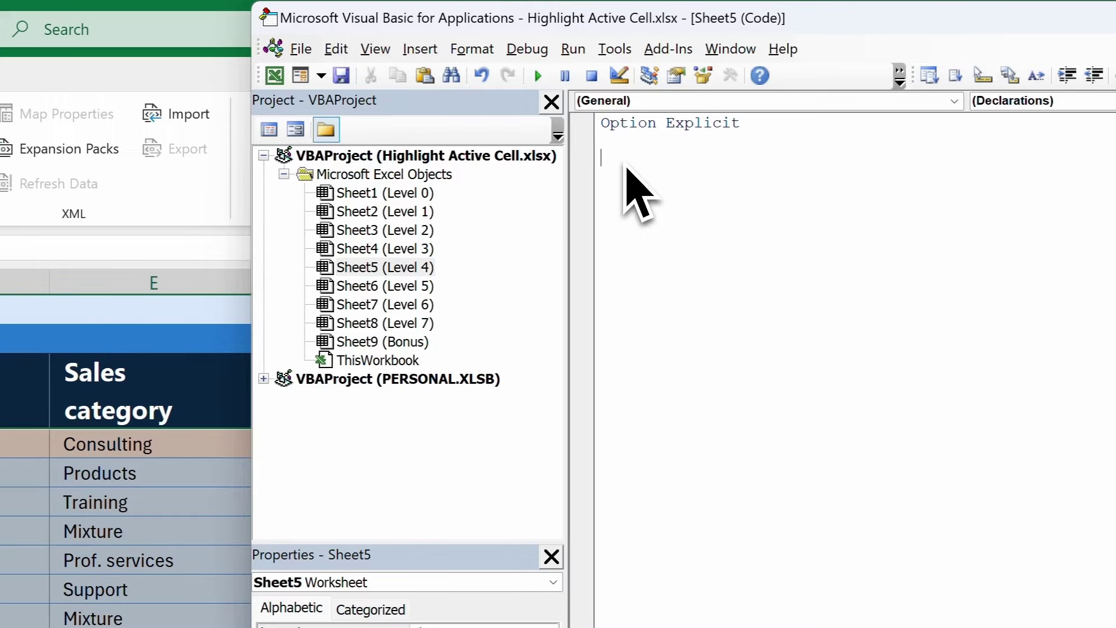
pyautogui.hotkey('ctrl', 'v')
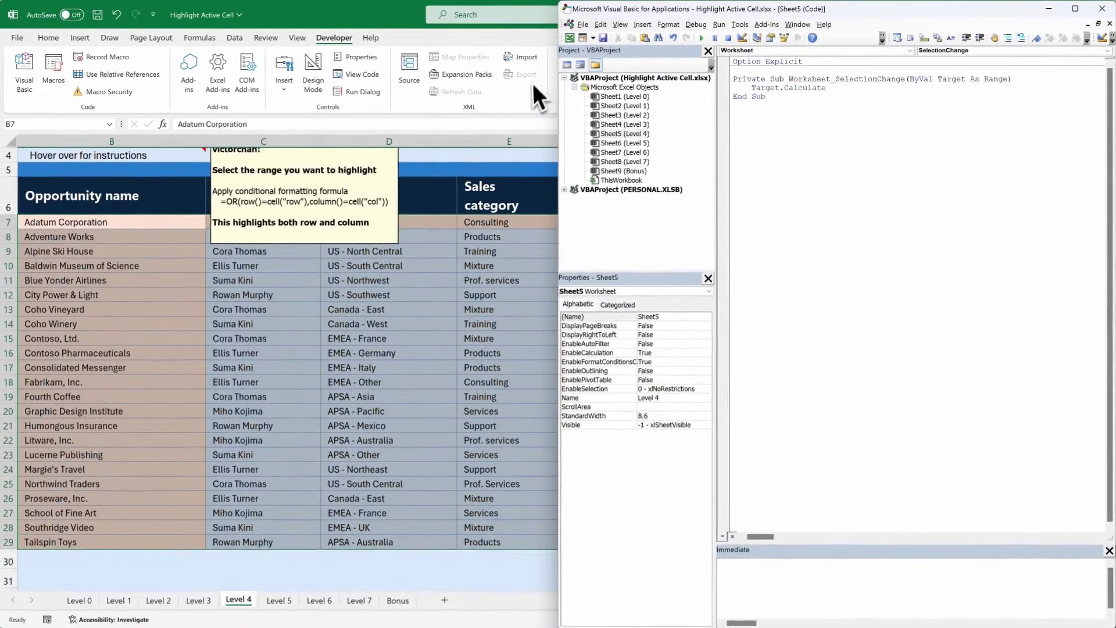
# Return to the Excel workbook and test the Level 4 row and column highlight by selecting D11, F12, G10, E15 and C17.
pyautogui.click(532, 83)
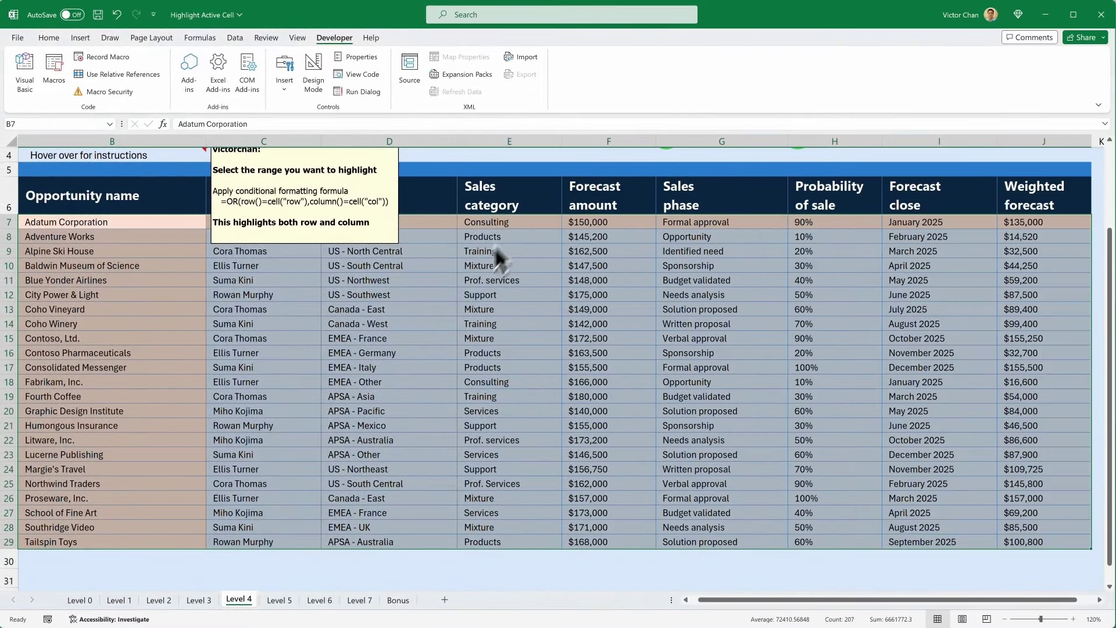
pyautogui.click(444, 281)
pyautogui.click(579, 298)
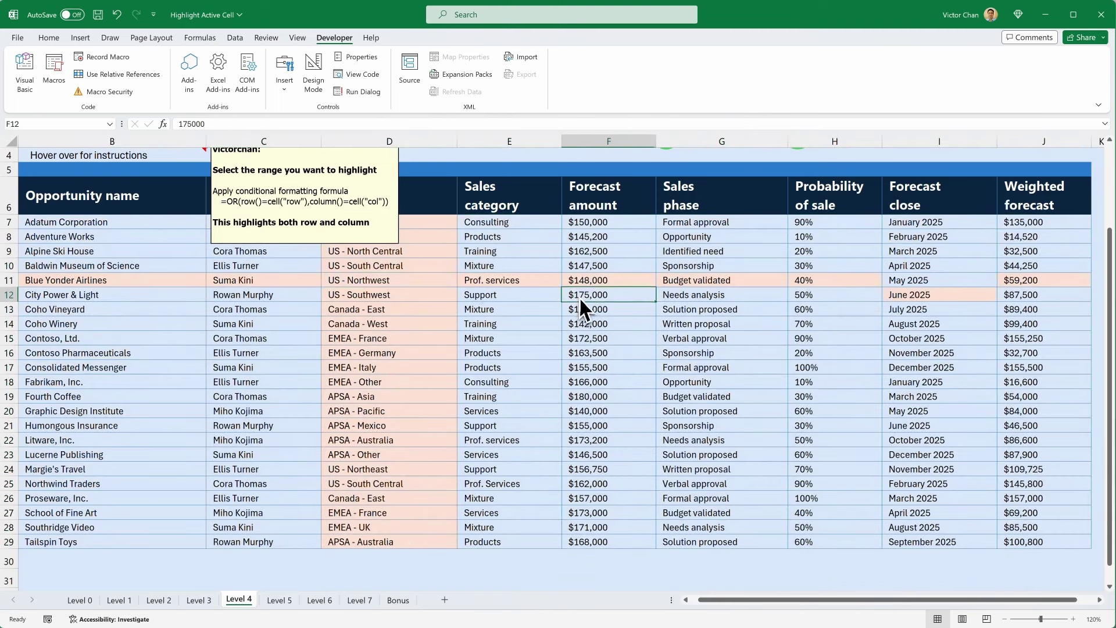
pyautogui.click(735, 265)
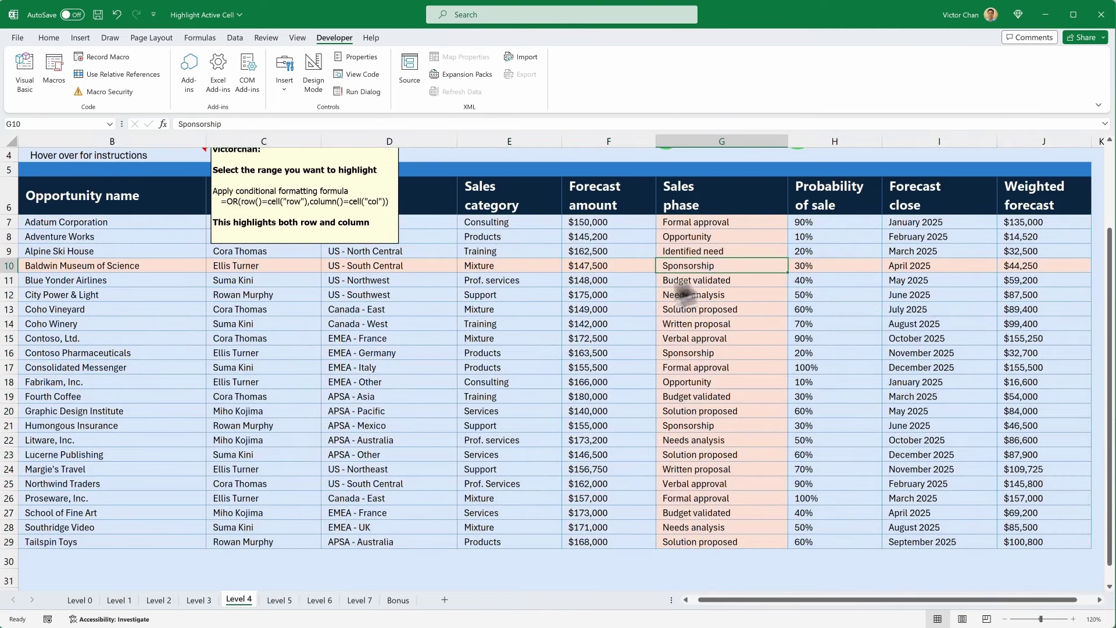
pyautogui.click(480, 336)
pyautogui.click(286, 368)
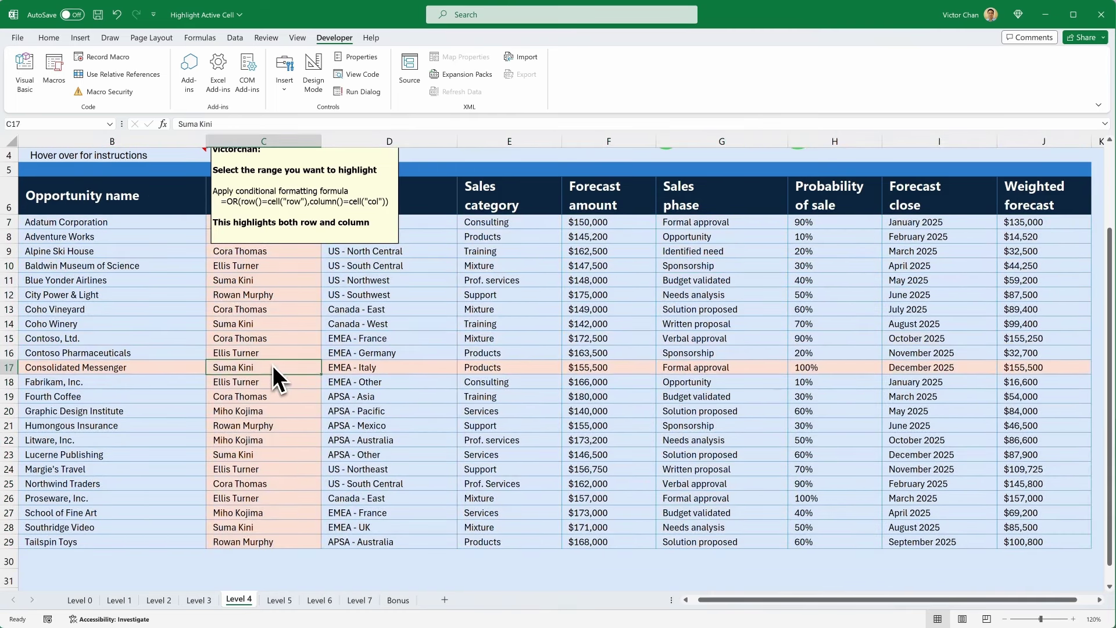
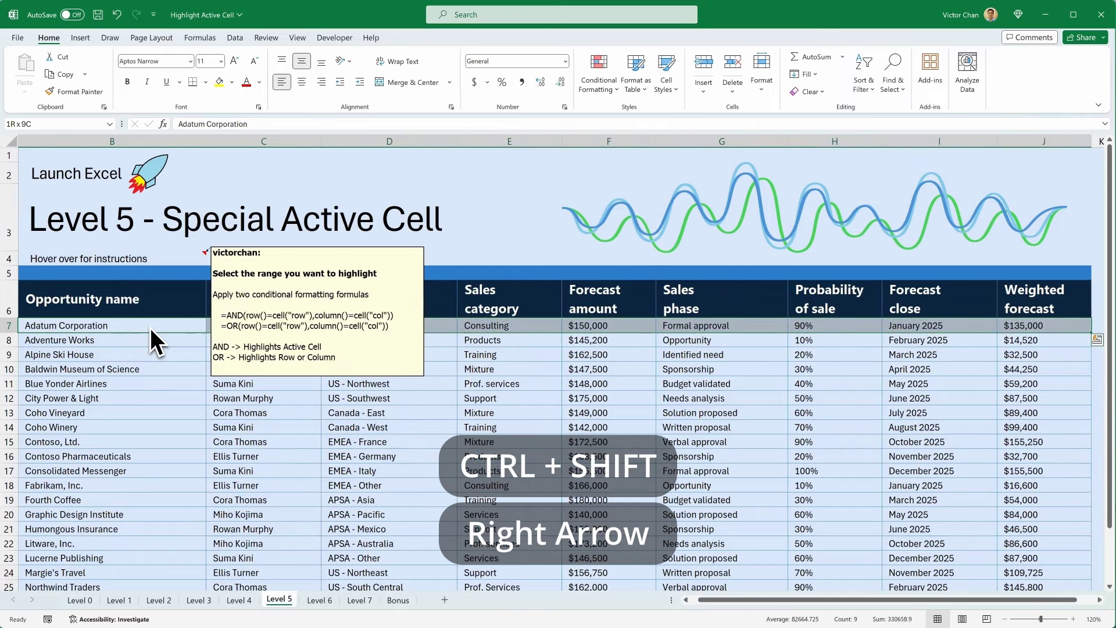
# For the Level 5 table data B7:J29, create a formula-based conditional formatting rule with =and(row()=cell("row"),column()=cell("col")).
pyautogui.hotkey('ctrl', 'shift', 'Down')
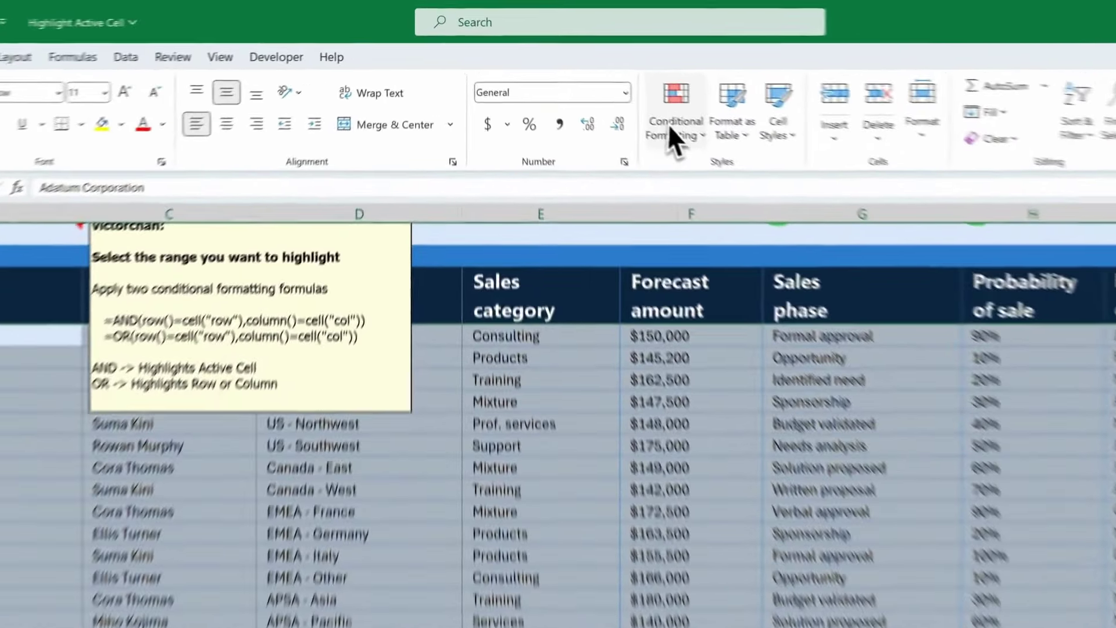
pyautogui.click(598, 81)
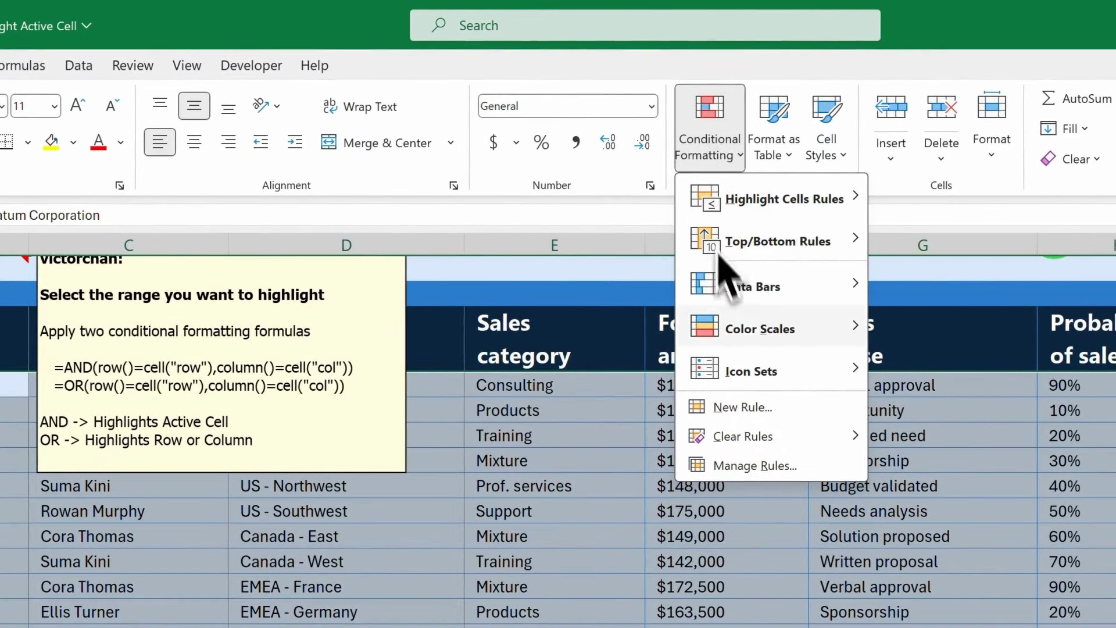
pyautogui.click(788, 404)
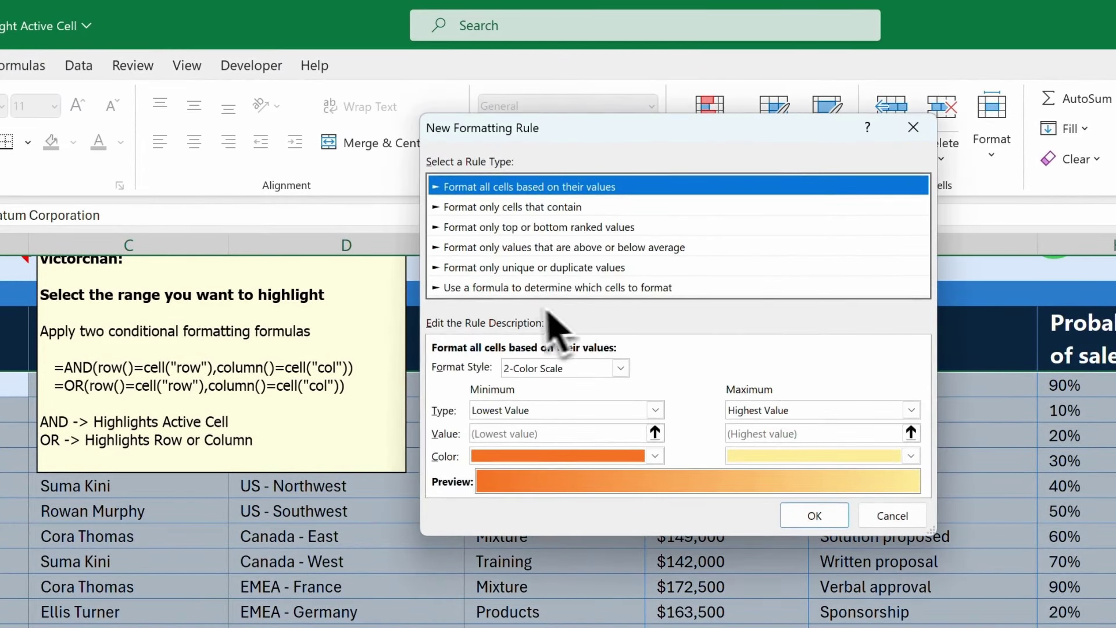
pyautogui.click(468, 289)
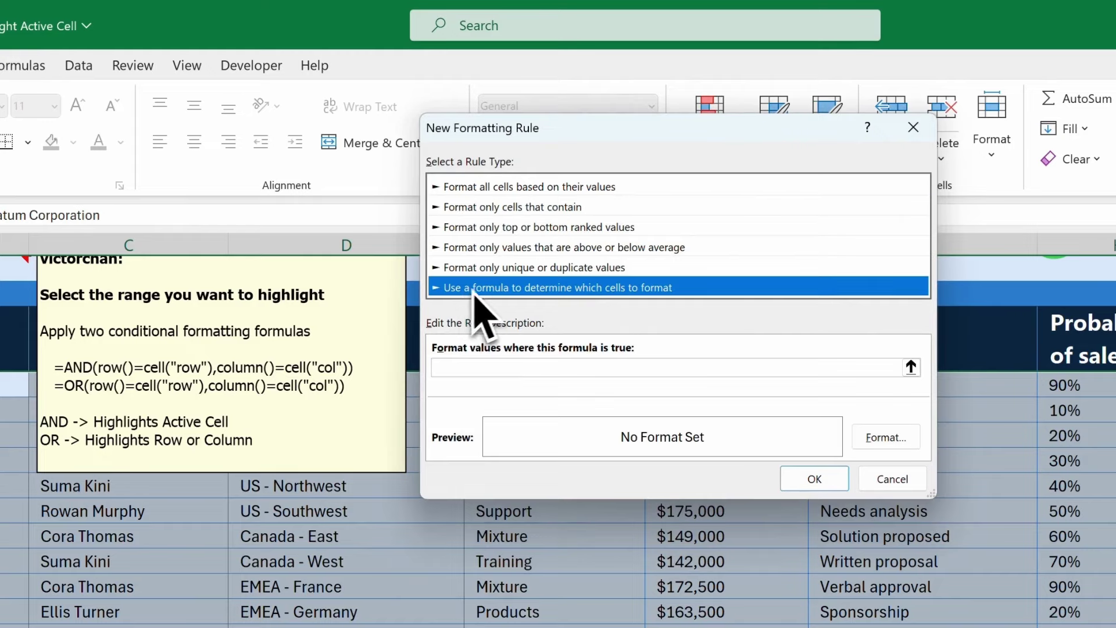
pyautogui.click(451, 368)
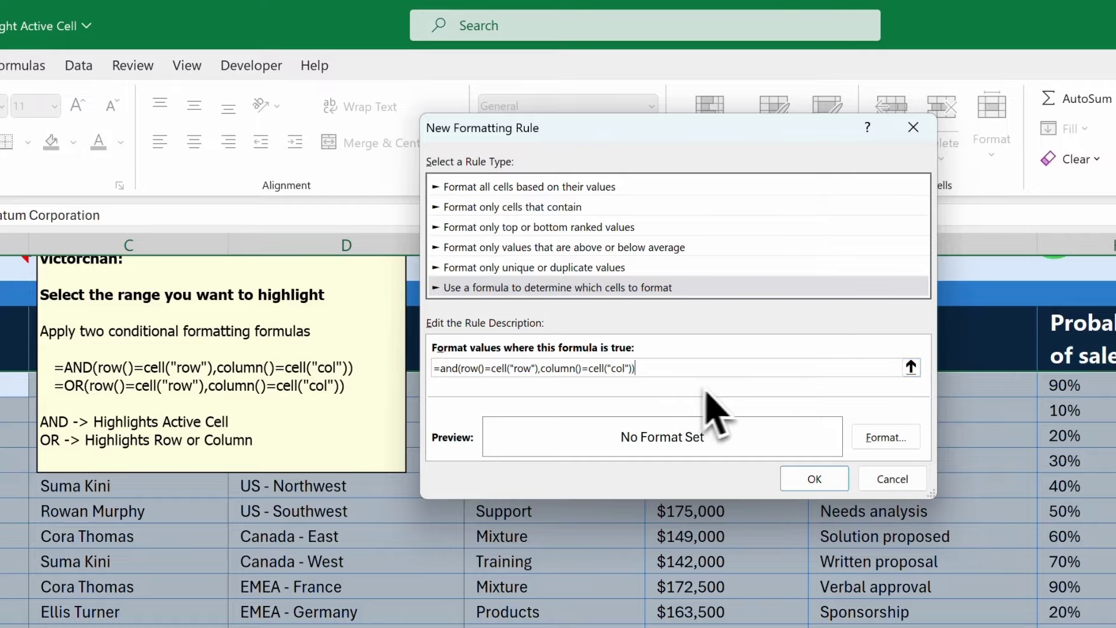
# Give the active-cell AND rule a medium orange fill and apply it to the Level 5 table data.
pyautogui.click(864, 439)
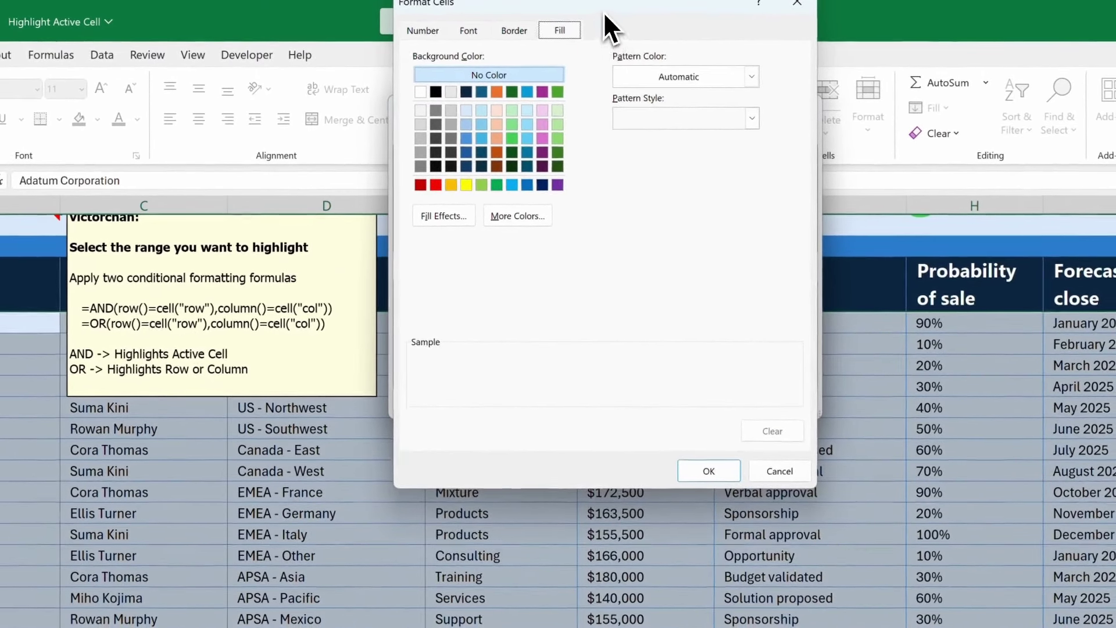
pyautogui.moveTo(603, 12); pyautogui.dragTo(602, 68)
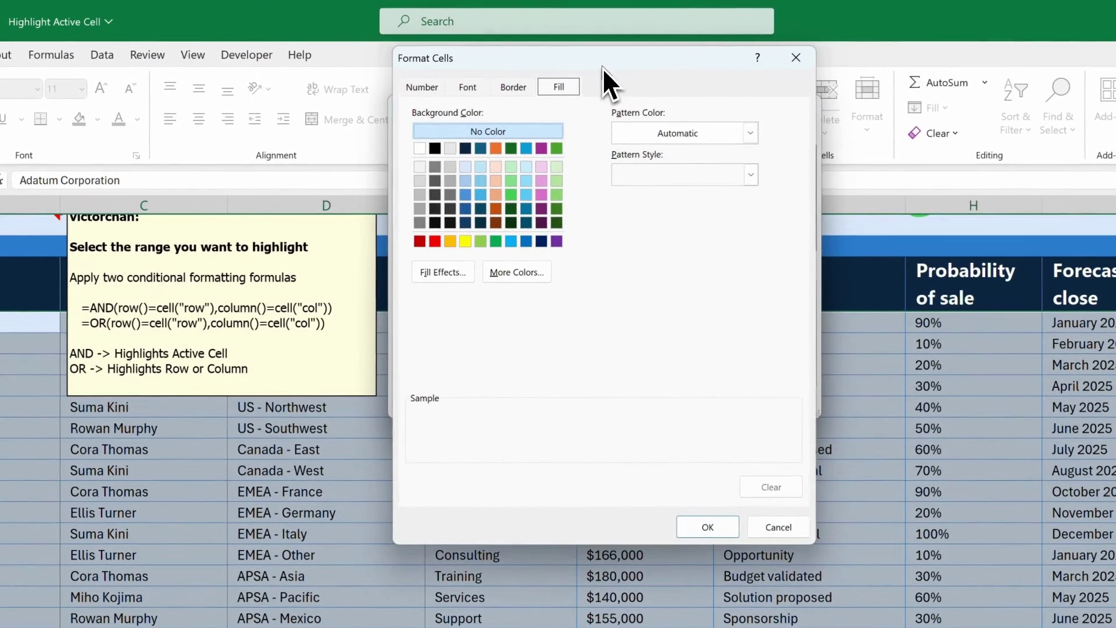
pyautogui.click(496, 196)
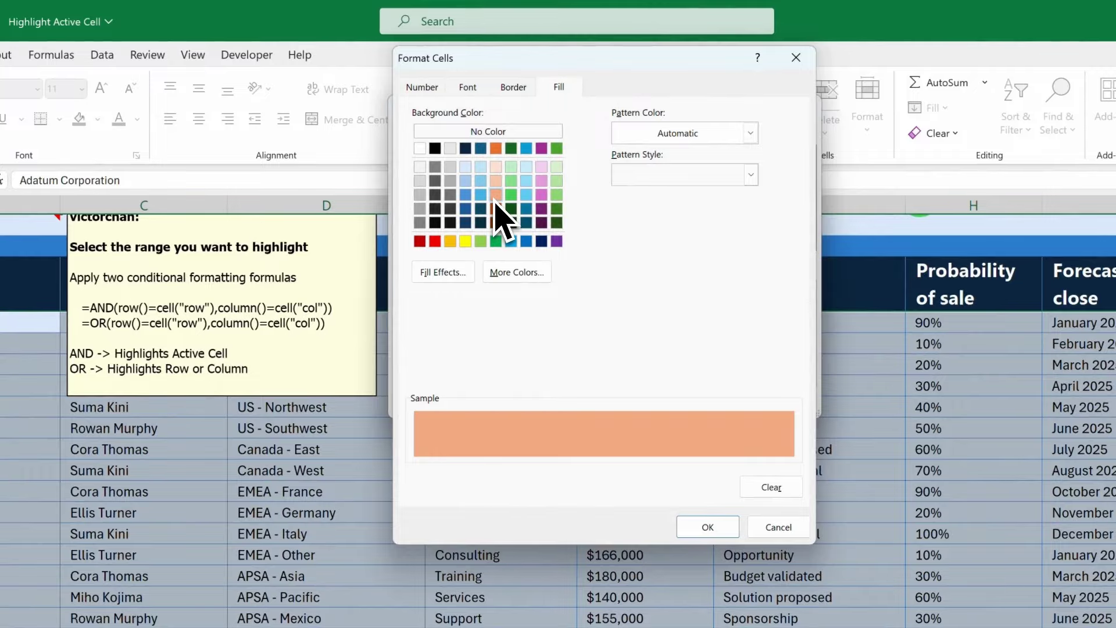
pyautogui.click(721, 536)
pyautogui.click(728, 404)
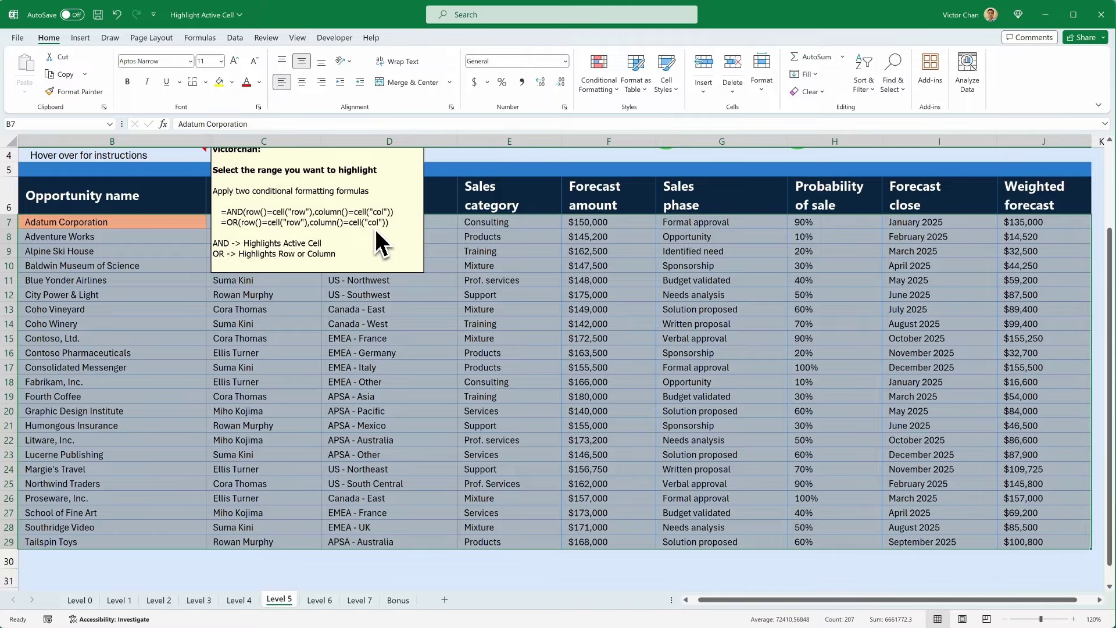
# Add a second formula-based rule to the Level 5 table data with =or(row()=cell("row"),column()=cell("col")) and a light orange fill.
pyautogui.click(599, 72)
pyautogui.click(611, 233)
pyautogui.click(492, 202)
pyautogui.write('=or(row()=cel')
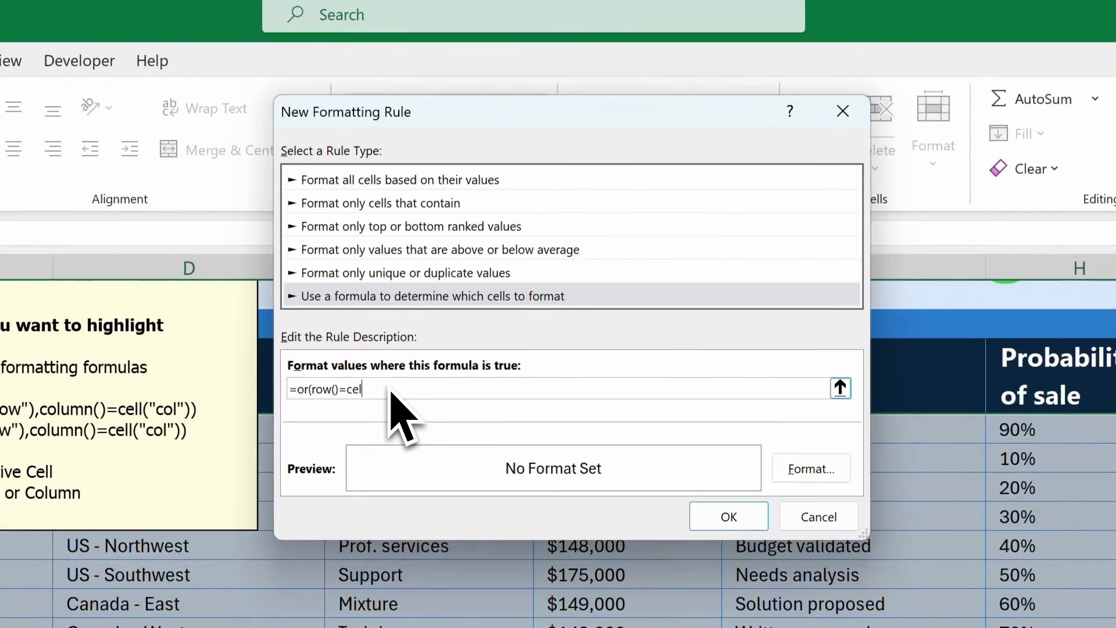
pyautogui.click(811, 468)
pyautogui.click(427, 212)
pyautogui.press('Return')
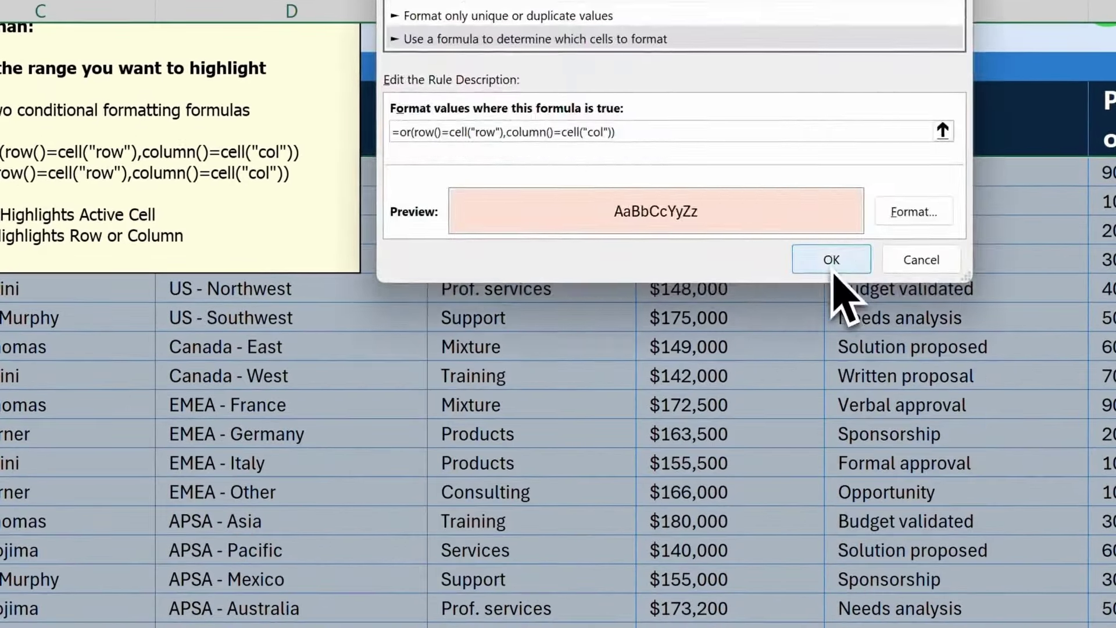
pyautogui.click(728, 517)
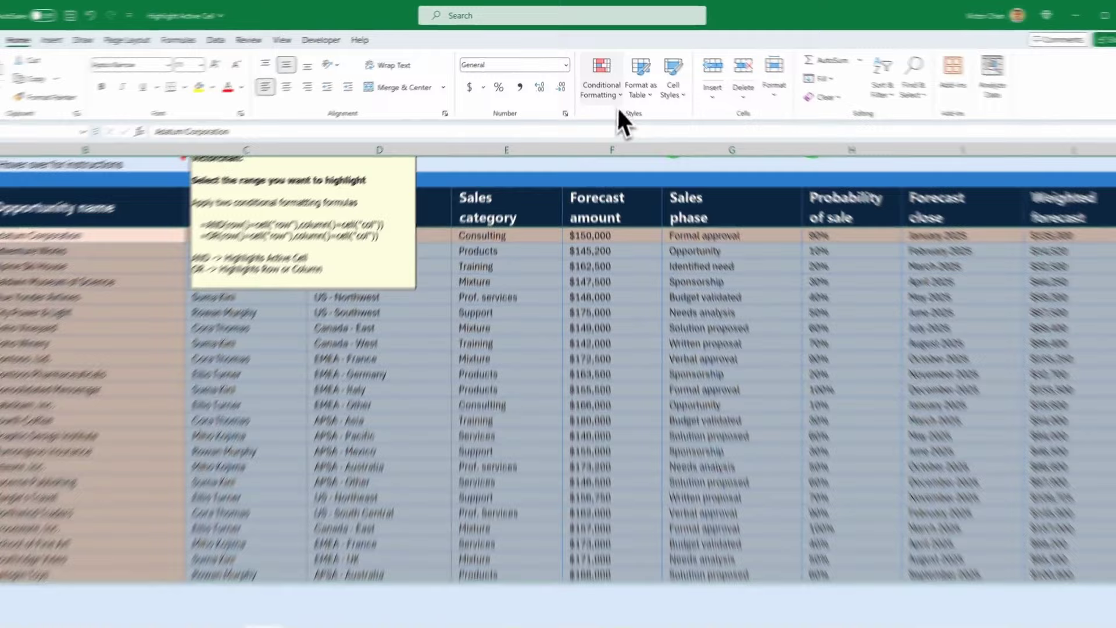
# Move the OR rule below the AND rule in the Level 5 conditional formatting rule order and save the workbook.
pyautogui.click(599, 72)
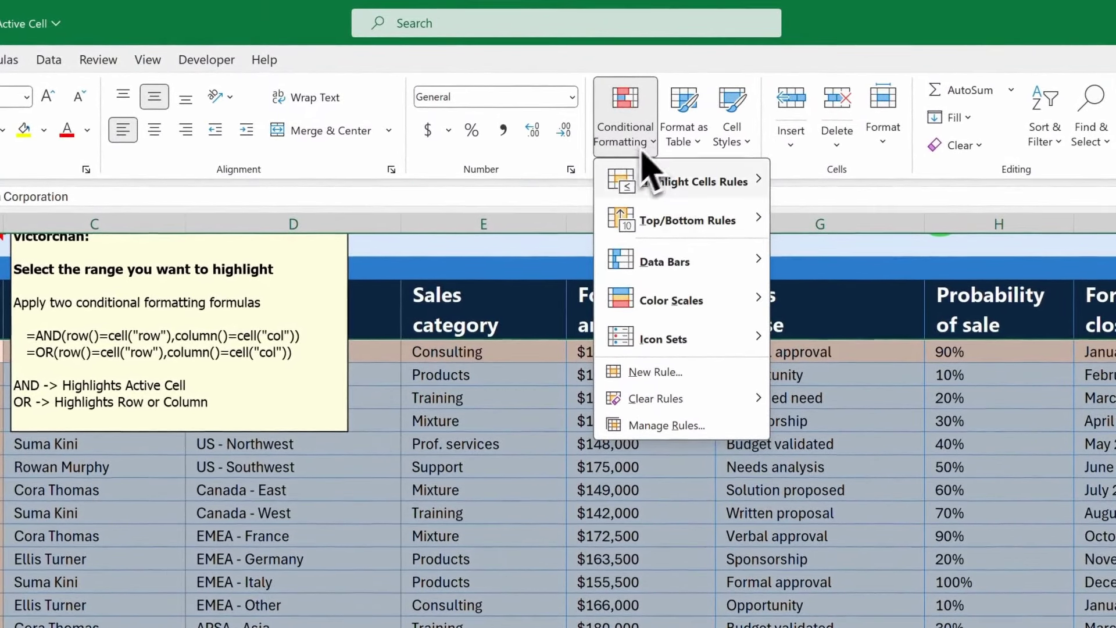
pyautogui.click(663, 425)
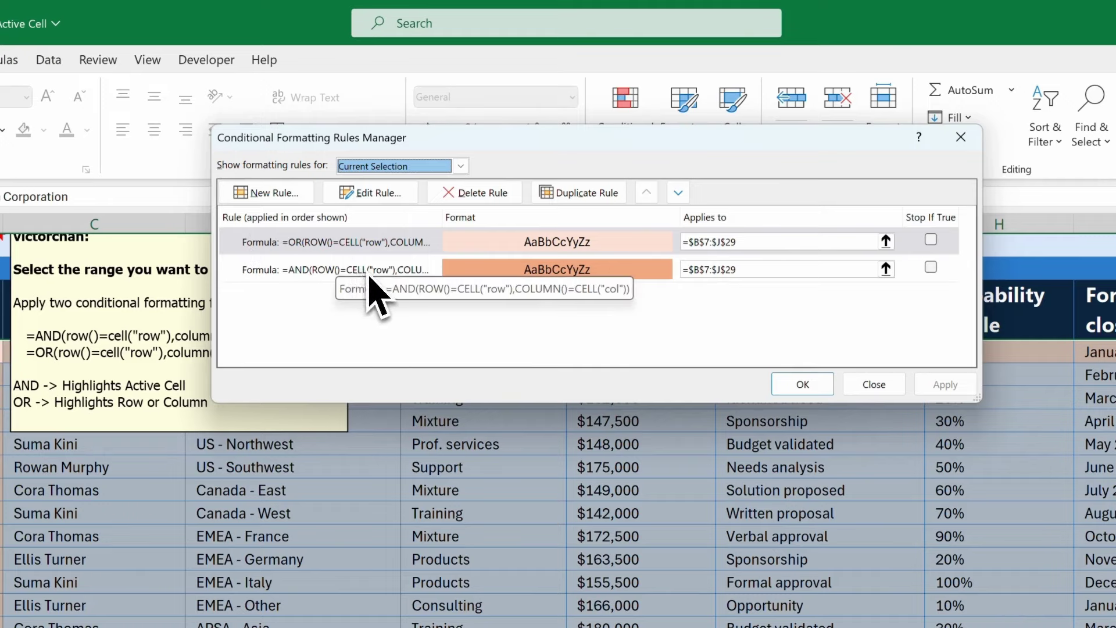
pyautogui.click(366, 243)
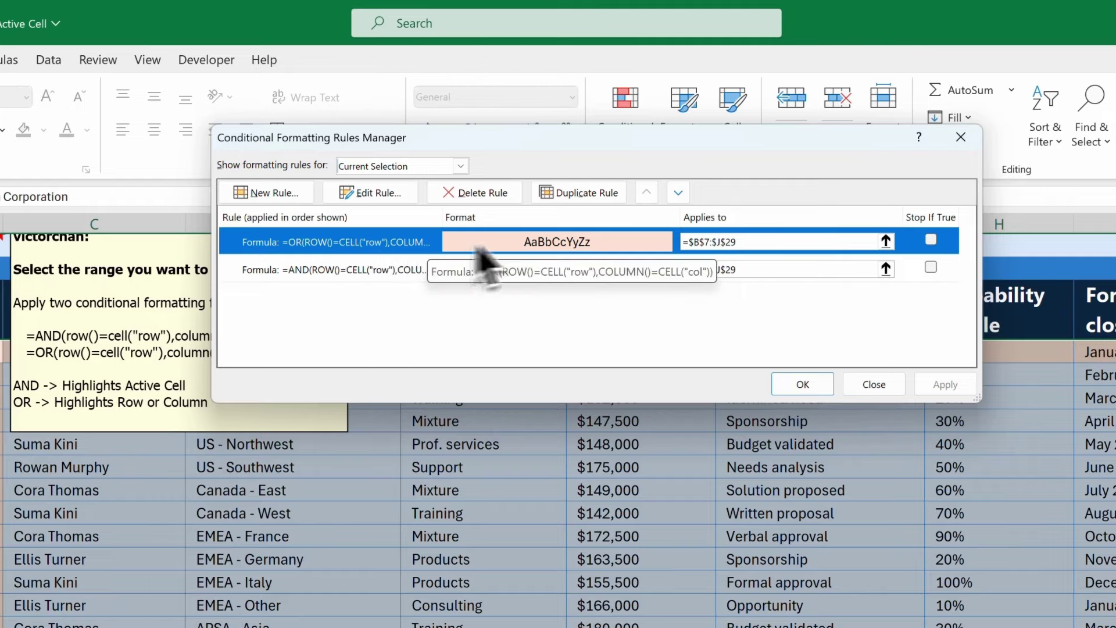
pyautogui.click(679, 195)
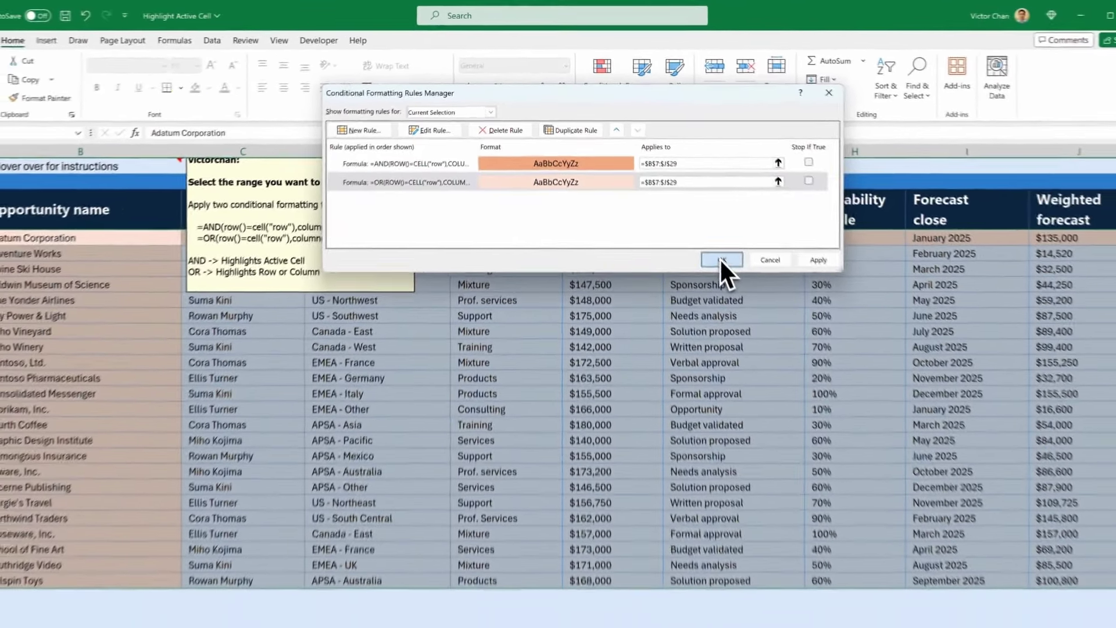
pyautogui.click(803, 384)
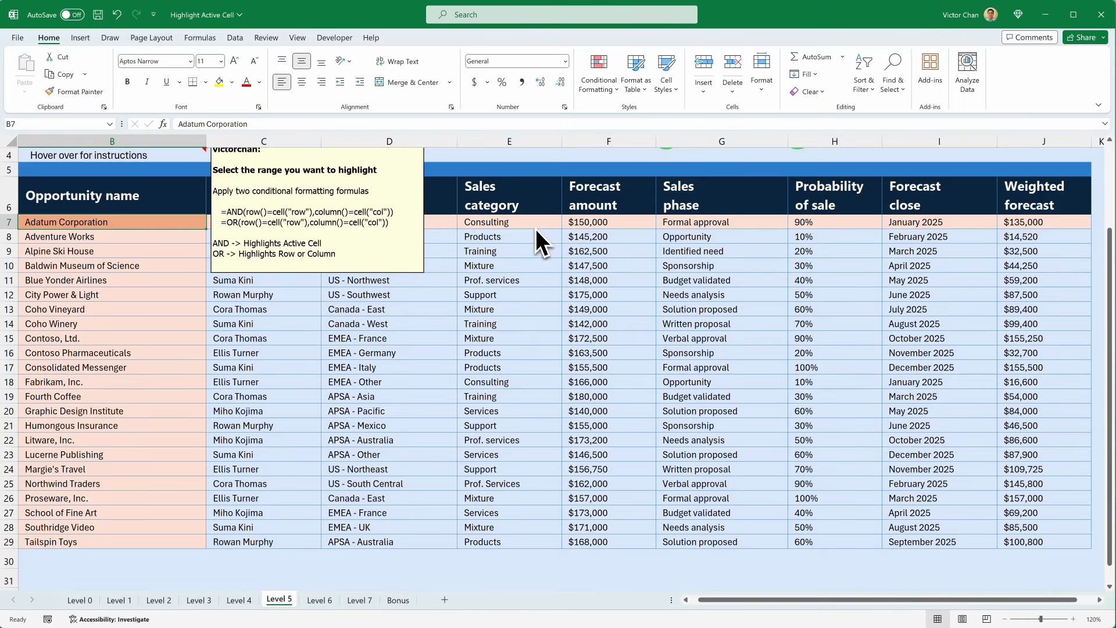
pyautogui.hotkey('ctrl', 's')
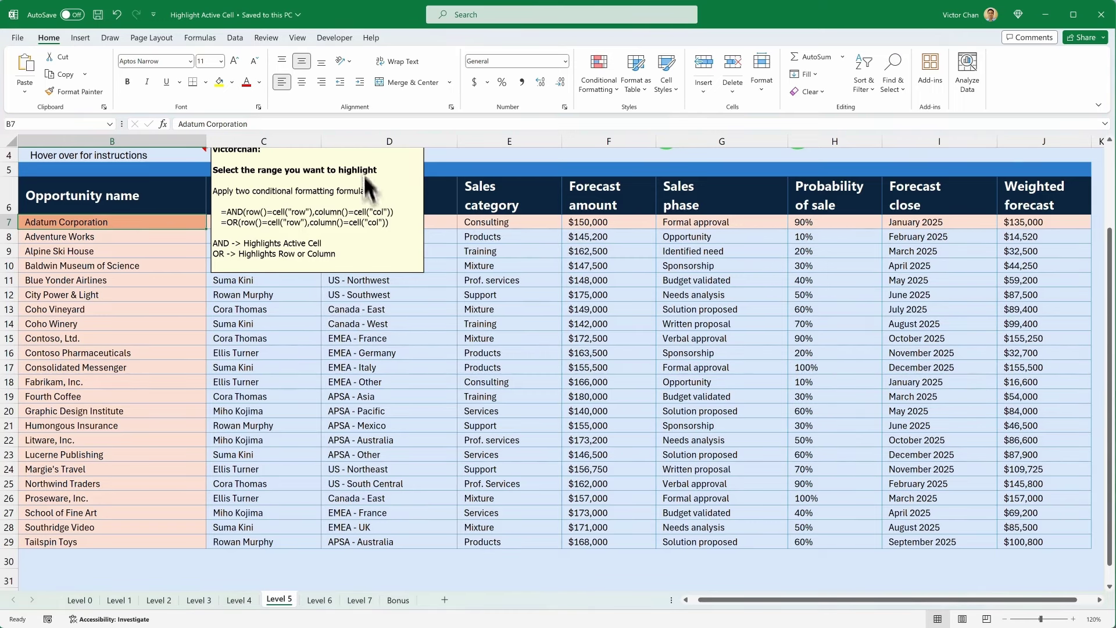
# In the Visual Basic editor, add the Worksheet_SelectionChange procedure with Target.Calculate to the code of Sheet6 (Level 5).
pyautogui.click(336, 38)
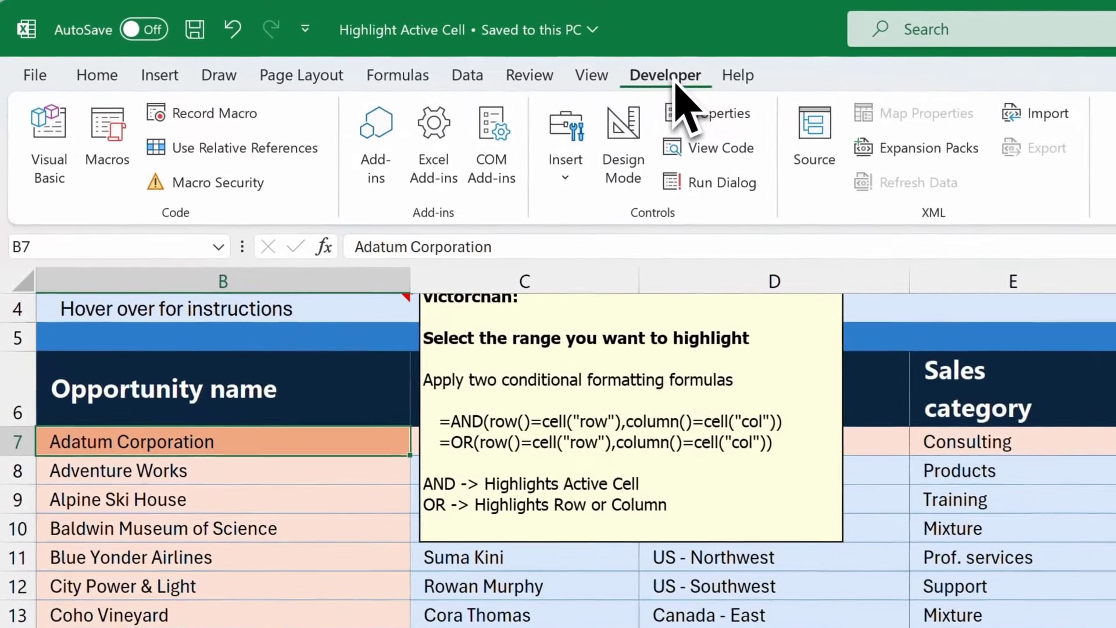
pyautogui.click(63, 187)
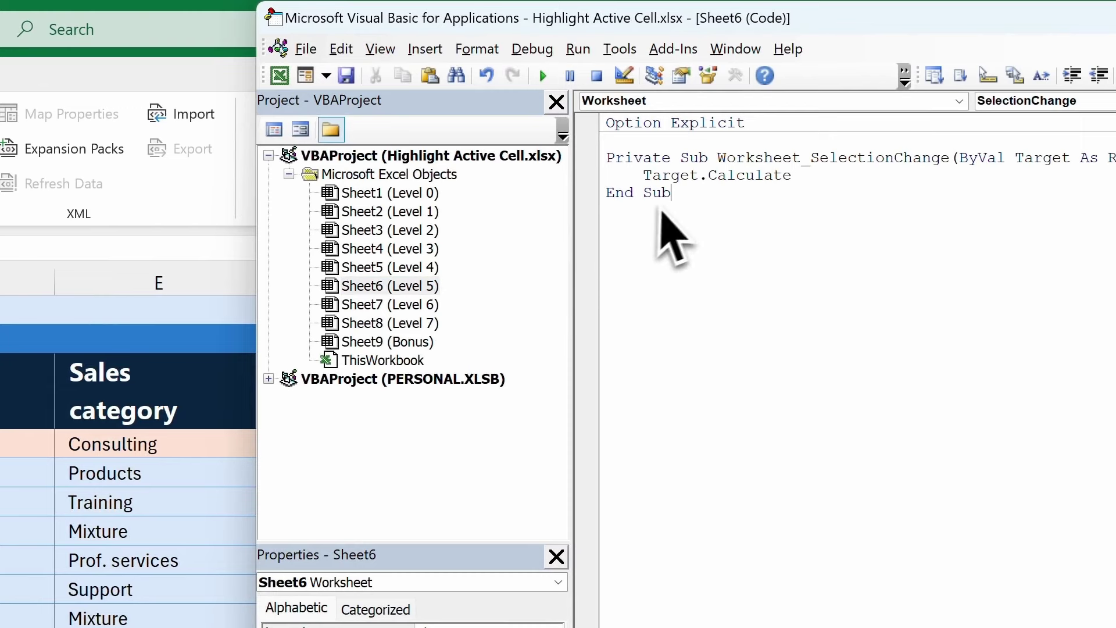
pyautogui.moveTo(674, 194); pyautogui.dragTo(716, 218)
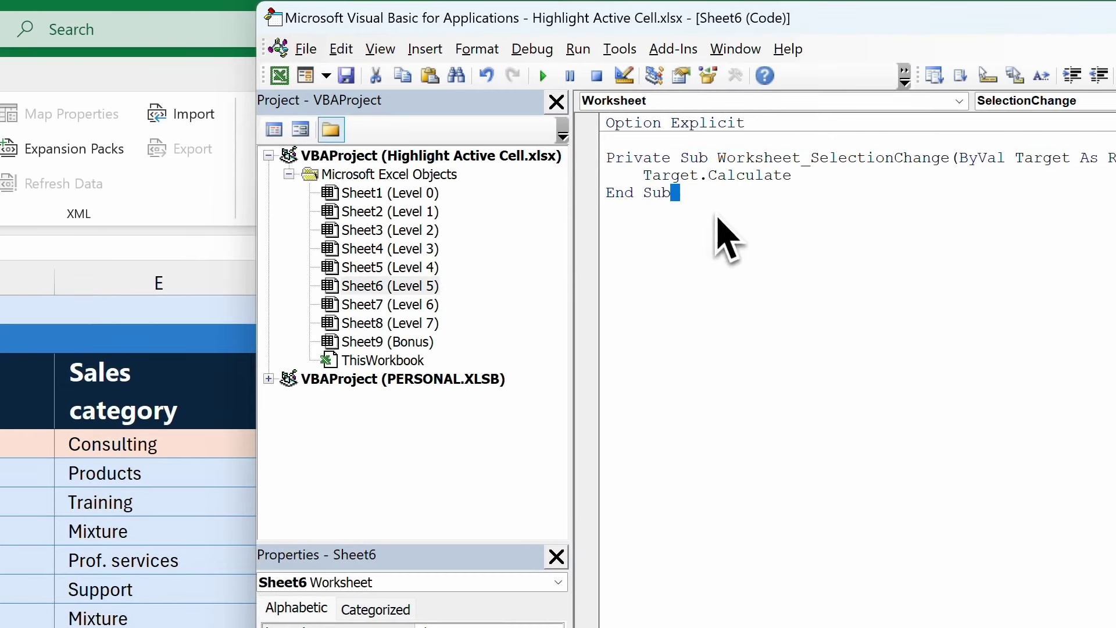
pyautogui.click(722, 244)
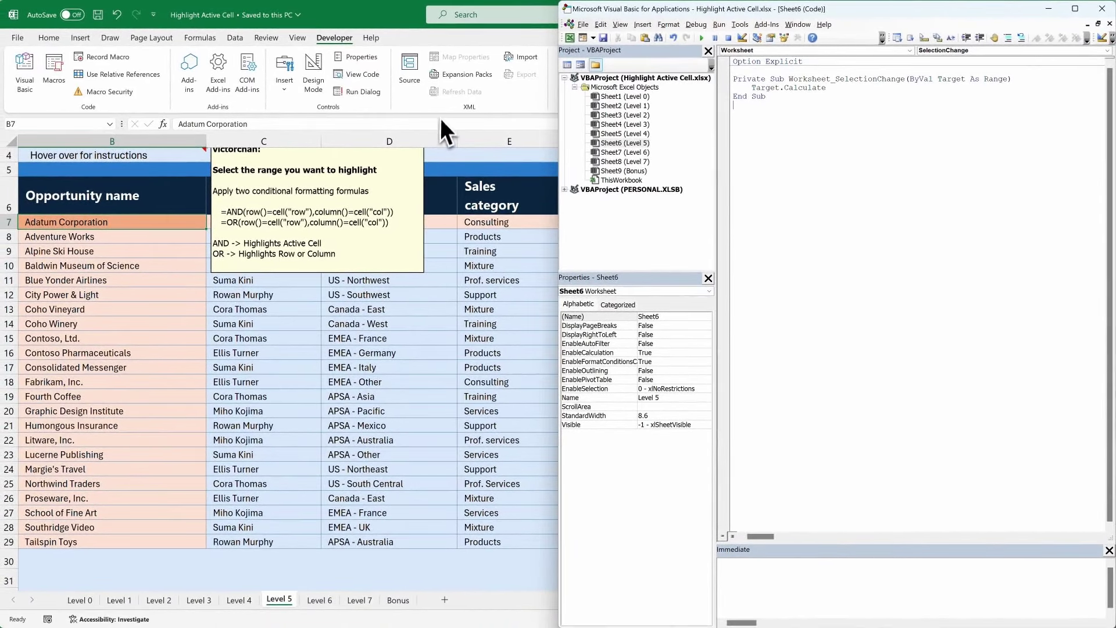
# Return to the Excel workbook and test the Level 5 cell, row and column highlight by selecting E12, F18 and G12.
pyautogui.click(448, 143)
pyautogui.click(504, 294)
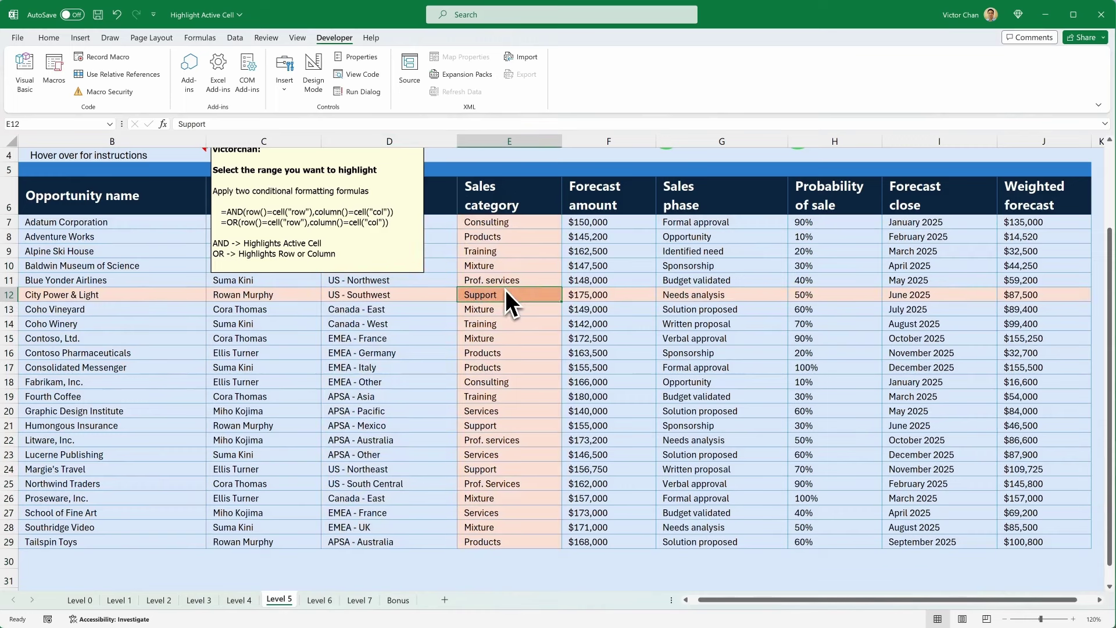
pyautogui.click(385, 337)
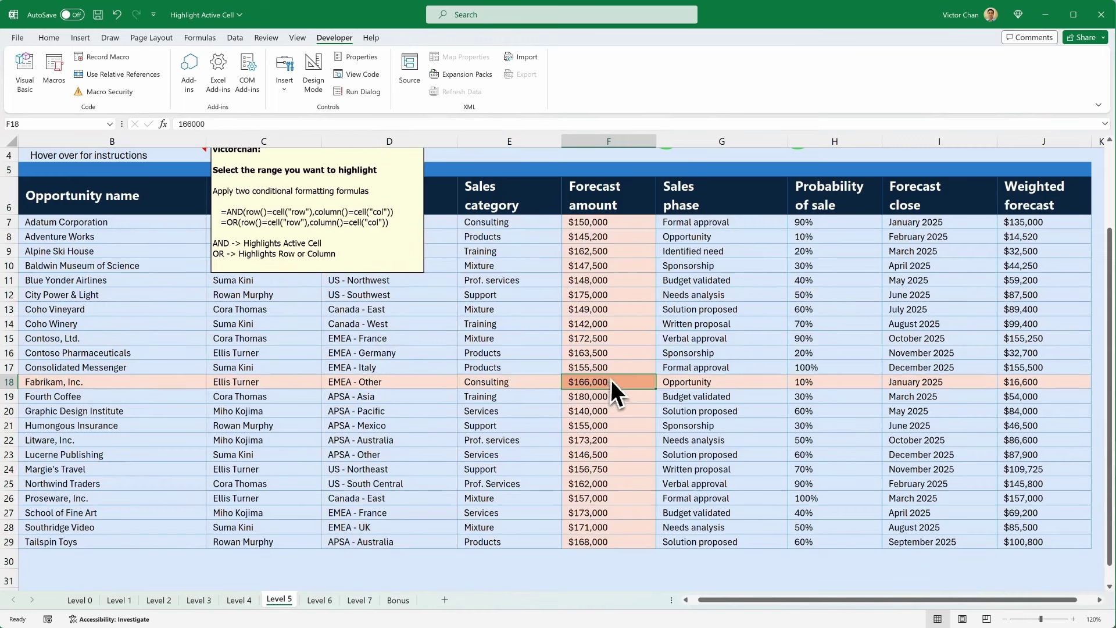
pyautogui.click(724, 295)
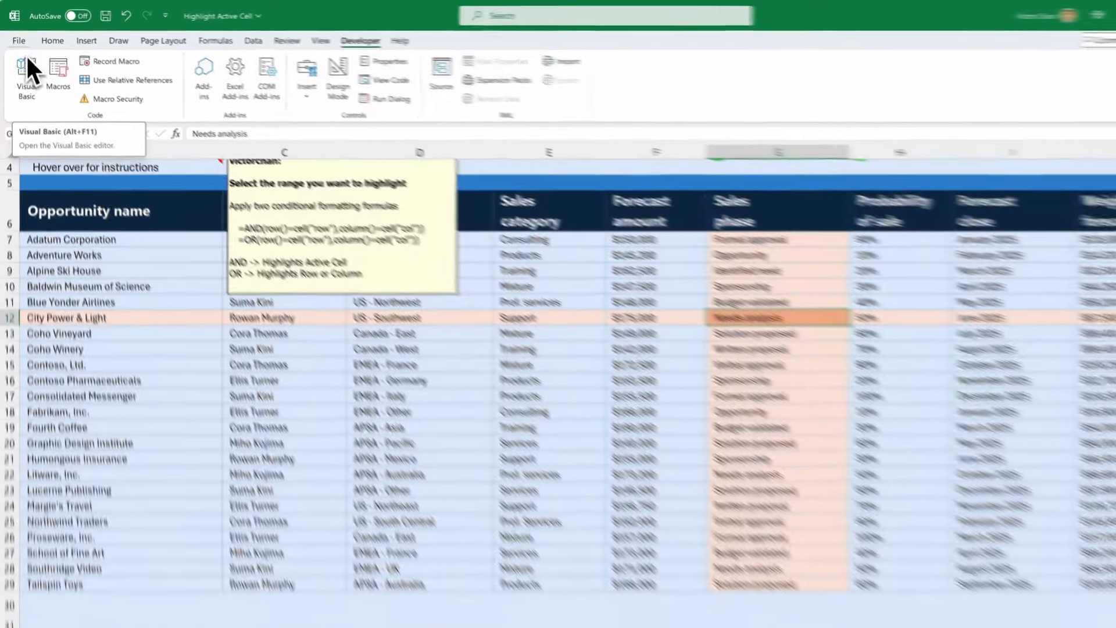
# Save the workbook as Highlight Active Cell in the Excel Macro-Enabled Workbook (*.xlsm) format in the Current Video folder.
pyautogui.click(17, 37)
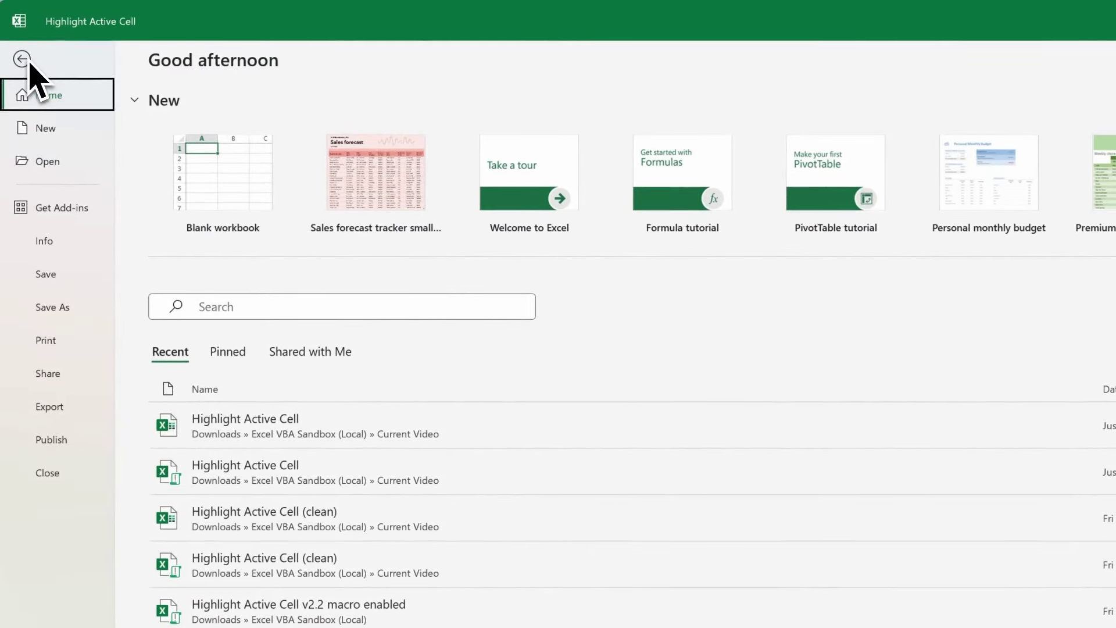
pyautogui.click(66, 310)
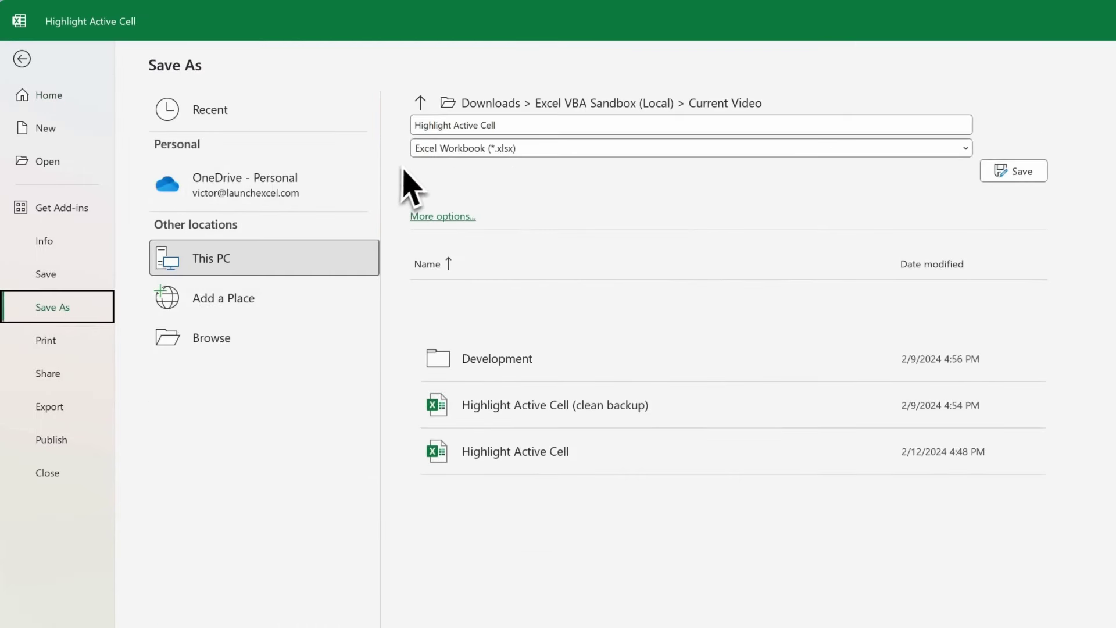
pyautogui.click(538, 150)
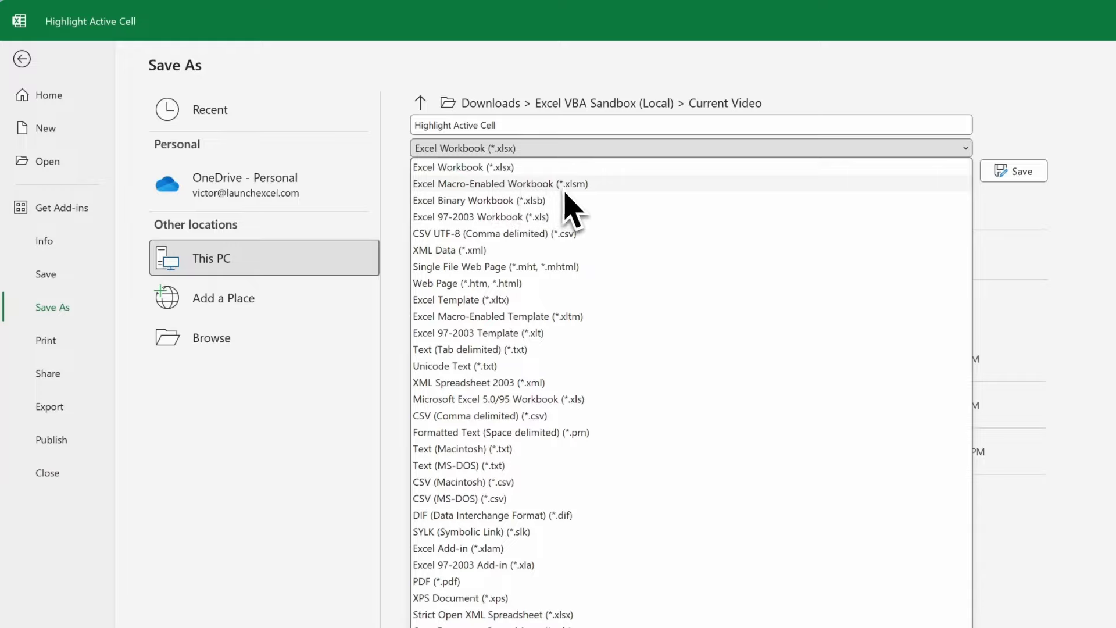
pyautogui.click(595, 185)
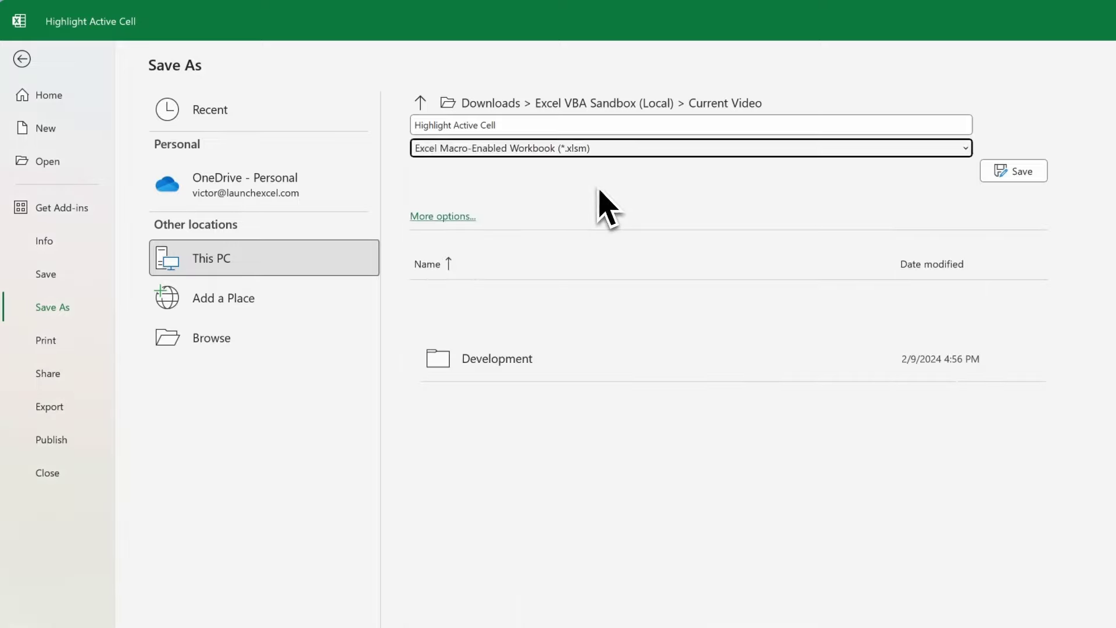
pyautogui.click(1012, 173)
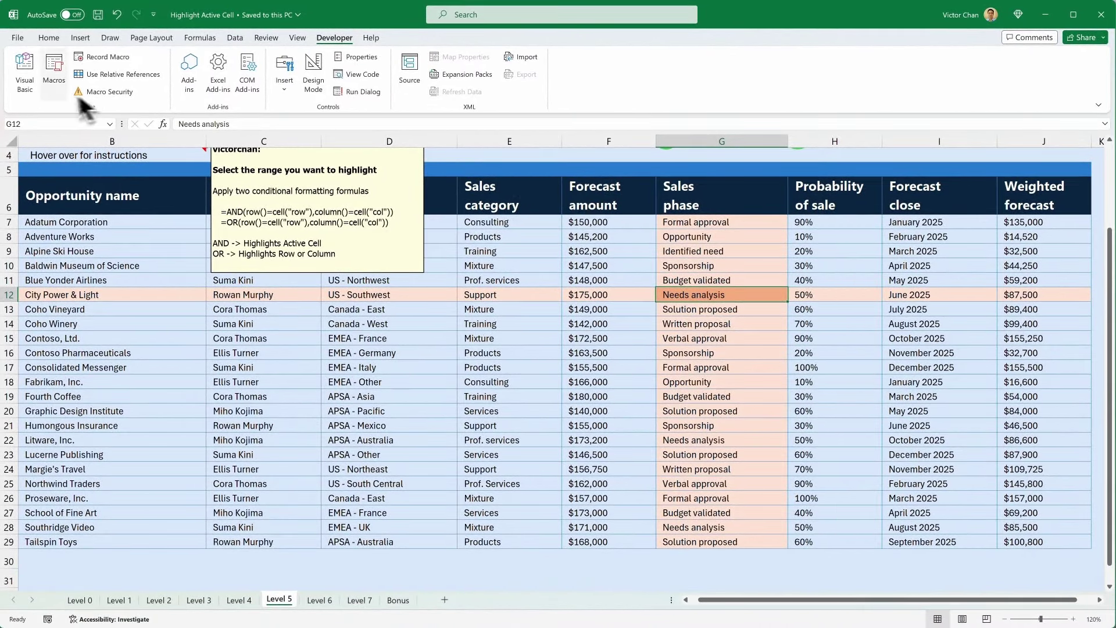
# Review the Sheet6 (Level 5) code in the Visual Basic editor and return to the Excel workbook.
pyautogui.click(32, 88)
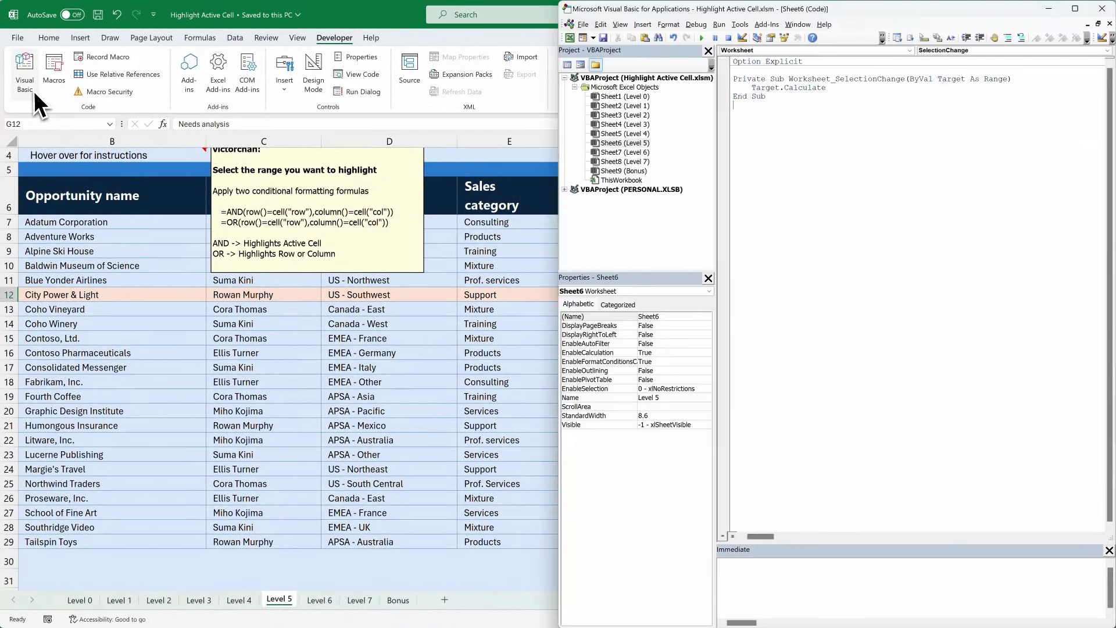
pyautogui.click(662, 143)
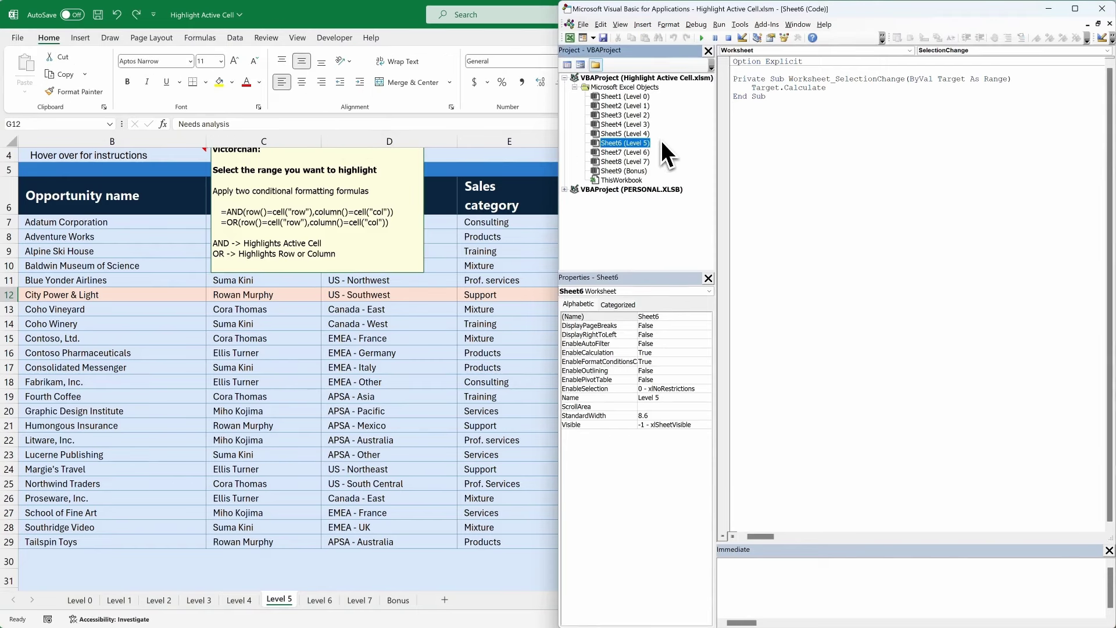
pyautogui.click(545, 93)
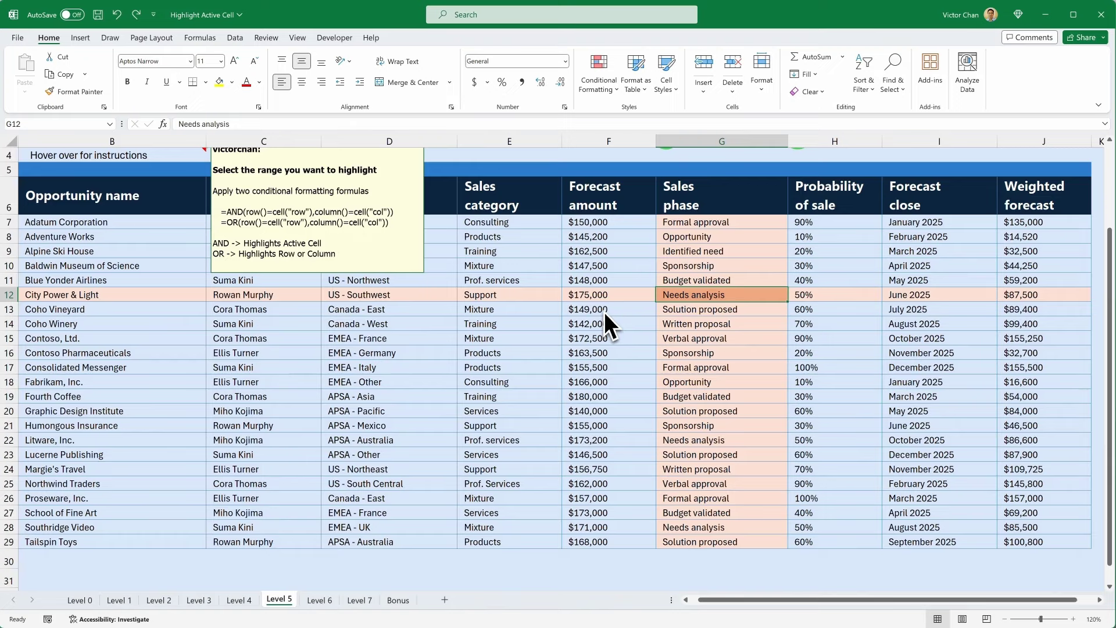
# Clear the conditional formatting rules from the entire Level 5 sheet.
pyautogui.click(553, 93)
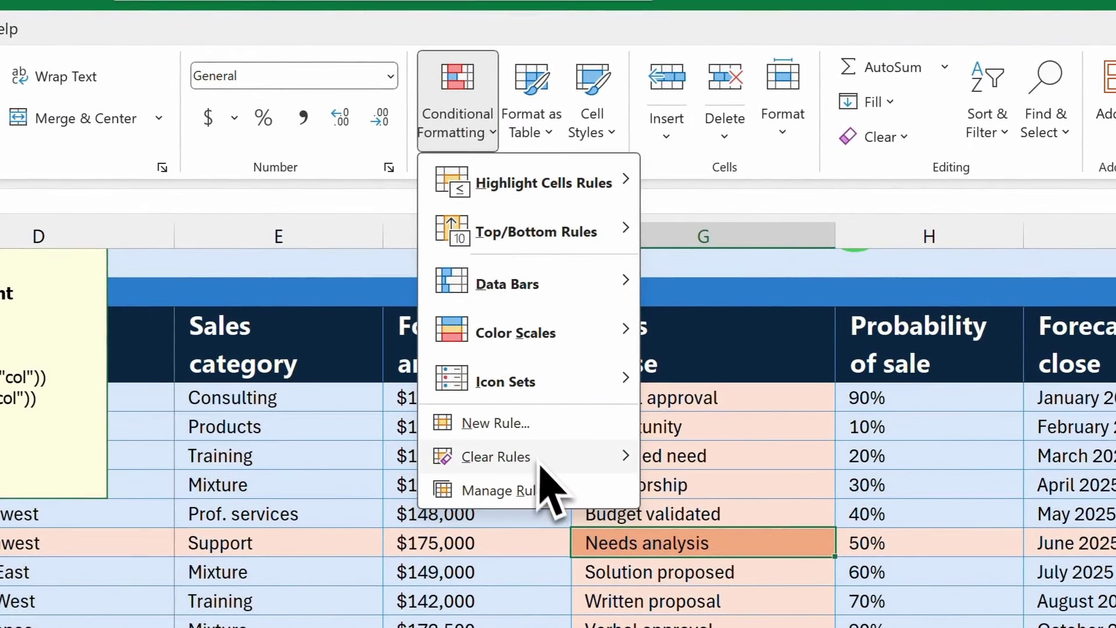
pyautogui.moveTo(543, 465)
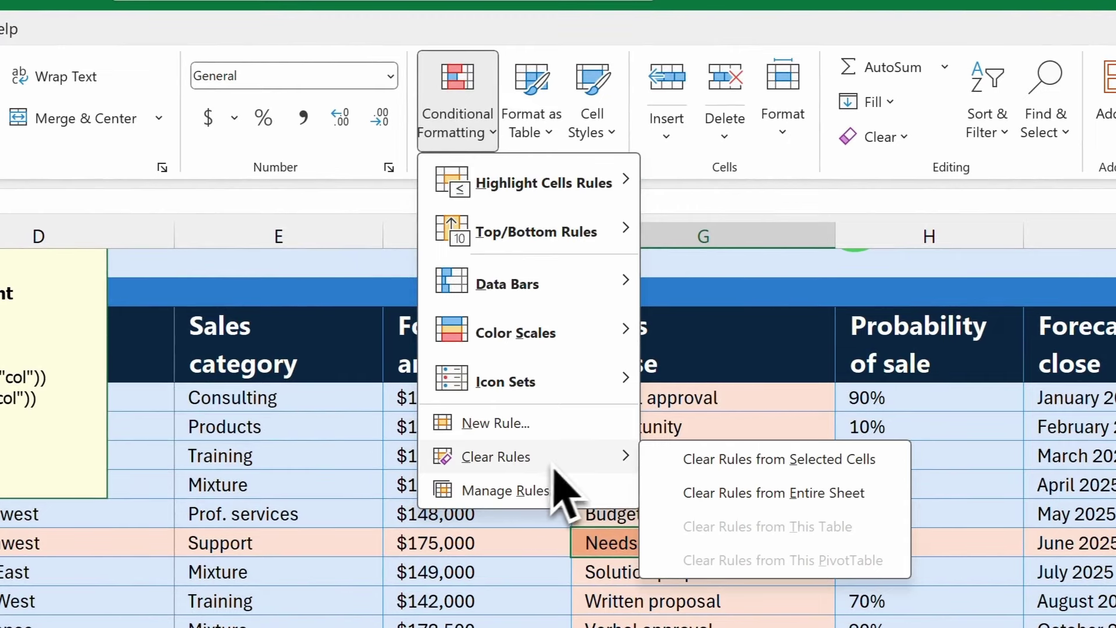
pyautogui.click(667, 494)
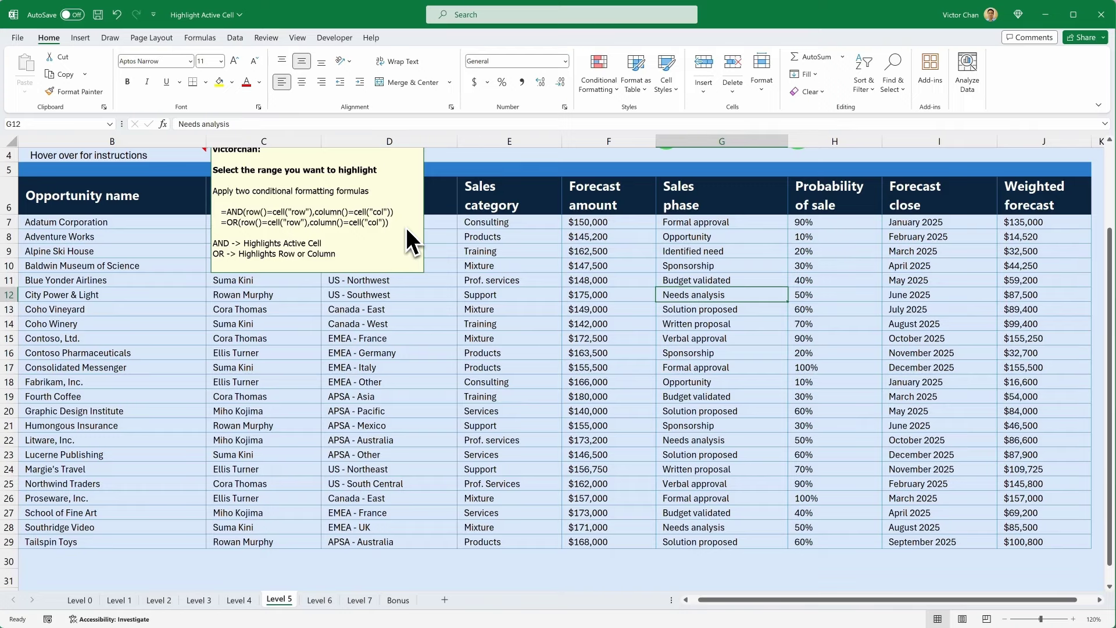
# On the Level 6 sheet, enter the label Highlight Switch in cell E2 and move on to F2.
pyautogui.hotkey('ctrl', 'pagedown')
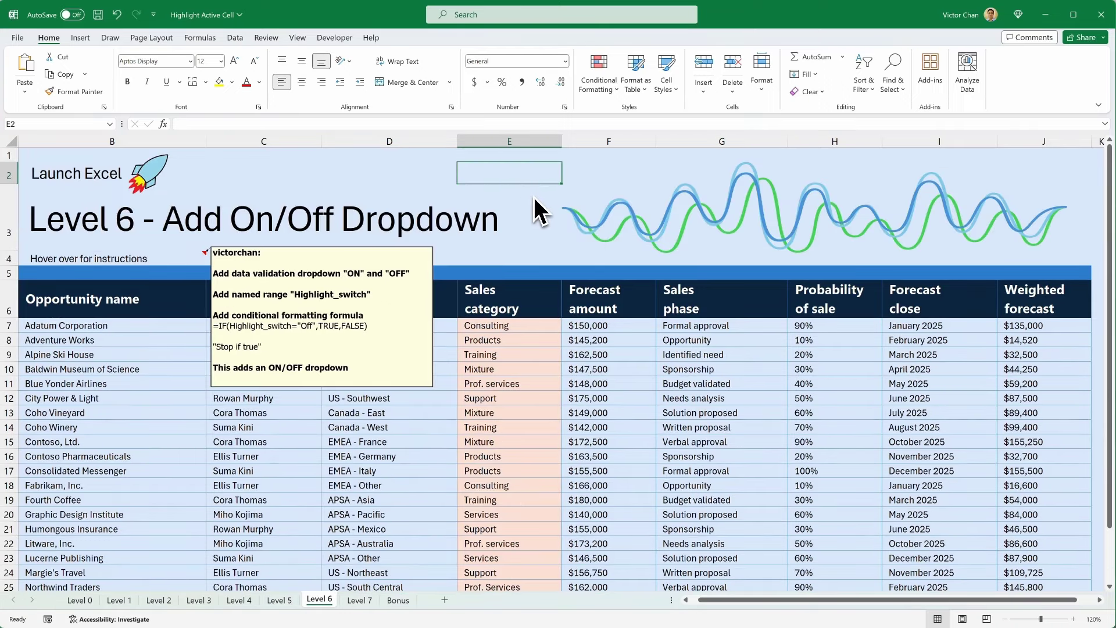
pyautogui.write('Highlight Sw')
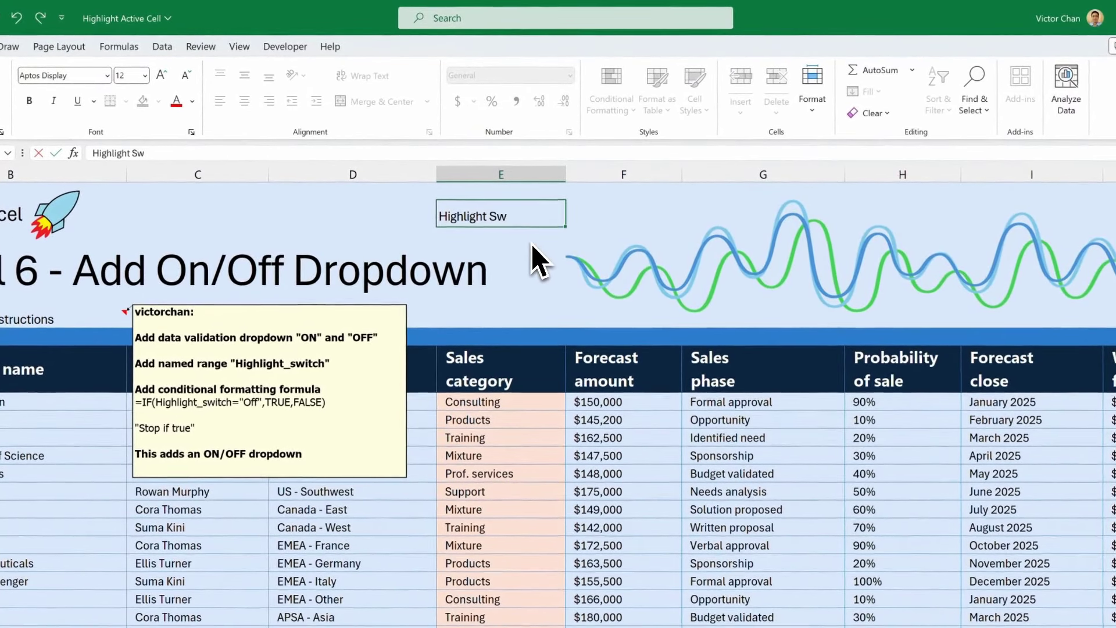
pyautogui.write('itch')
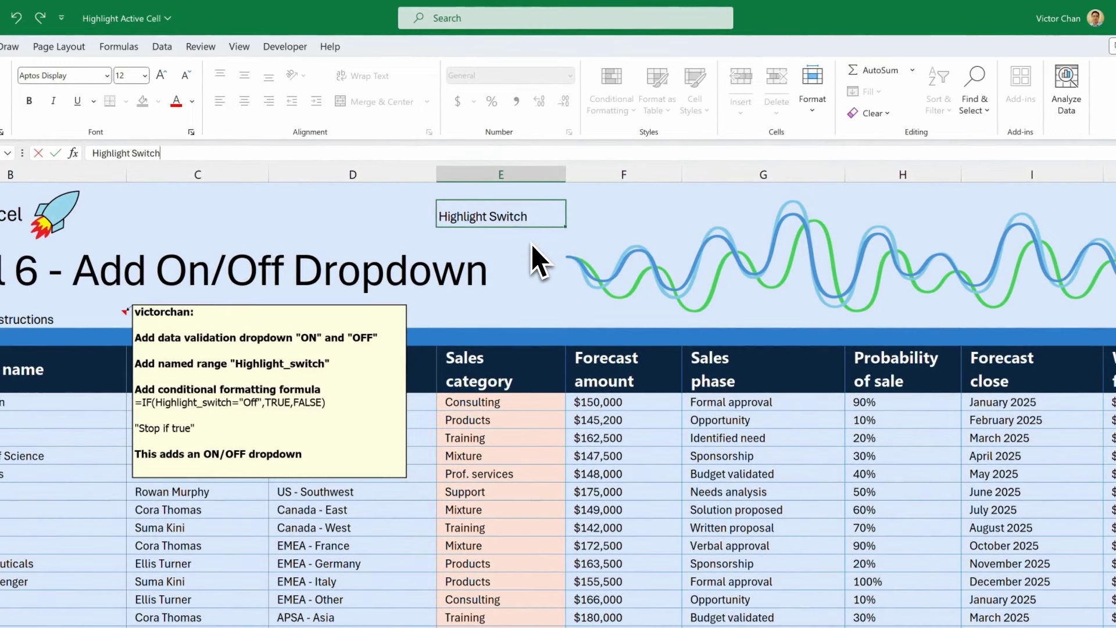
pyautogui.press('Tab')
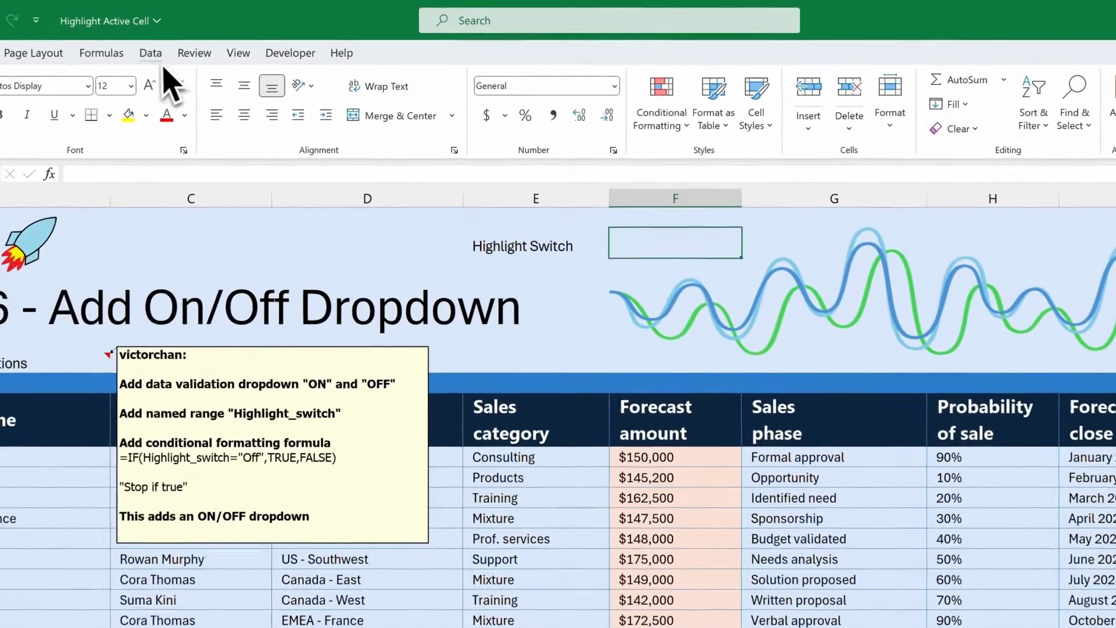
# Add a list data validation dropdown with the source On, Off to cell F2 and choose Off.
pyautogui.click(150, 53)
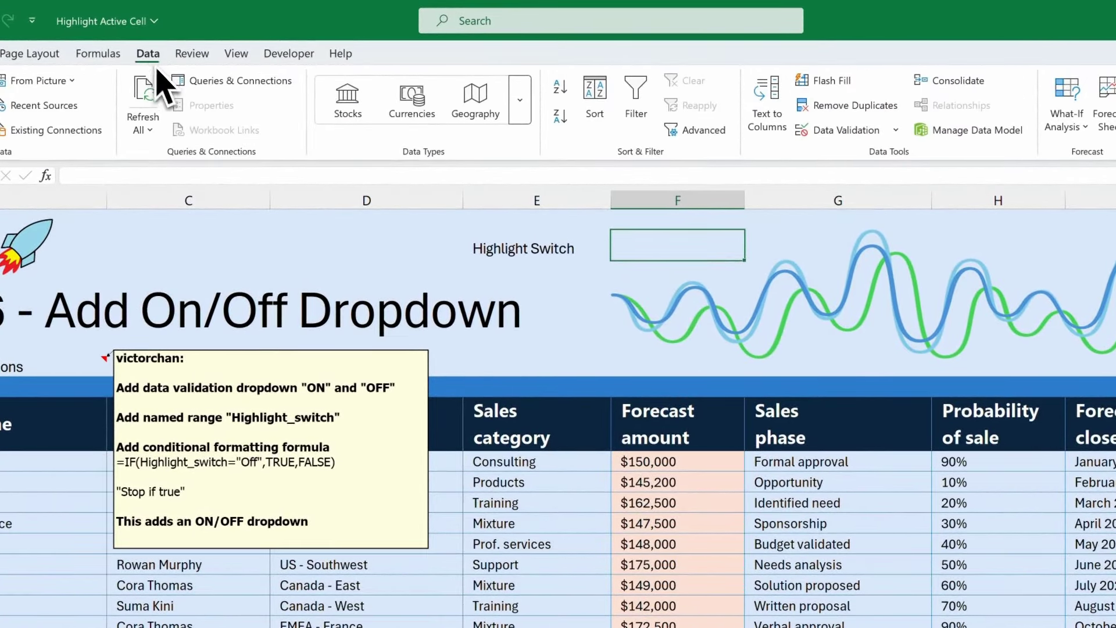
pyautogui.click(821, 133)
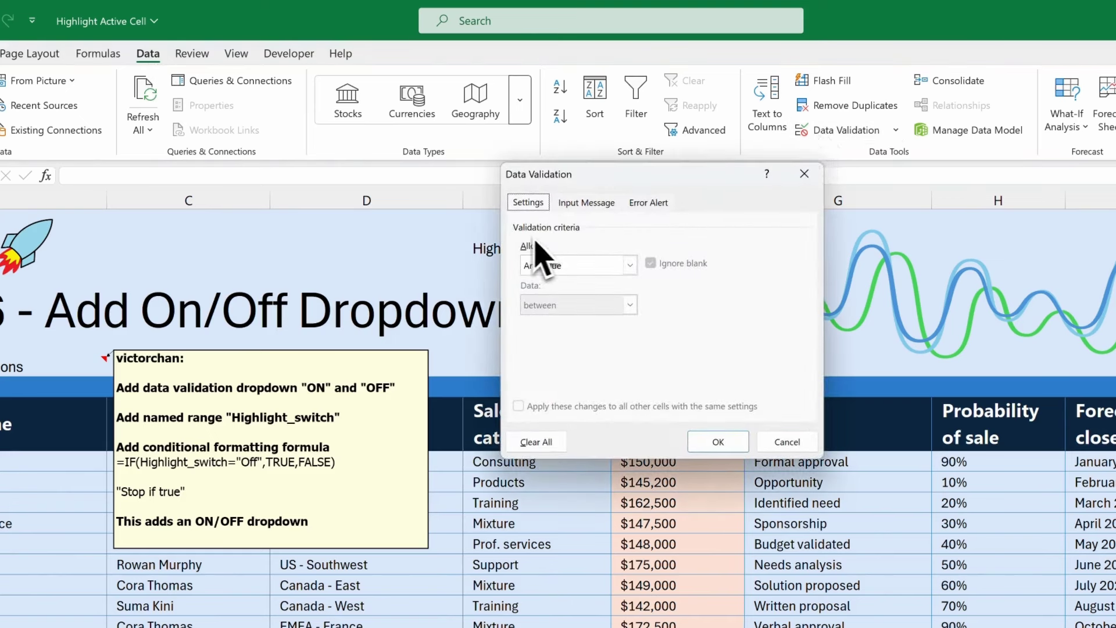
pyautogui.click(633, 266)
pyautogui.click(604, 317)
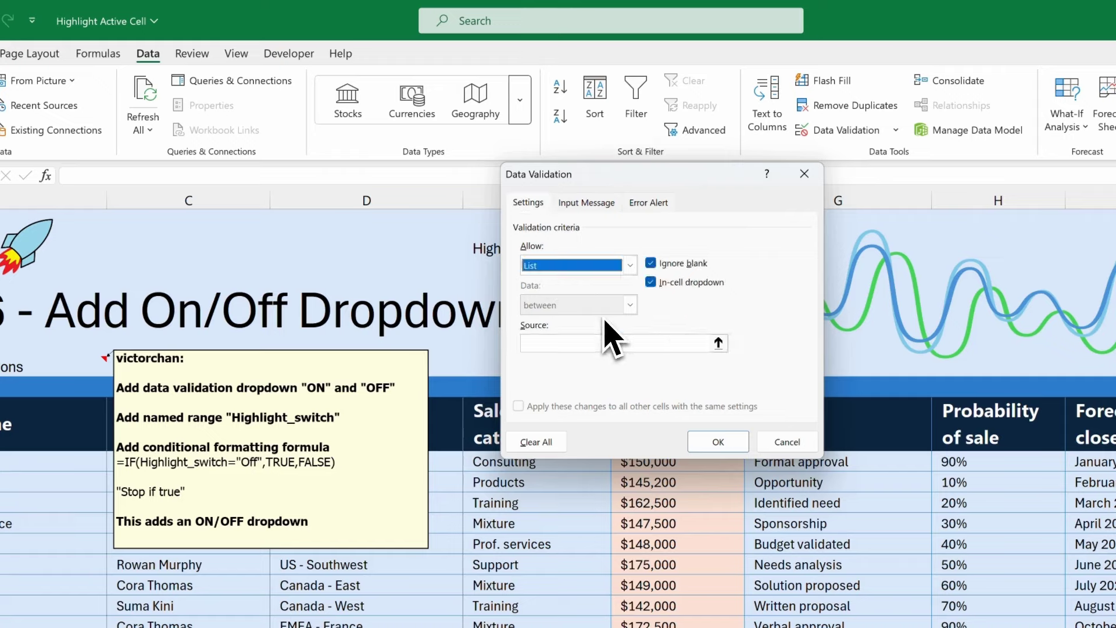
pyautogui.click(576, 343)
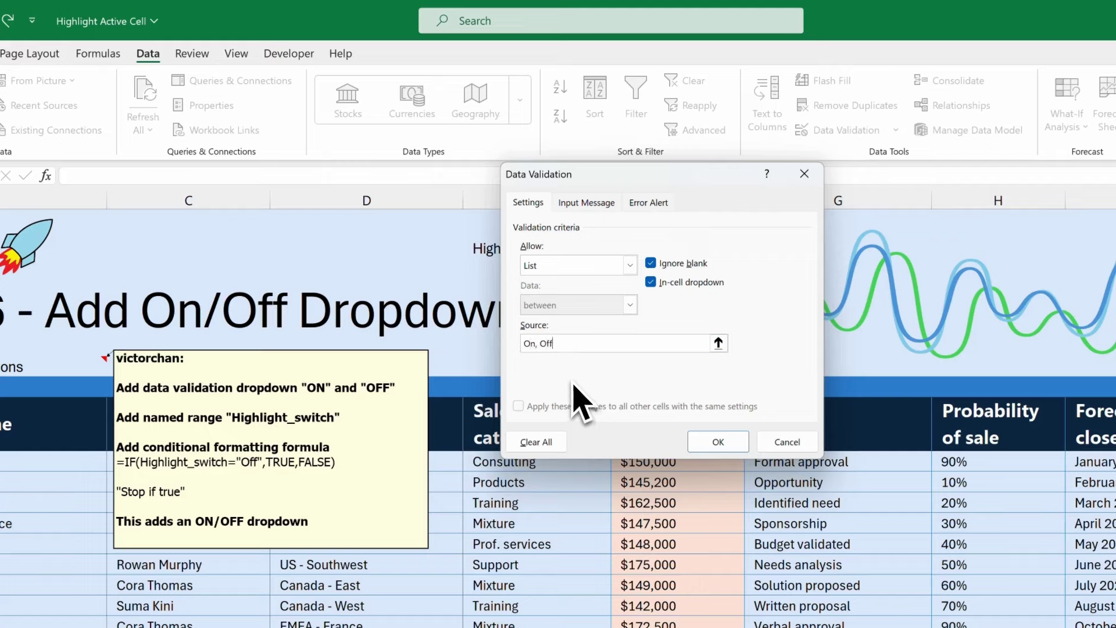
pyautogui.click(721, 443)
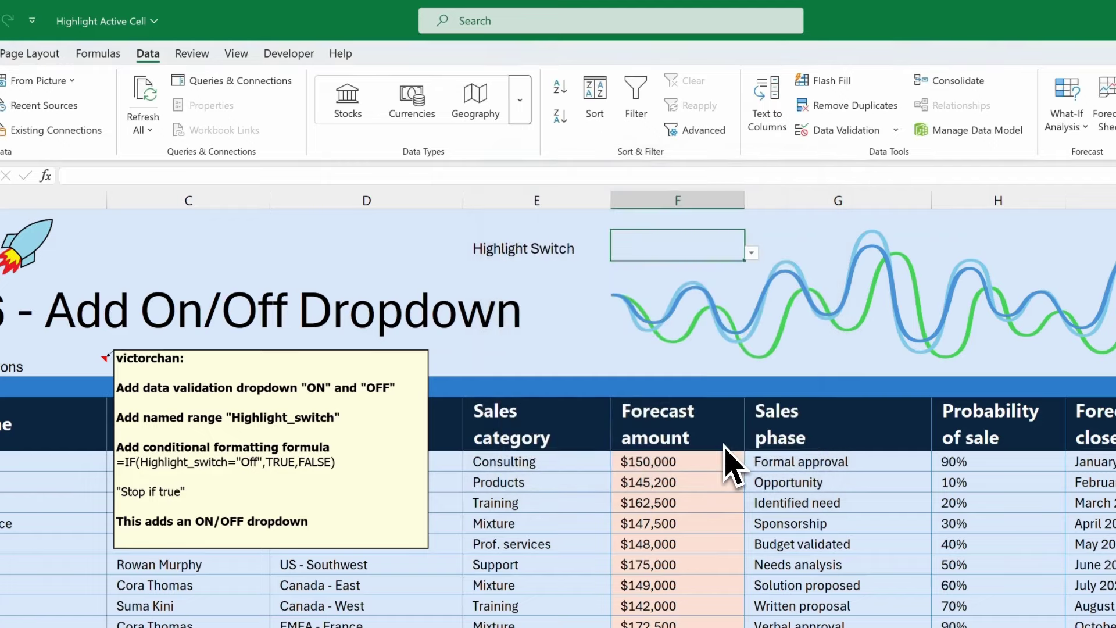
pyautogui.click(751, 253)
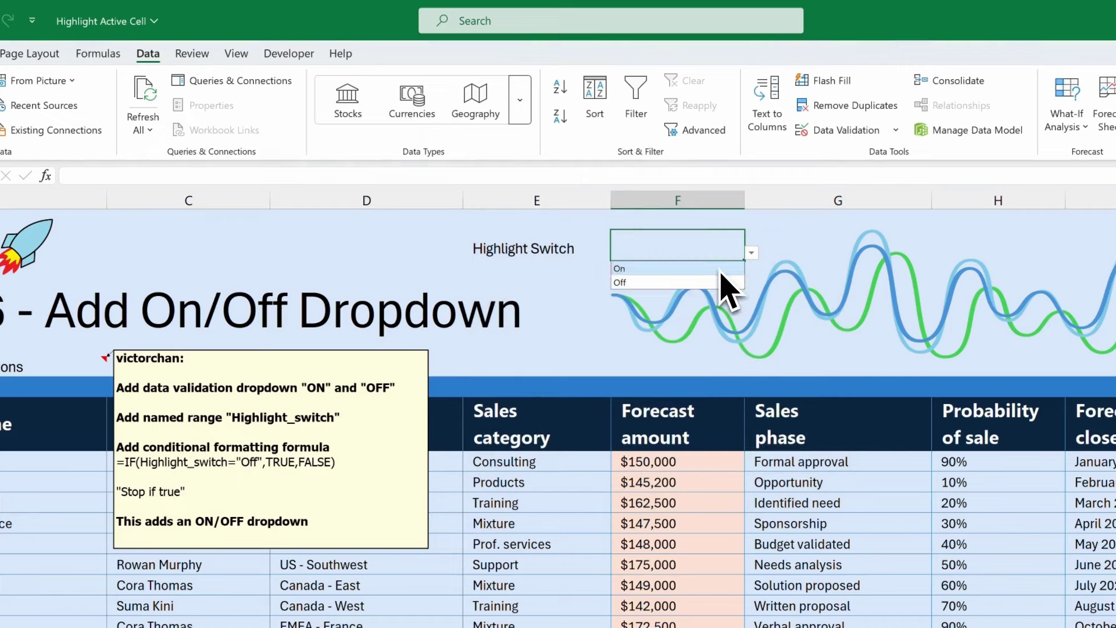
pyautogui.click(687, 283)
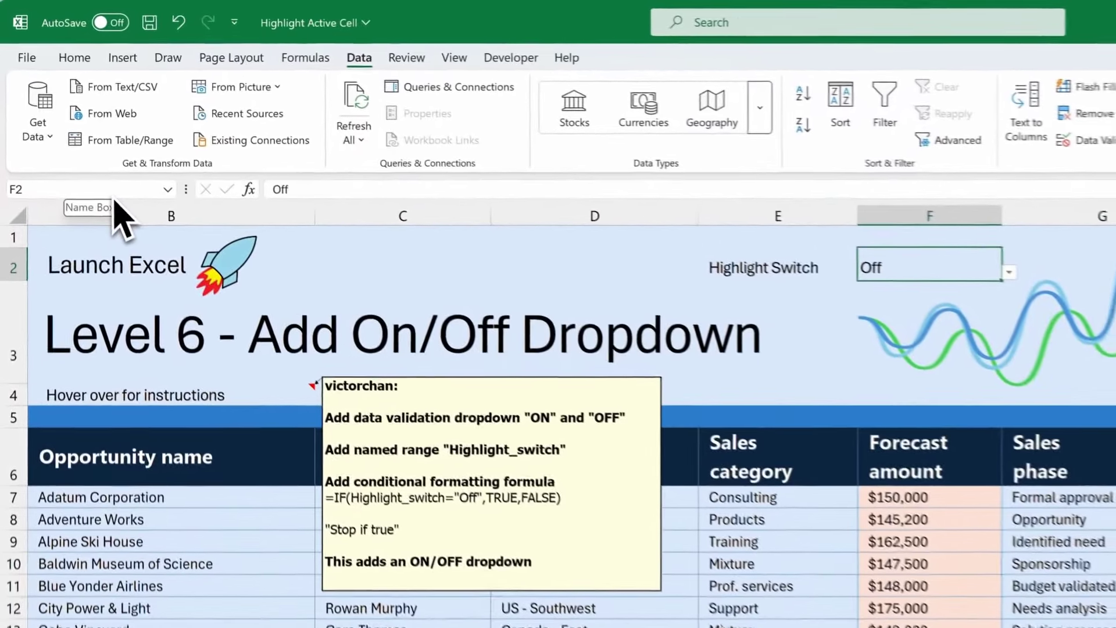
# Assign the range name Highlight_switch to cell F2.
pyautogui.click(85, 195)
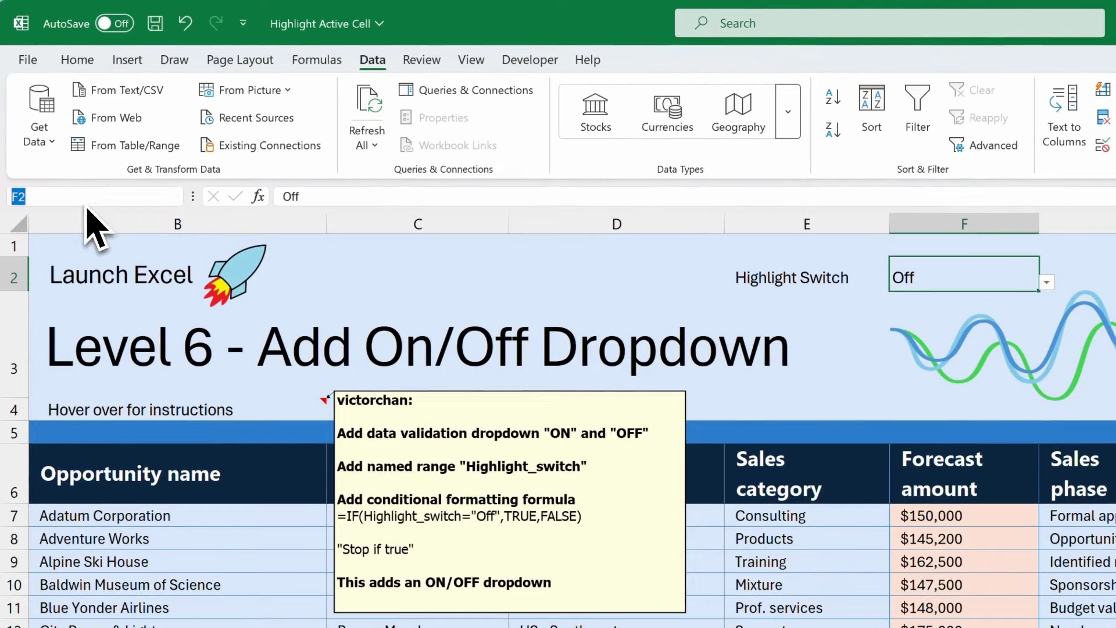
pyautogui.write('Highlight_switch')
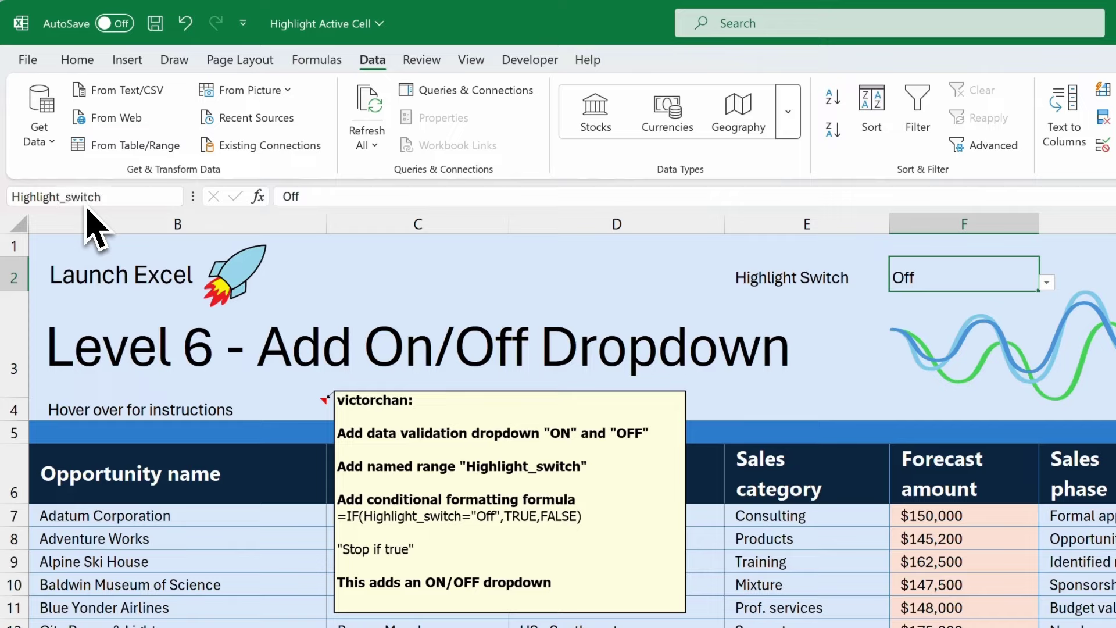
pyautogui.press('Return')
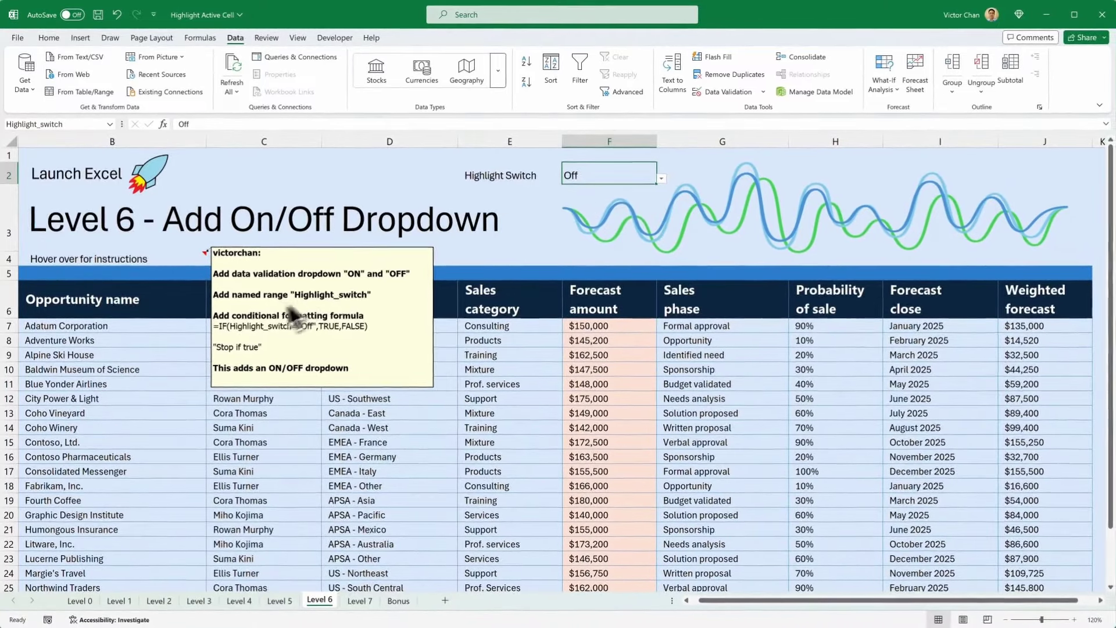
# Create a conditional formatting rule for table data B7:J29 using the formula =if(highlight_switch="Off",true,false), with no format set.
pyautogui.click(147, 327)
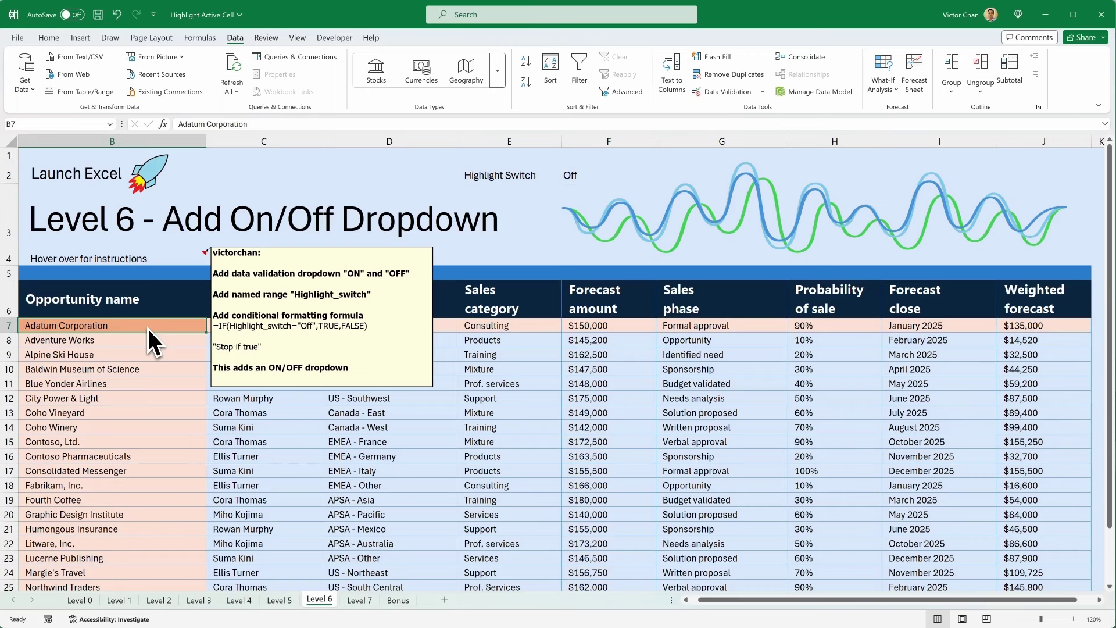
pyautogui.hotkey('ctrl', 'shift')
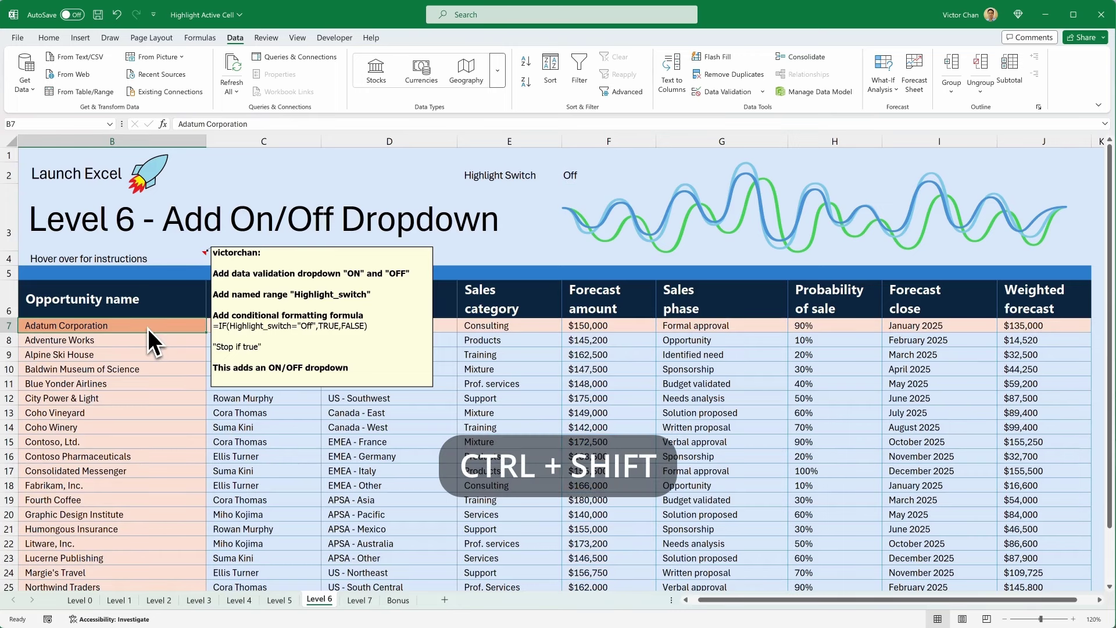
pyautogui.hotkey('ctrl', 'shift', 'Right')
pyautogui.hotkey('ctrl', 'shift', 'Down')
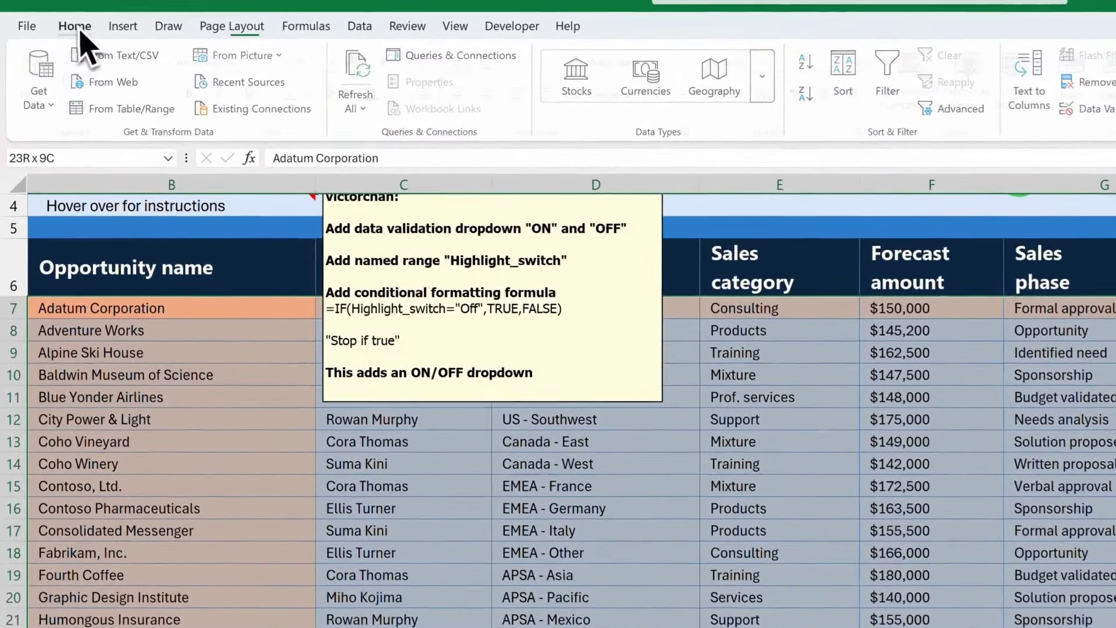
pyautogui.click(70, 28)
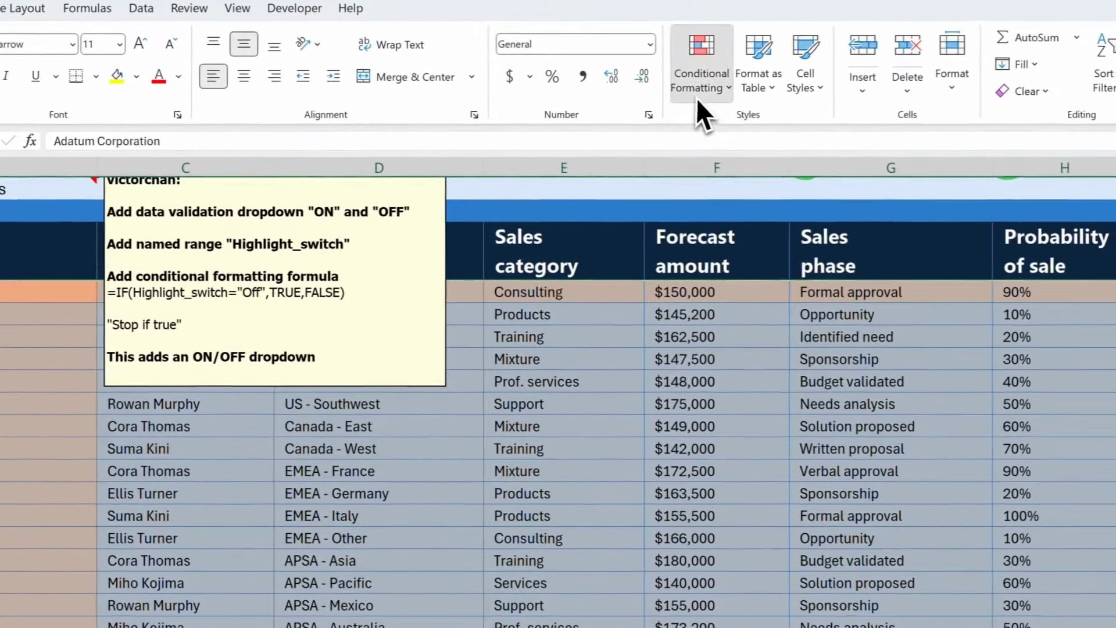
pyautogui.click(766, 93)
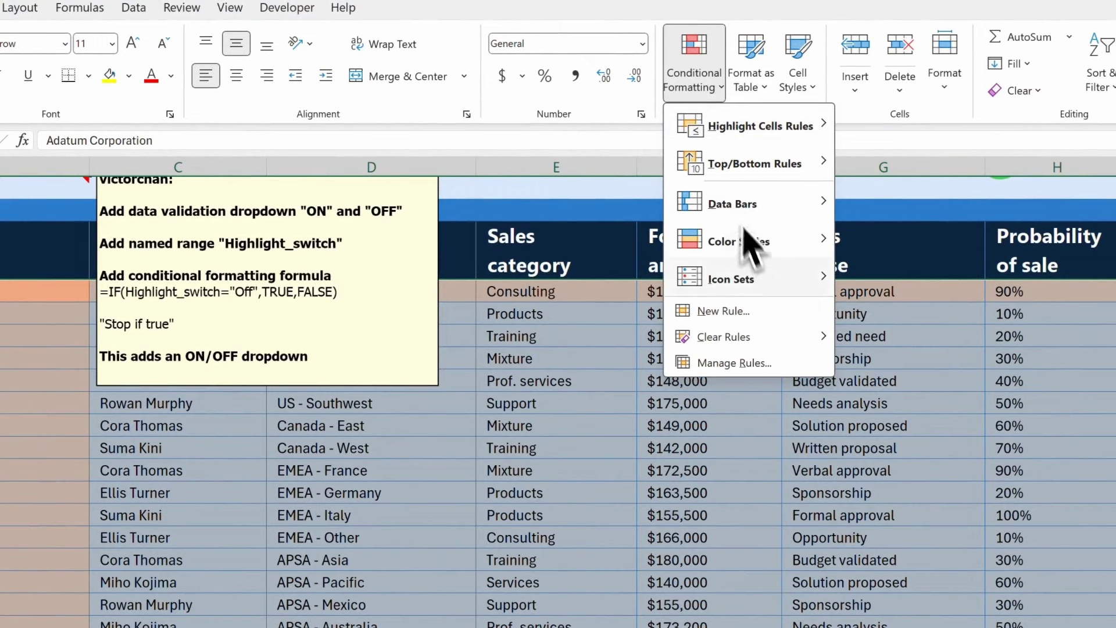
pyautogui.click(758, 314)
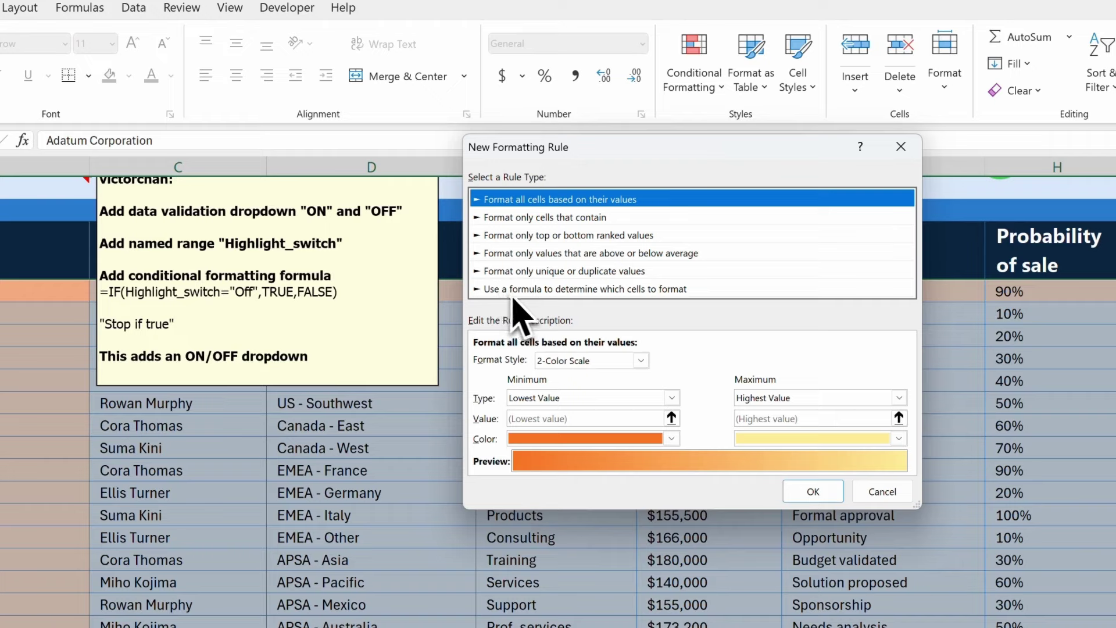
pyautogui.click(618, 290)
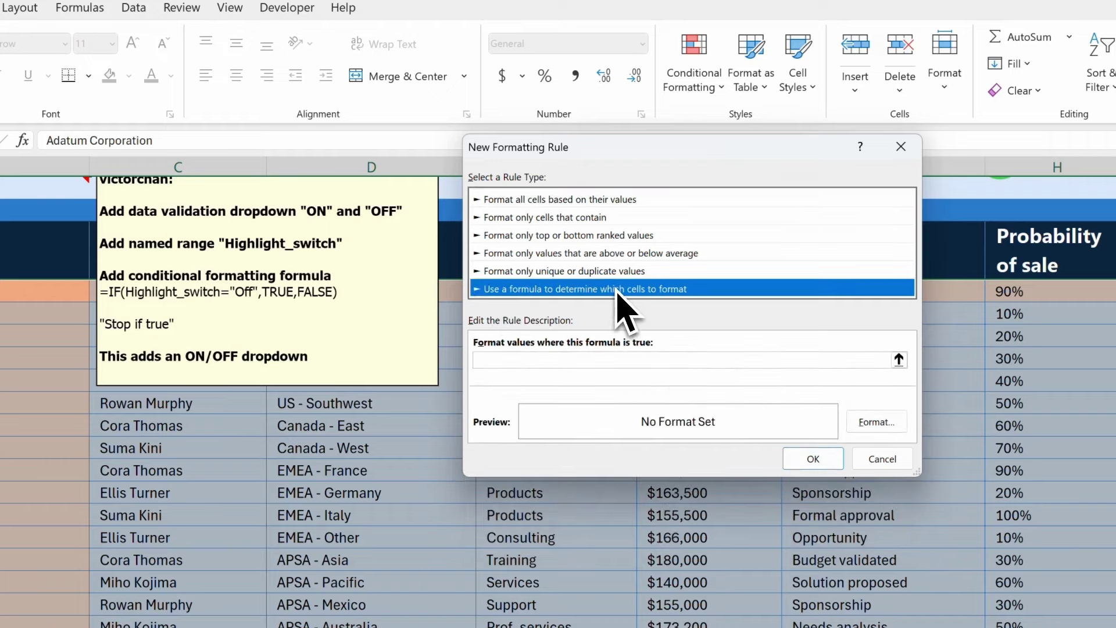
pyautogui.click(530, 360)
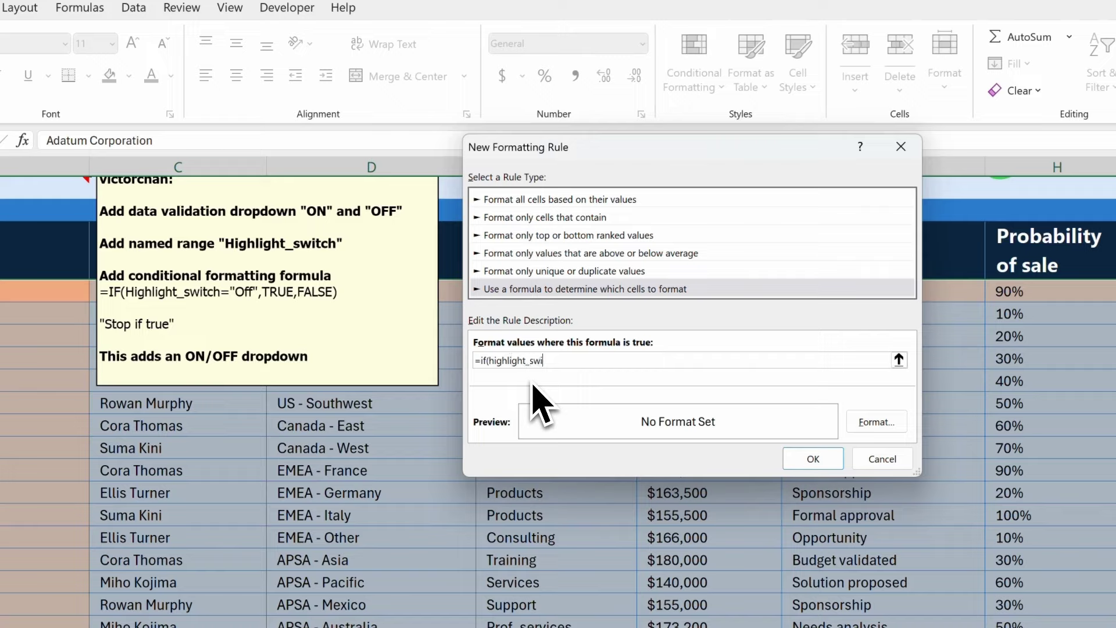
pyautogui.write('"Off",true,false')
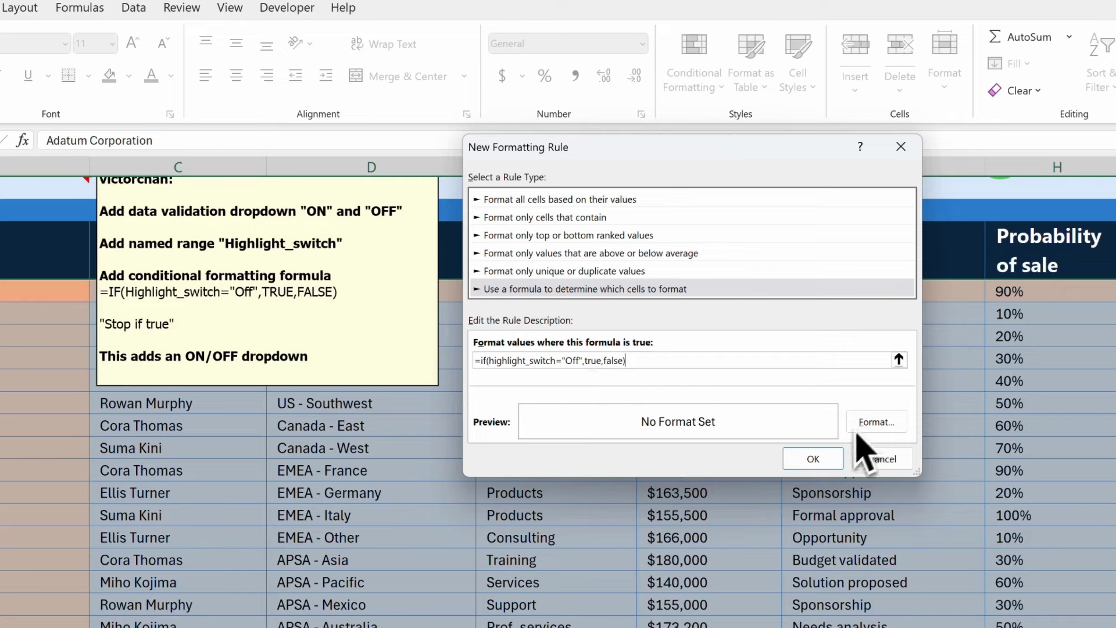
pyautogui.click(831, 459)
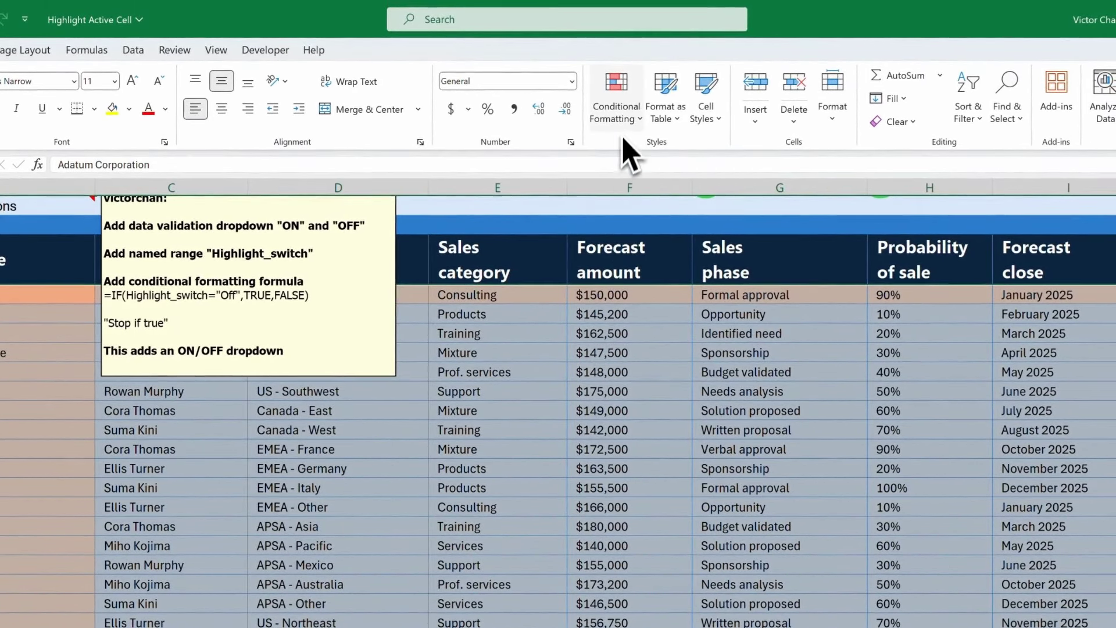
# Enable Stop If True for the Highlight_switch rule in the Conditional Formatting Rules Manager and apply it.
pyautogui.click(623, 125)
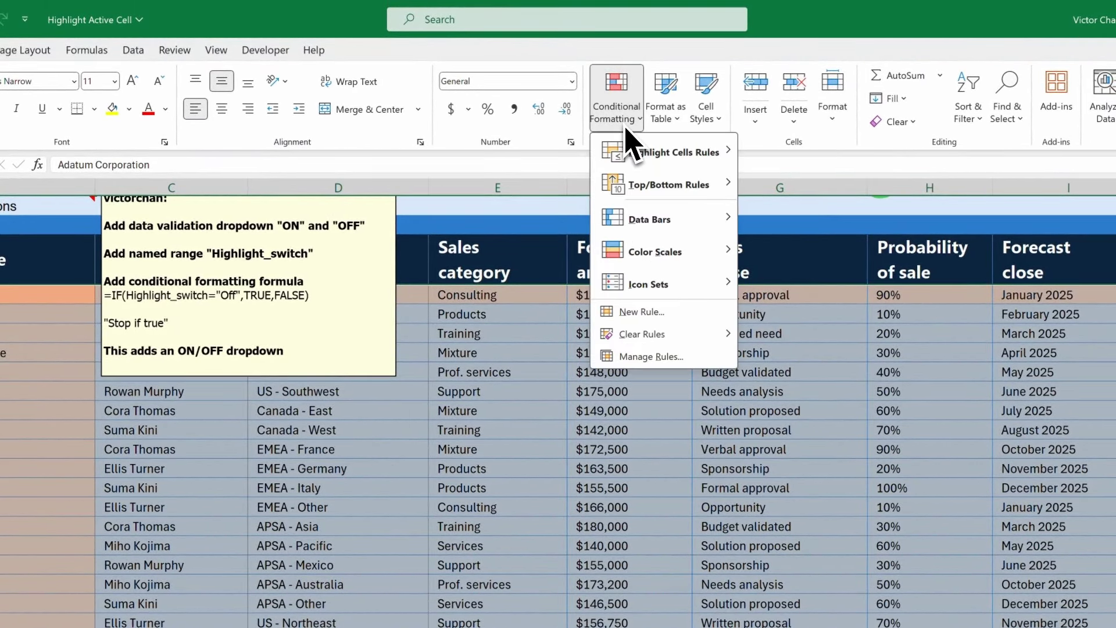
pyautogui.click(685, 357)
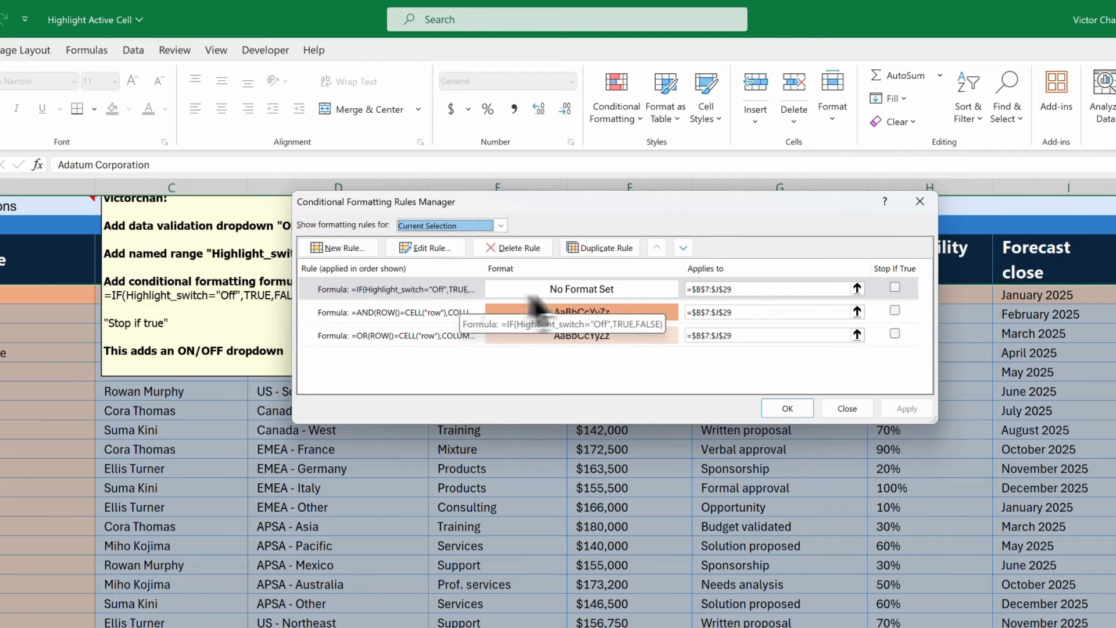
pyautogui.click(895, 288)
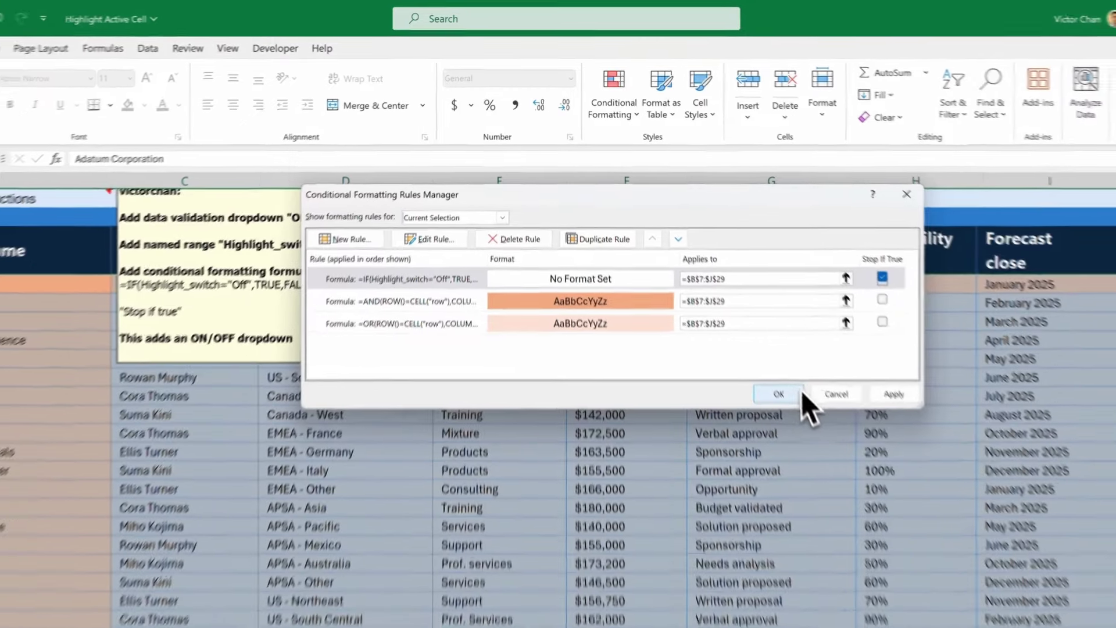
pyautogui.click(787, 408)
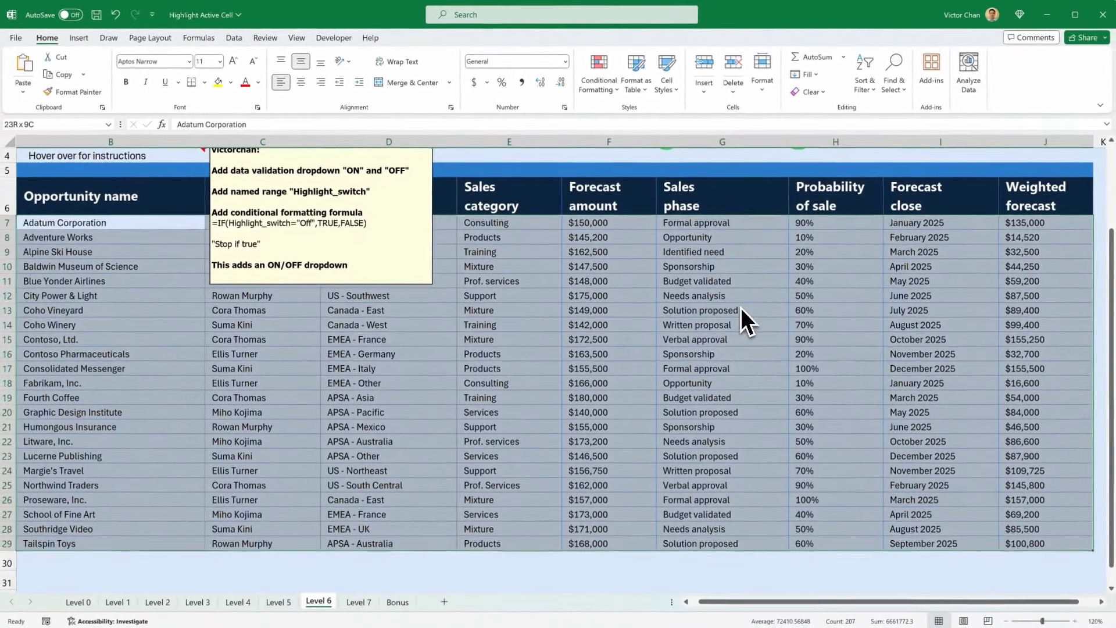
# Check the highlighting with the switch off by selecting cells E8, F9 and E12 in the table.
pyautogui.scroll(1, 515, 252)
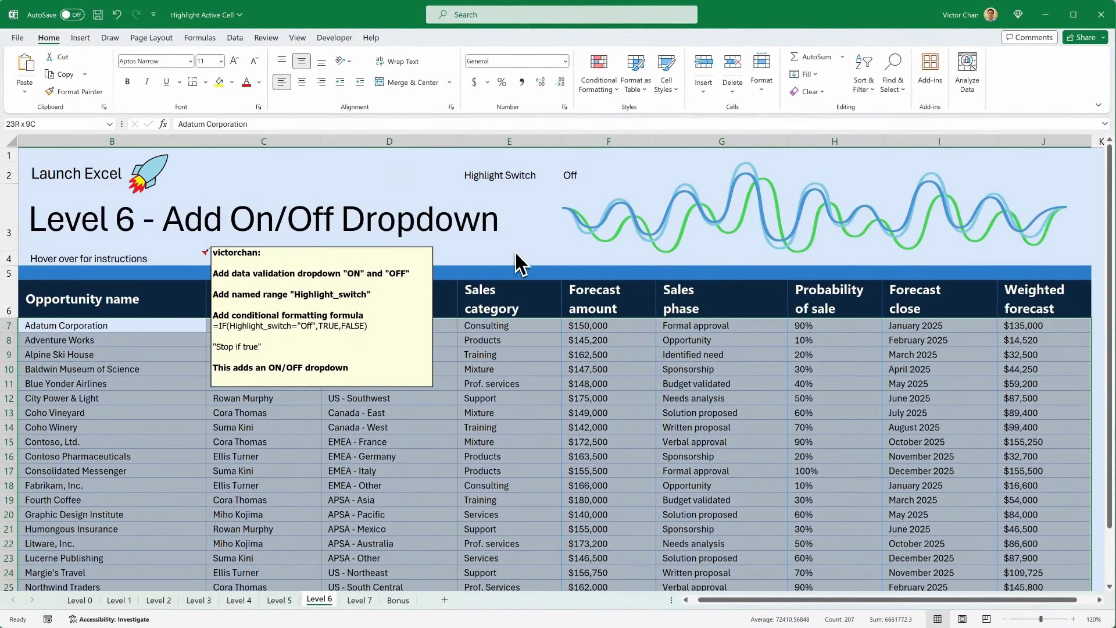
pyautogui.click(538, 344)
pyautogui.click(588, 356)
pyautogui.click(525, 397)
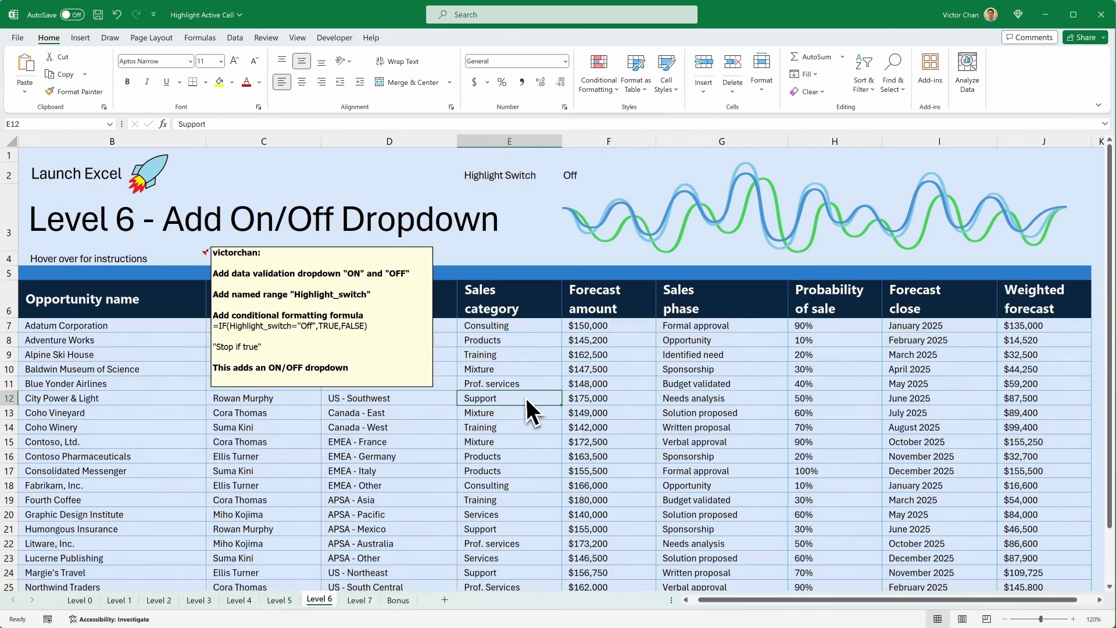
# Set the highlight switch in F2 to On and test the highlighting by selecting cells E11 and F14.
pyautogui.click(619, 171)
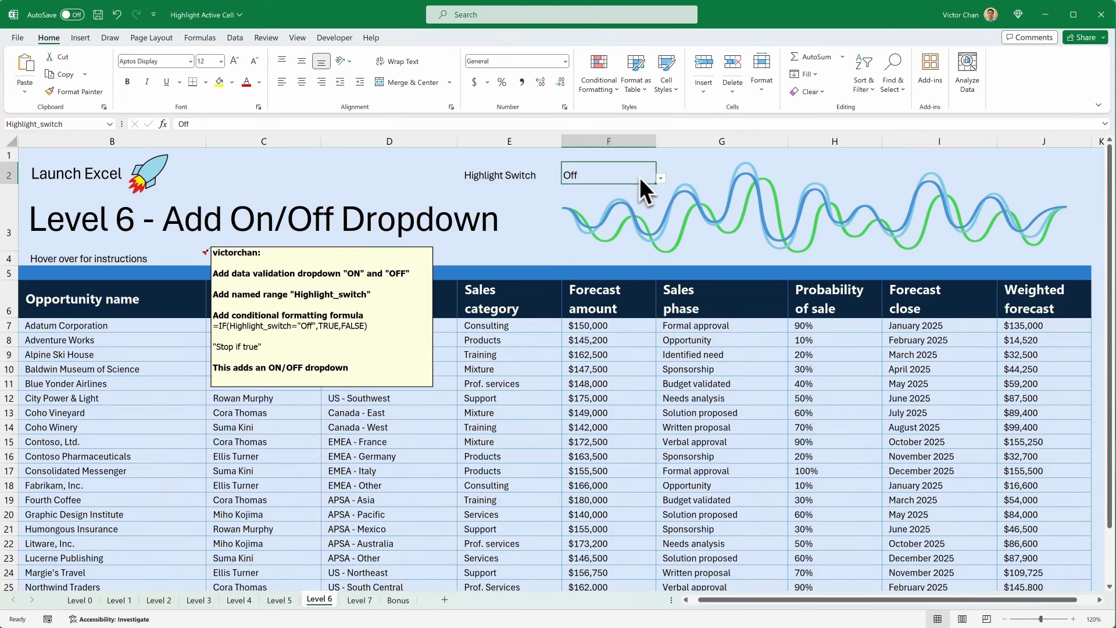
pyautogui.click(660, 178)
pyautogui.click(581, 188)
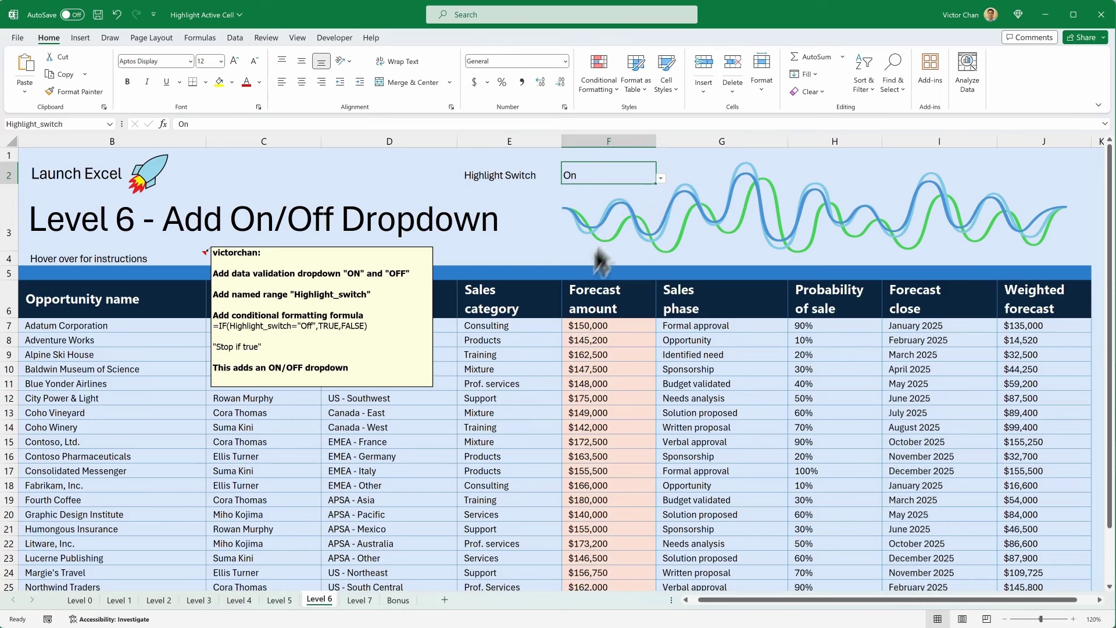
pyautogui.click(527, 383)
pyautogui.click(600, 426)
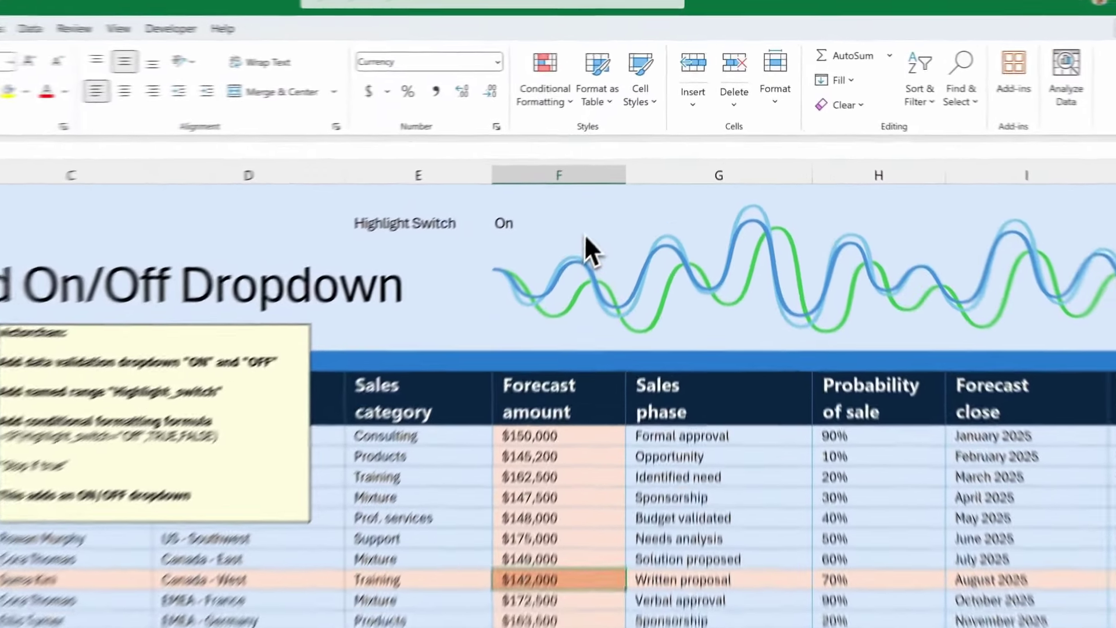
# Set the highlight switch in F2 back to Off.
pyautogui.click(616, 177)
pyautogui.click(660, 178)
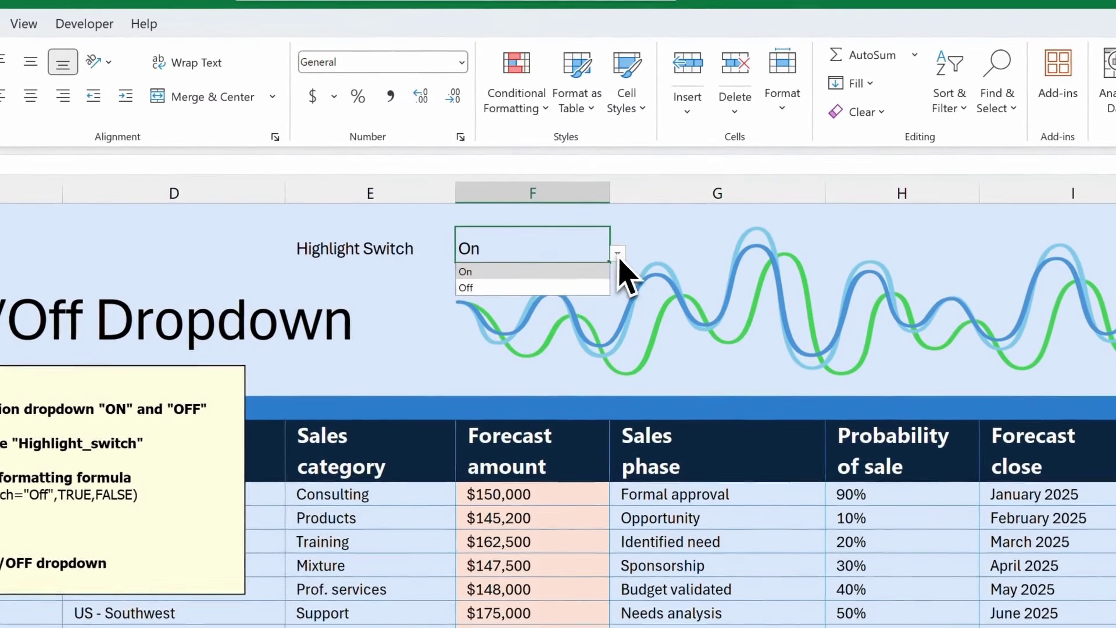
pyautogui.click(597, 288)
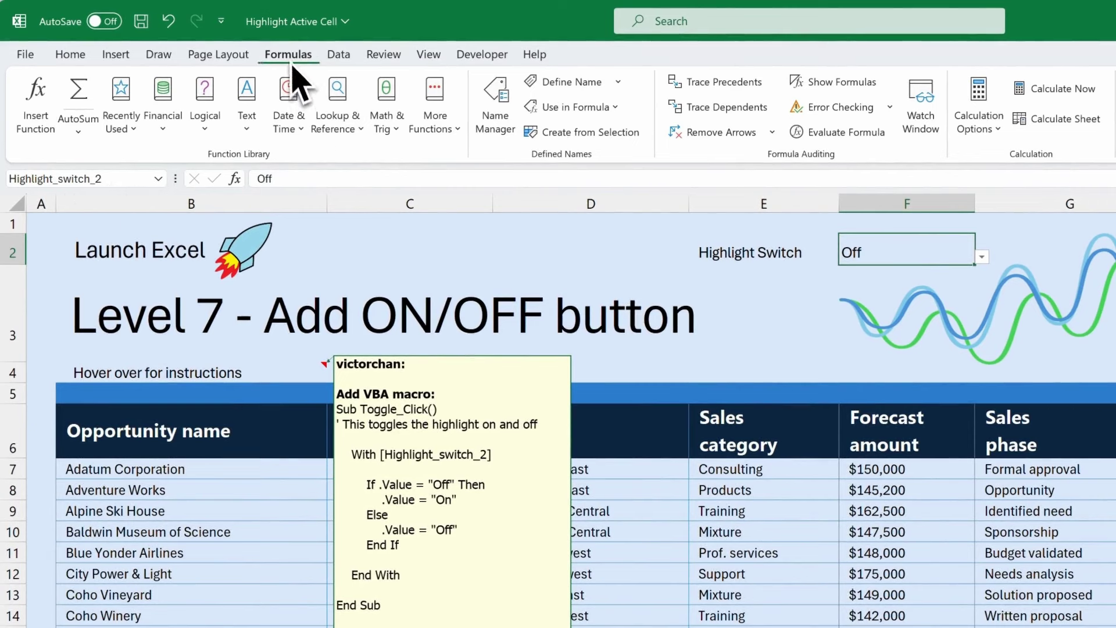
# Review the workbook's defined names in the Name Manager, and open the Visual Basic editor from the Level 7 sheet.
pyautogui.click(508, 135)
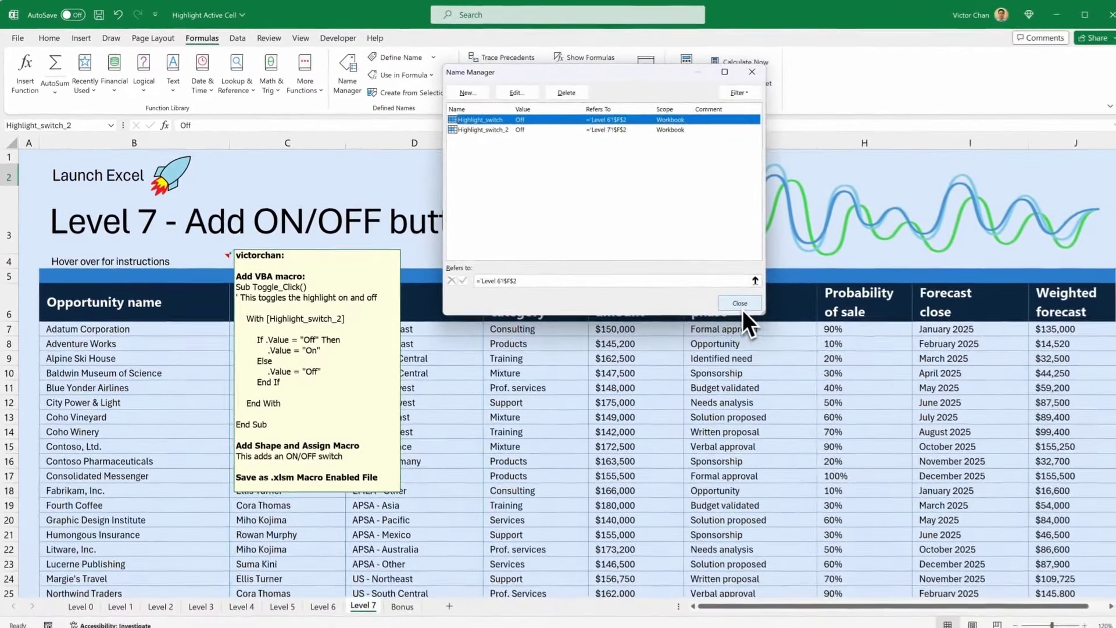
pyautogui.click(736, 304)
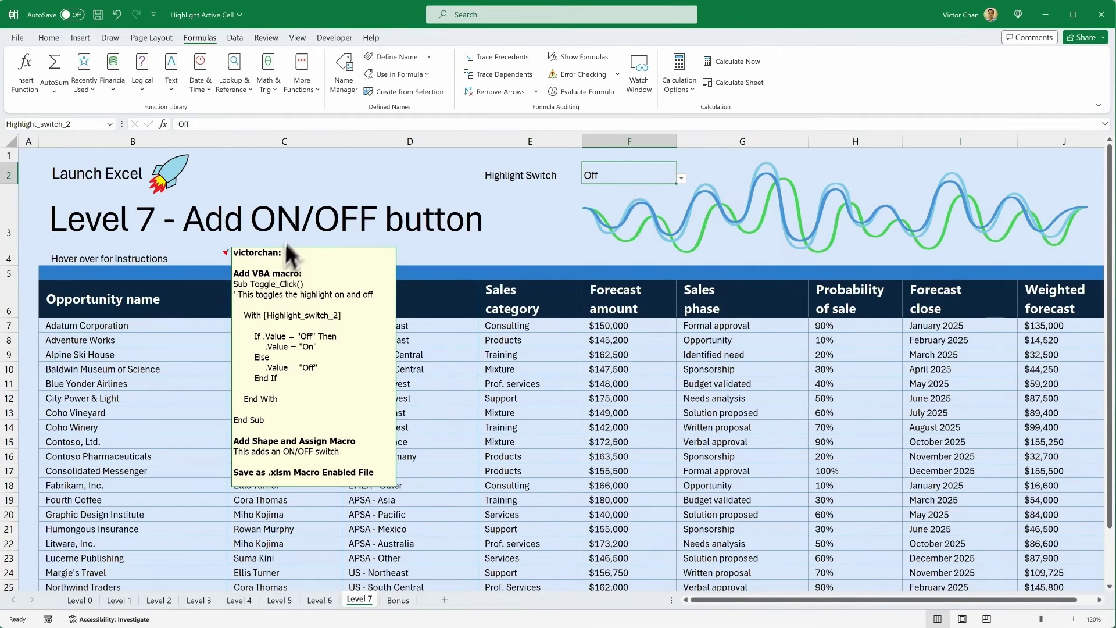
pyautogui.click(333, 38)
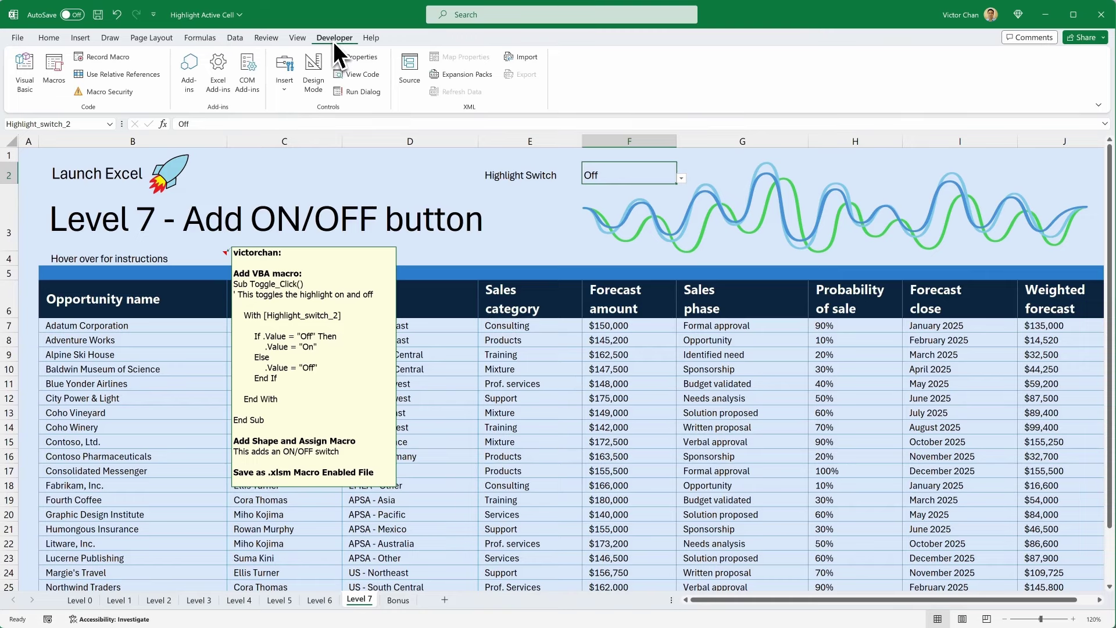
pyautogui.click(34, 93)
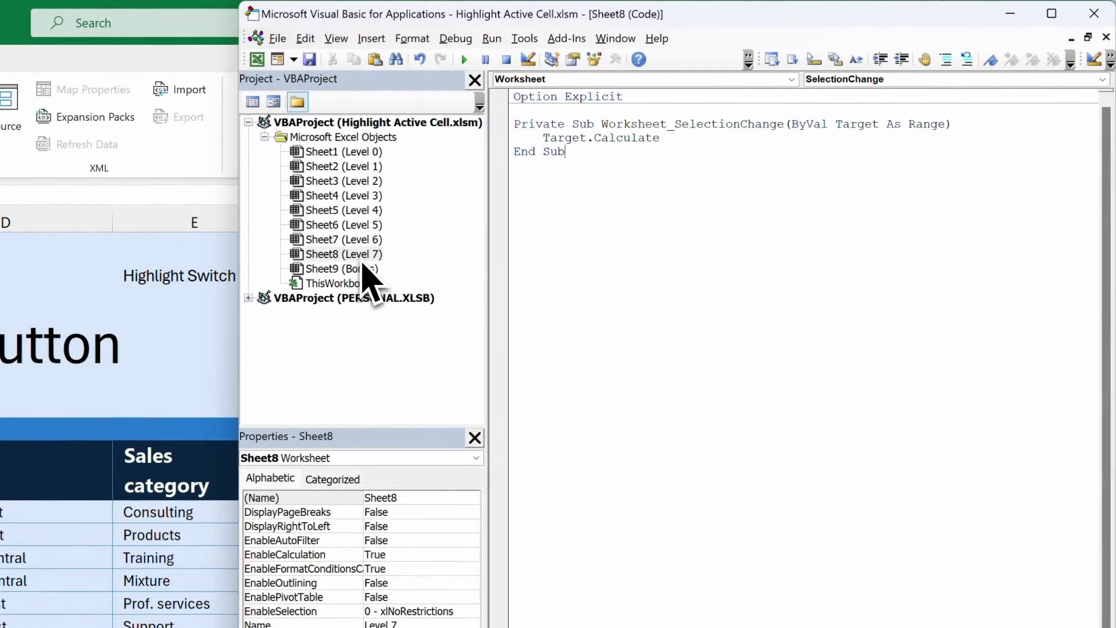
# Add a Toggle_Click macro below the SelectionChange procedure in Sheet8's code that switches Highlight_switch_2 between "On" and "Off".
pyautogui.press('Return')
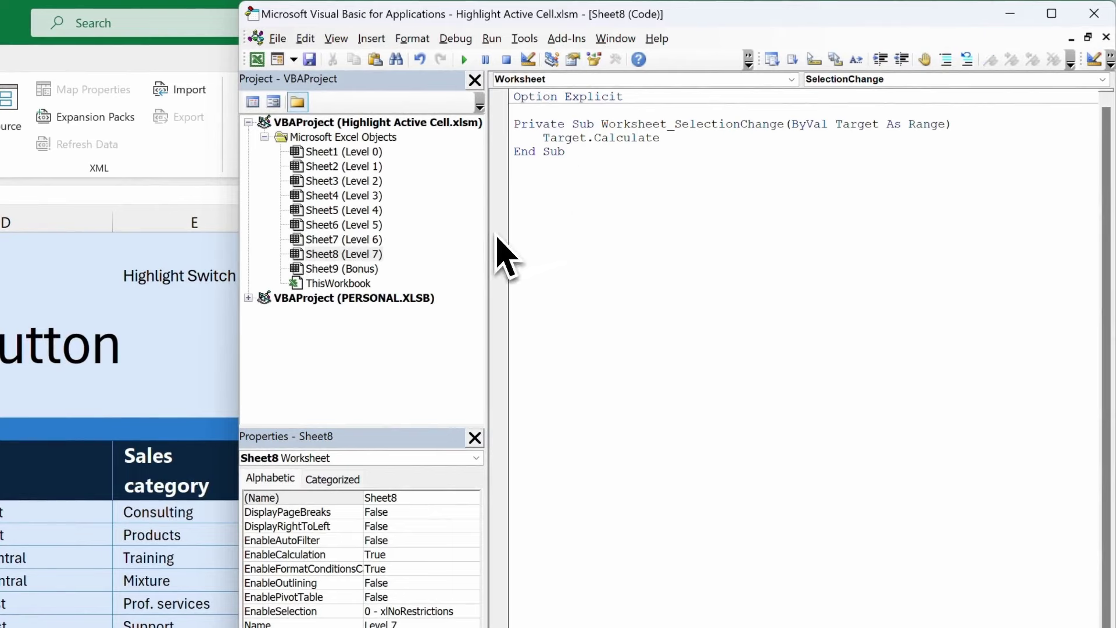
pyautogui.write('Sub')
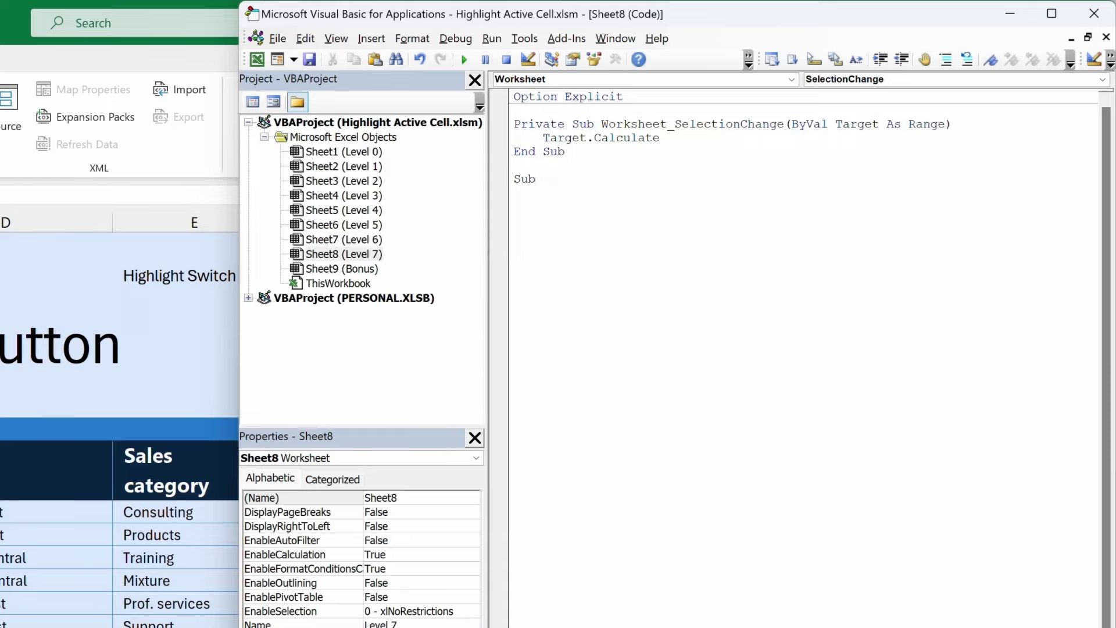
pyautogui.write(' Toggle_Click()')
pyautogui.press('Return')
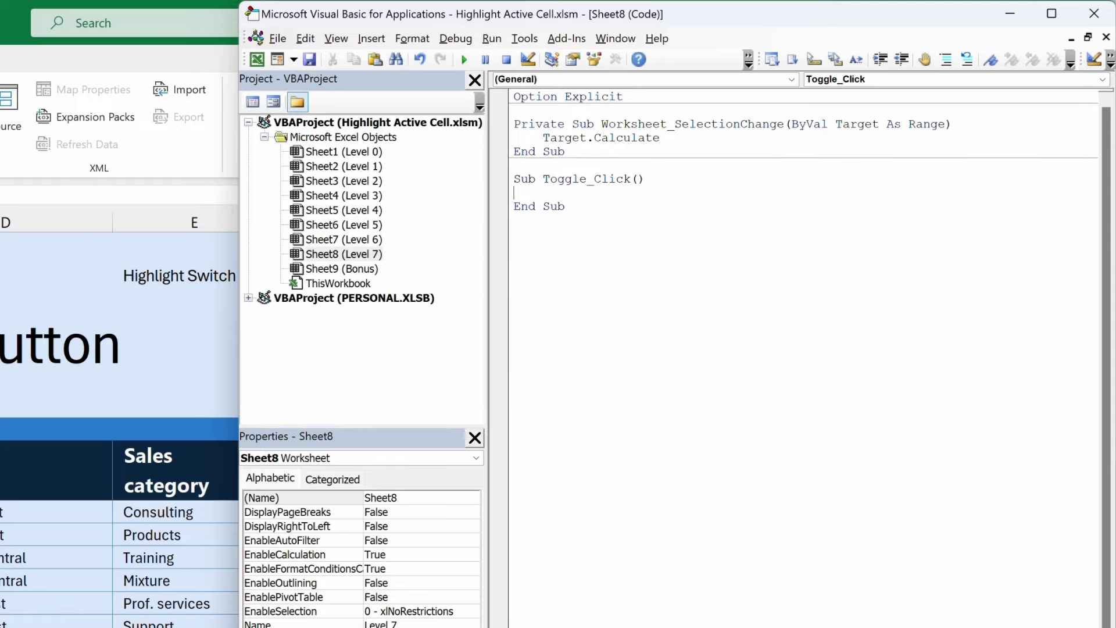
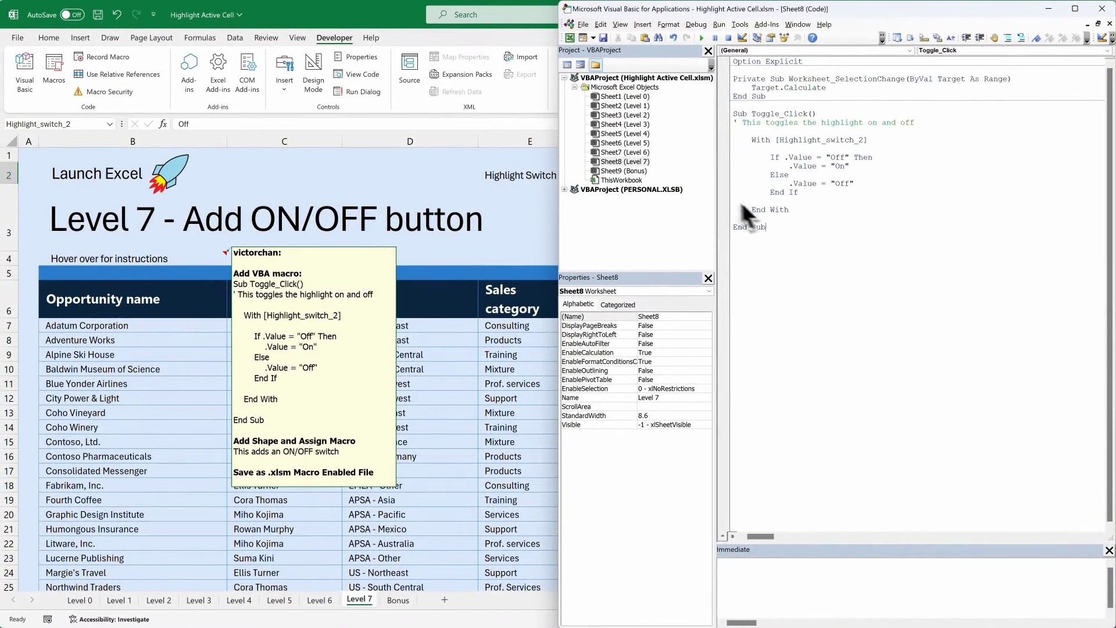
# Return to Excel and draw a rectangle over cell E2 with the light blue shape style and the text "Toggle Highlight".
pyautogui.click(507, 46)
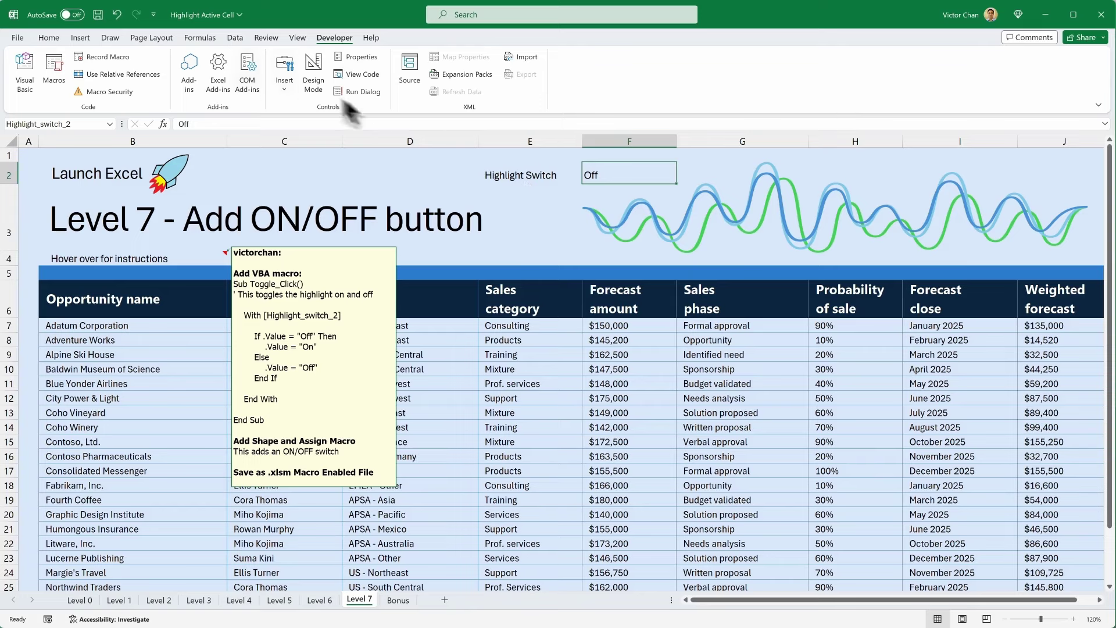
pyautogui.click(86, 38)
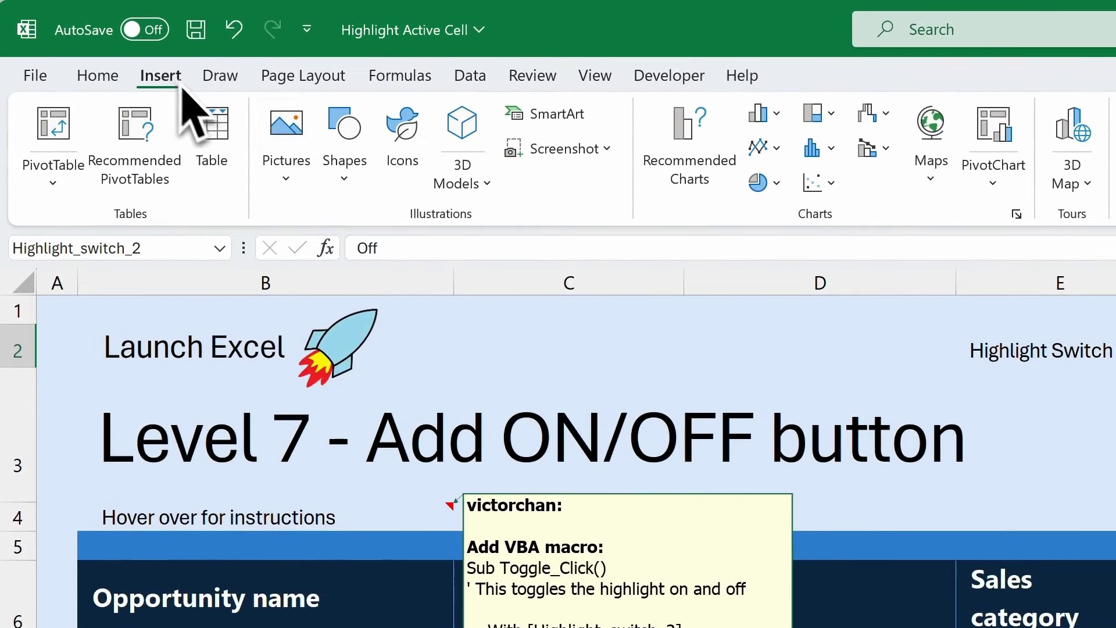
pyautogui.click(323, 162)
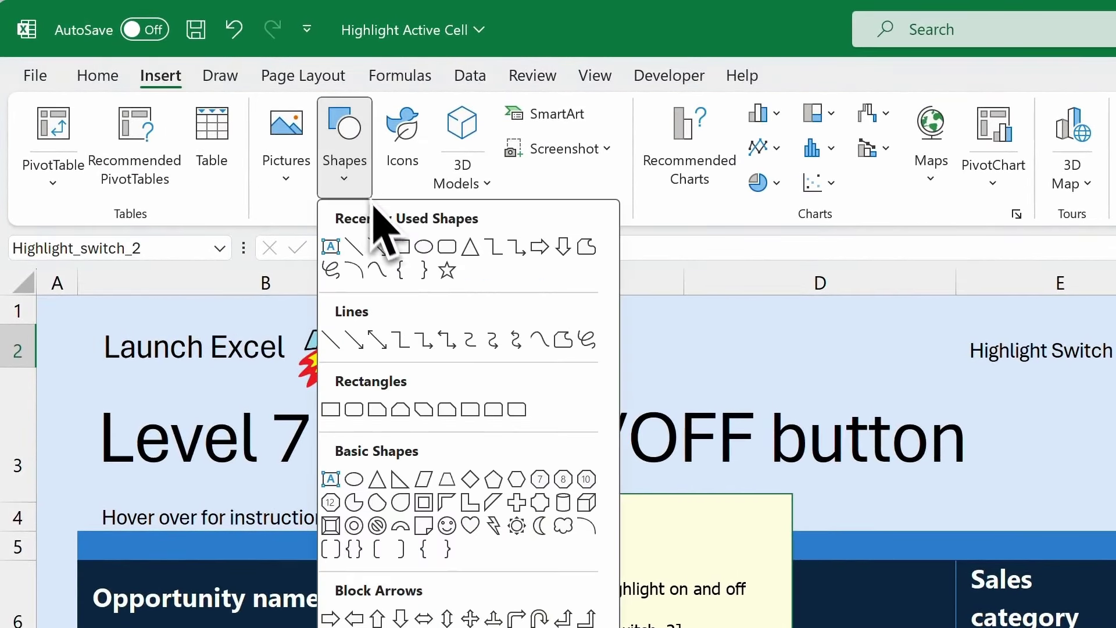
pyautogui.press('Escape')
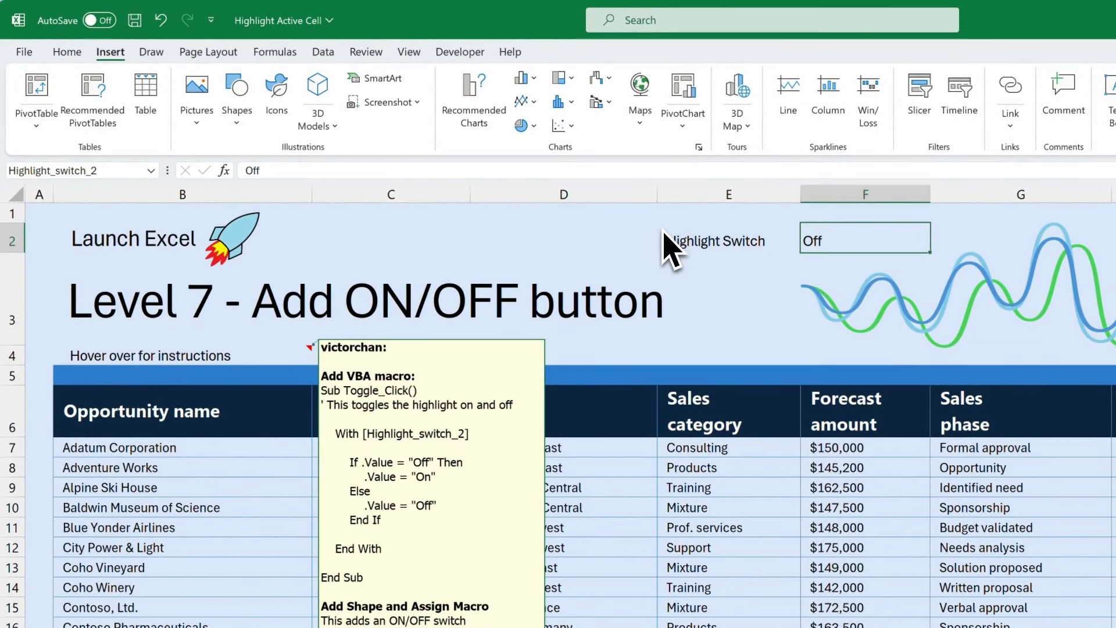
pyautogui.moveTo(658, 229); pyautogui.dragTo(801, 252)
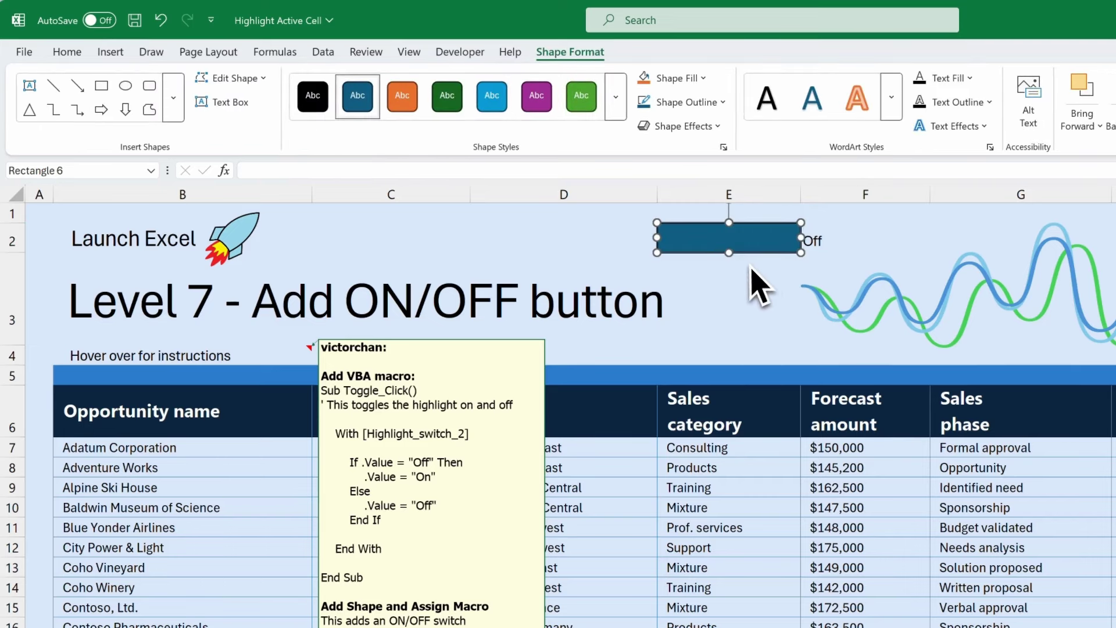
pyautogui.click(501, 116)
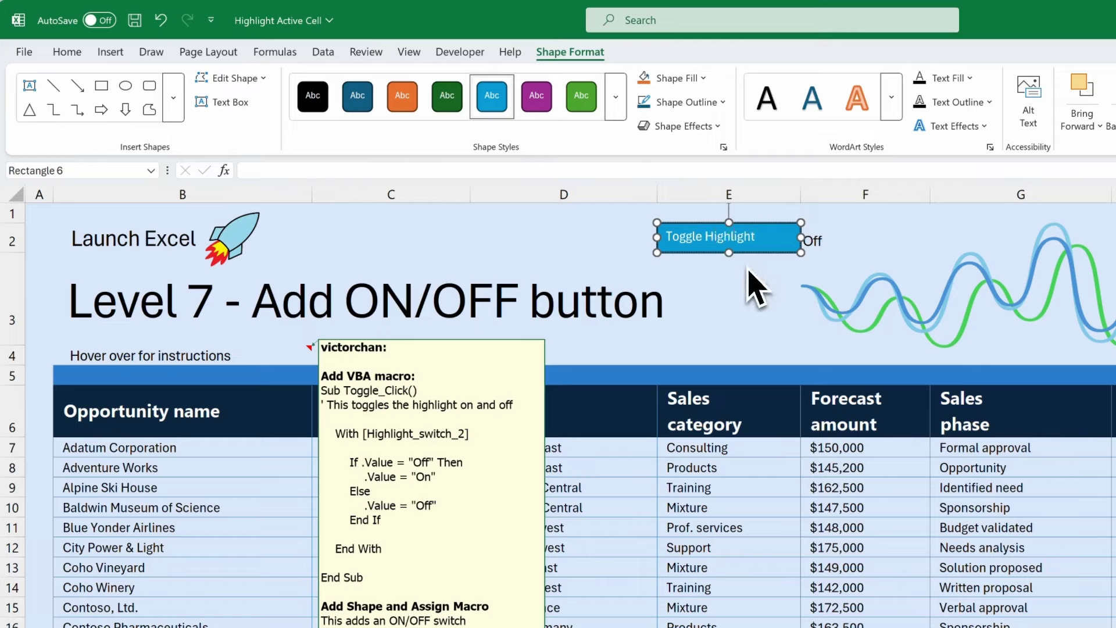
pyautogui.click(764, 271)
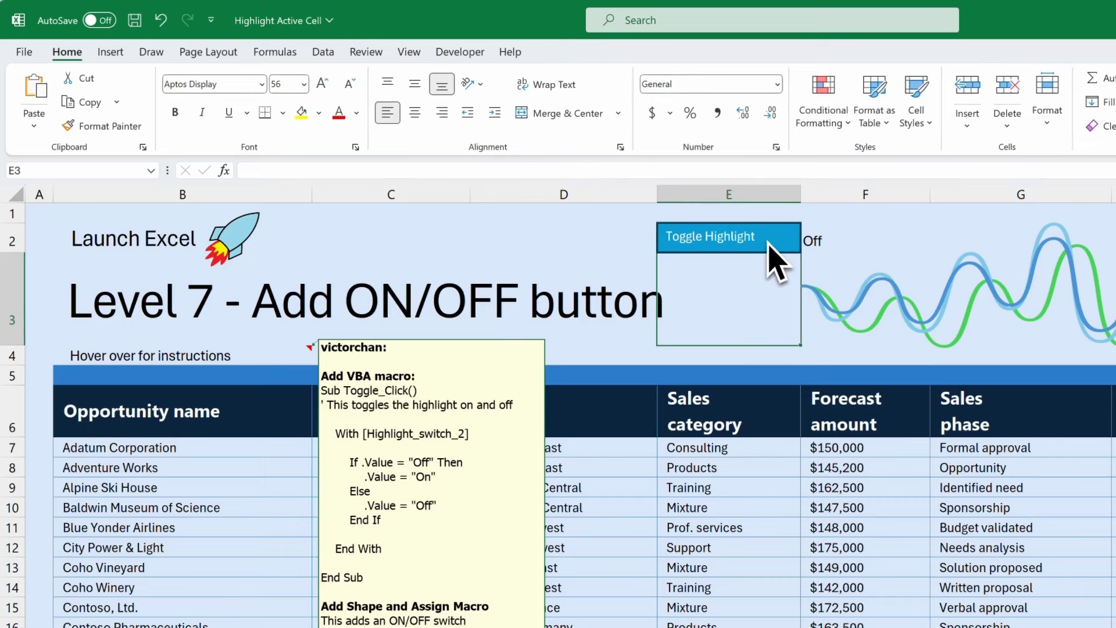
# Centre the Toggle Highlight shape's text horizontally and vertically in bold, and middle-align cell F2.
pyautogui.click(768, 243)
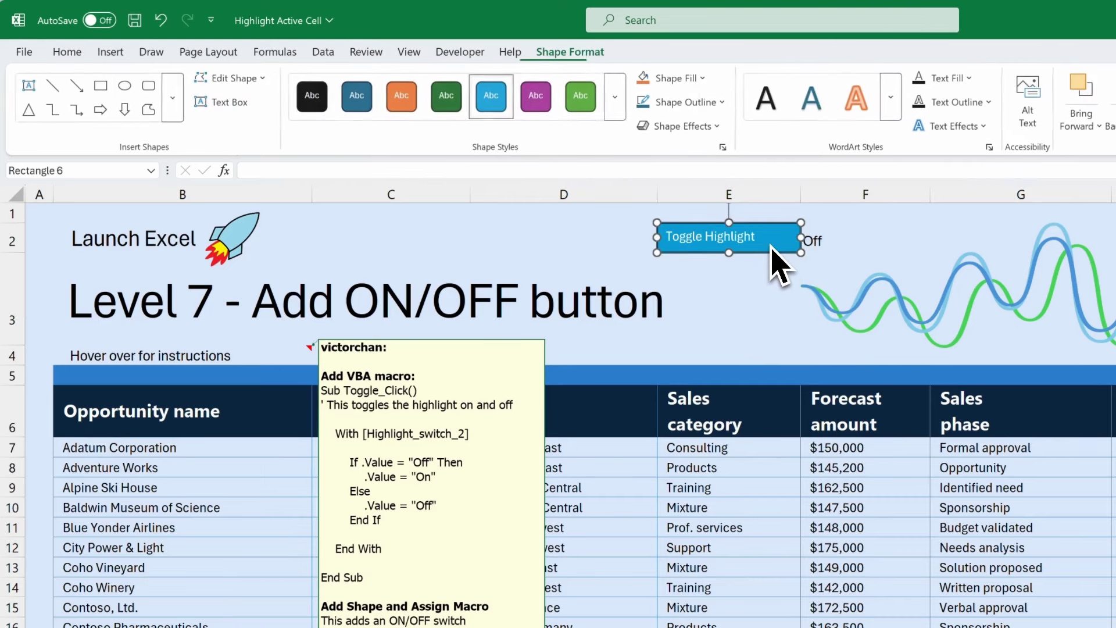
pyautogui.click(65, 52)
pyautogui.click(413, 87)
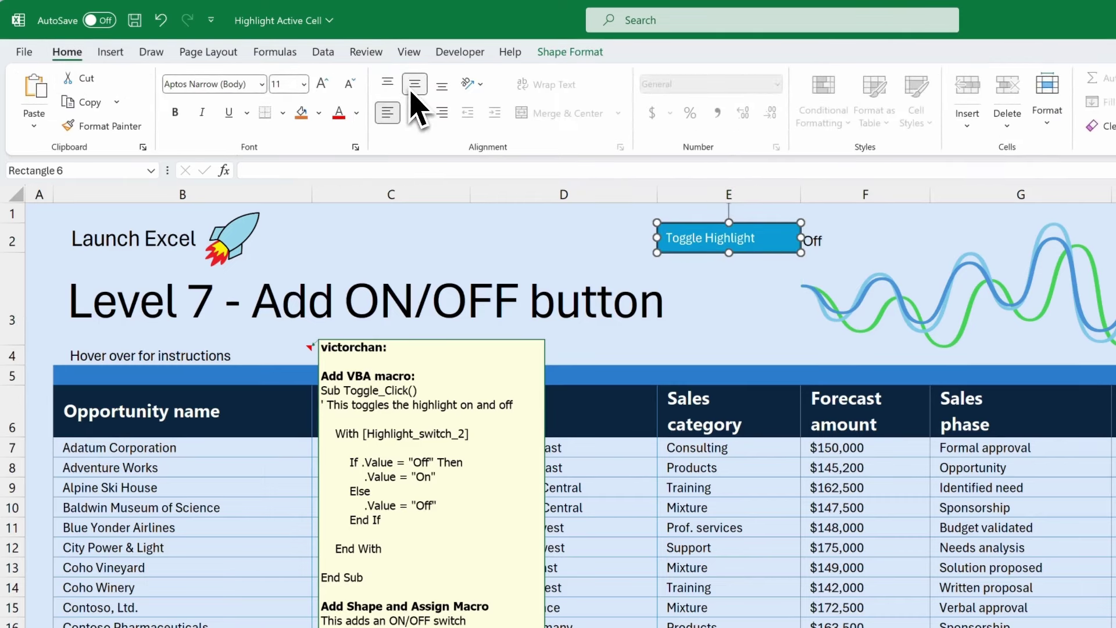
pyautogui.click(417, 114)
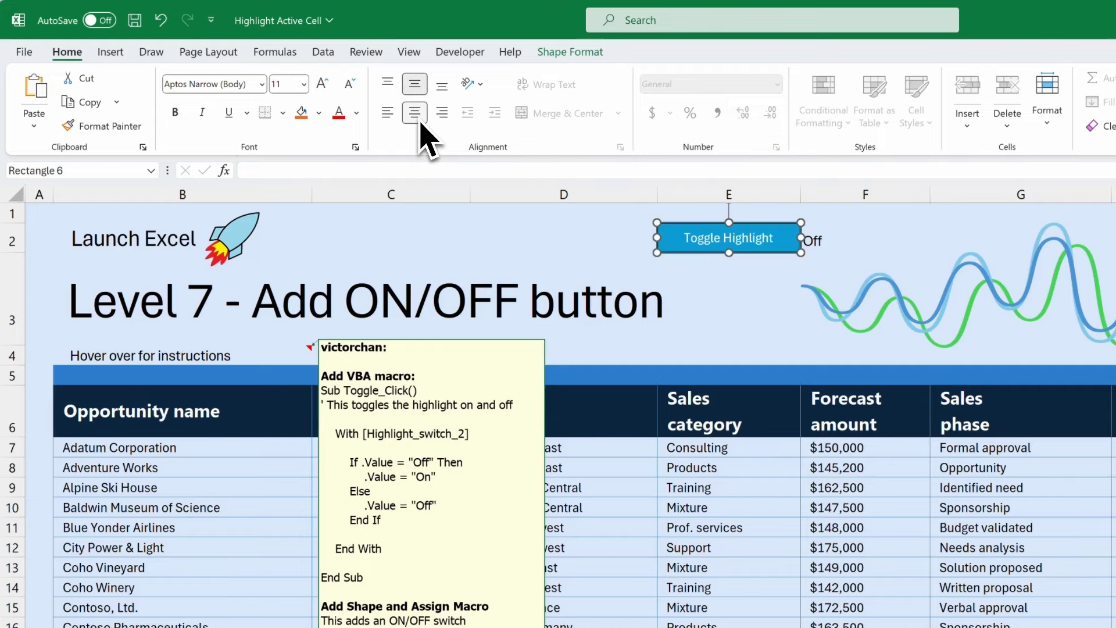
pyautogui.click(176, 112)
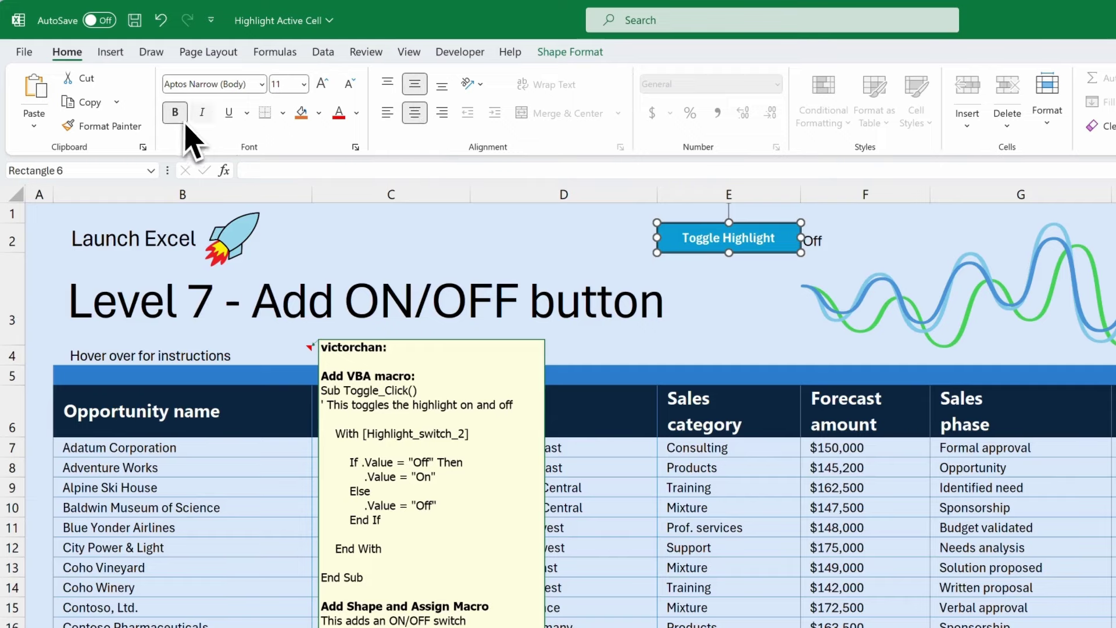
pyautogui.click(828, 247)
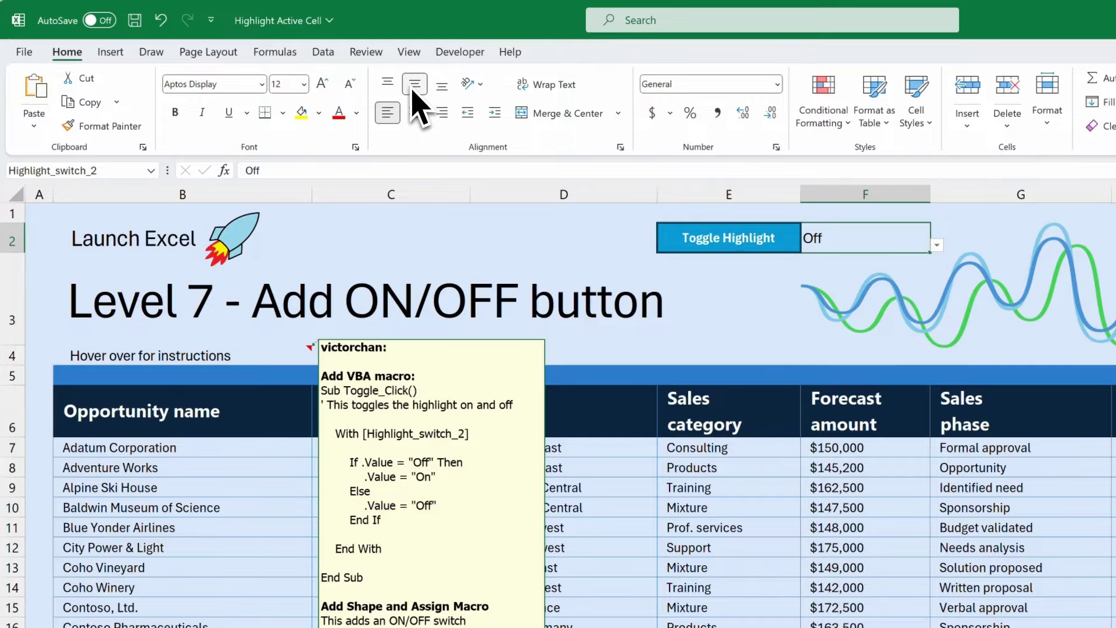
pyautogui.click(616, 238)
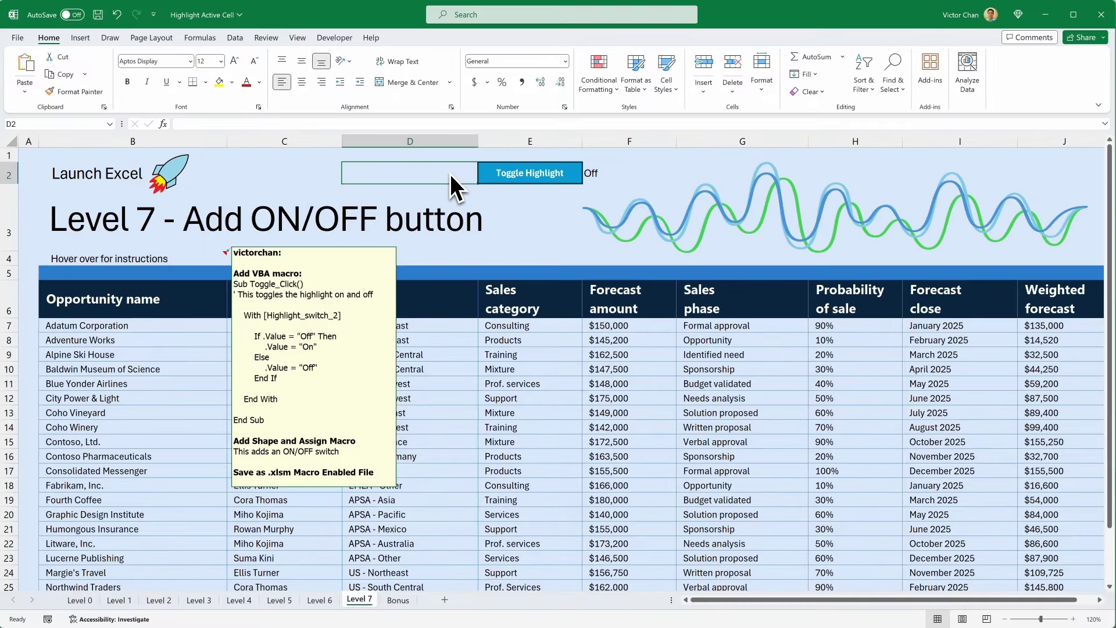
# Assign the Sheet8.Toggle_Click macro from This Workbook to the Toggle Highlight shape.
pyautogui.rightClick(573, 179)
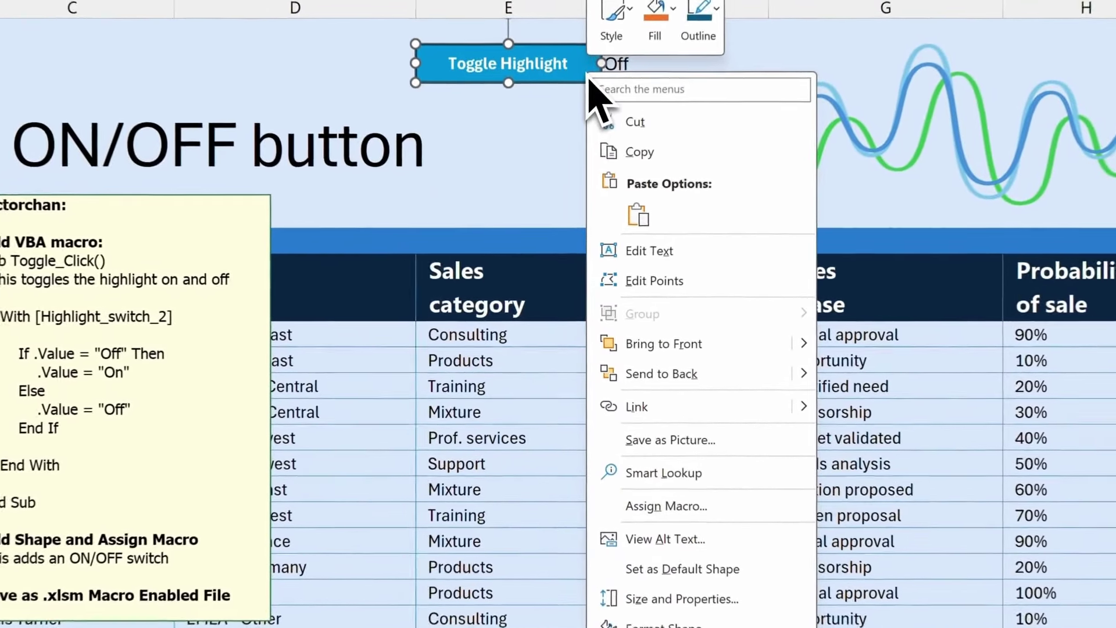
pyautogui.click(728, 510)
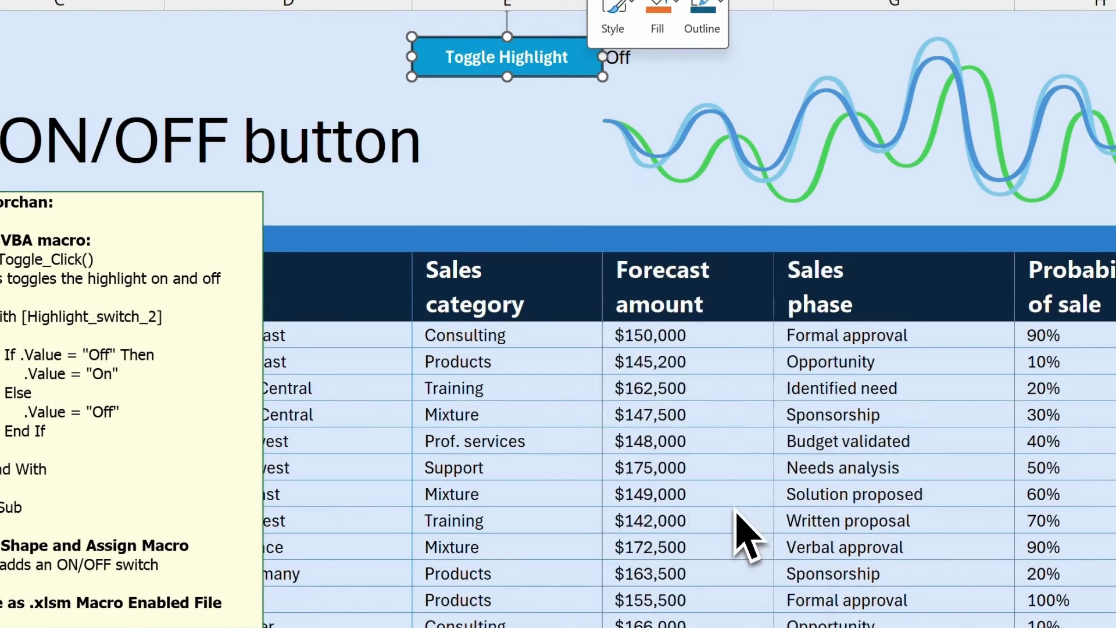
pyautogui.moveTo(695, 300); pyautogui.dragTo(572, 152)
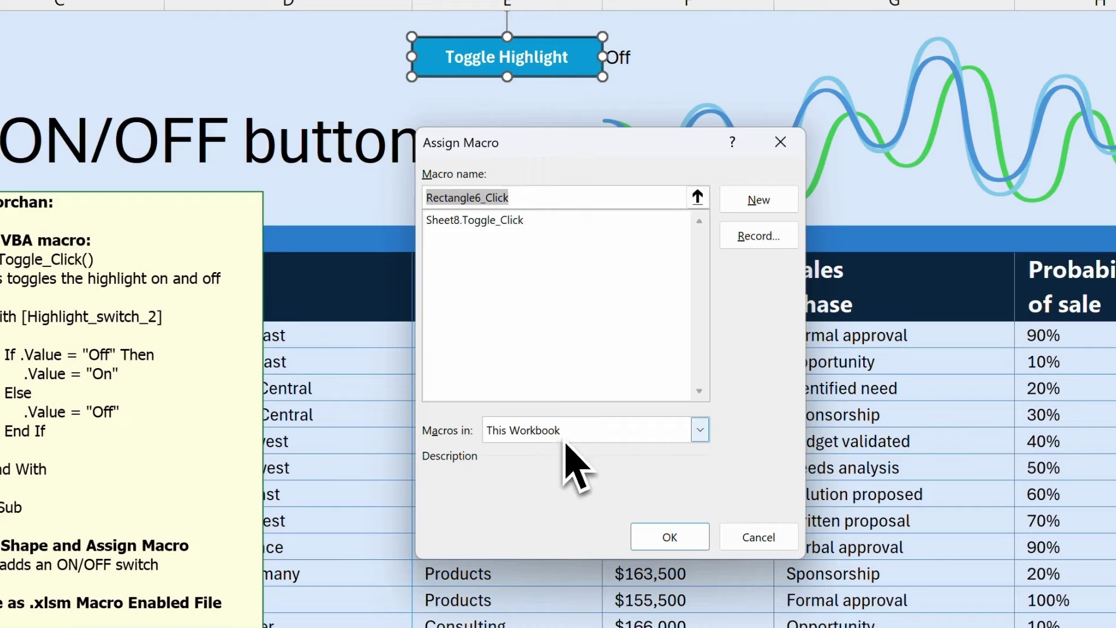
pyautogui.click(705, 433)
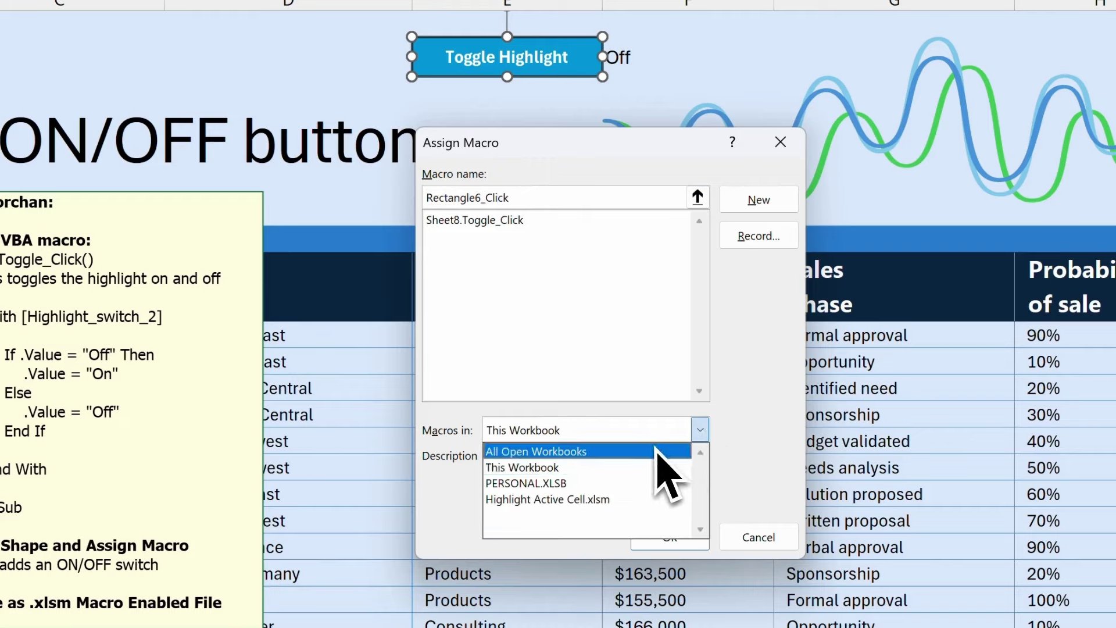
pyautogui.click(632, 468)
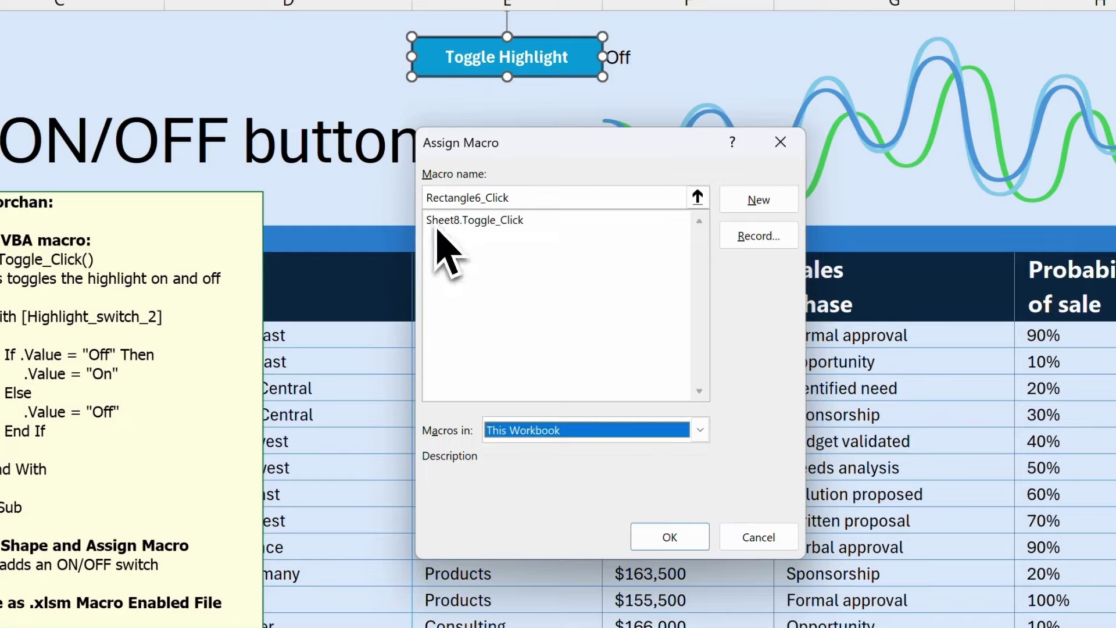
pyautogui.click(520, 229)
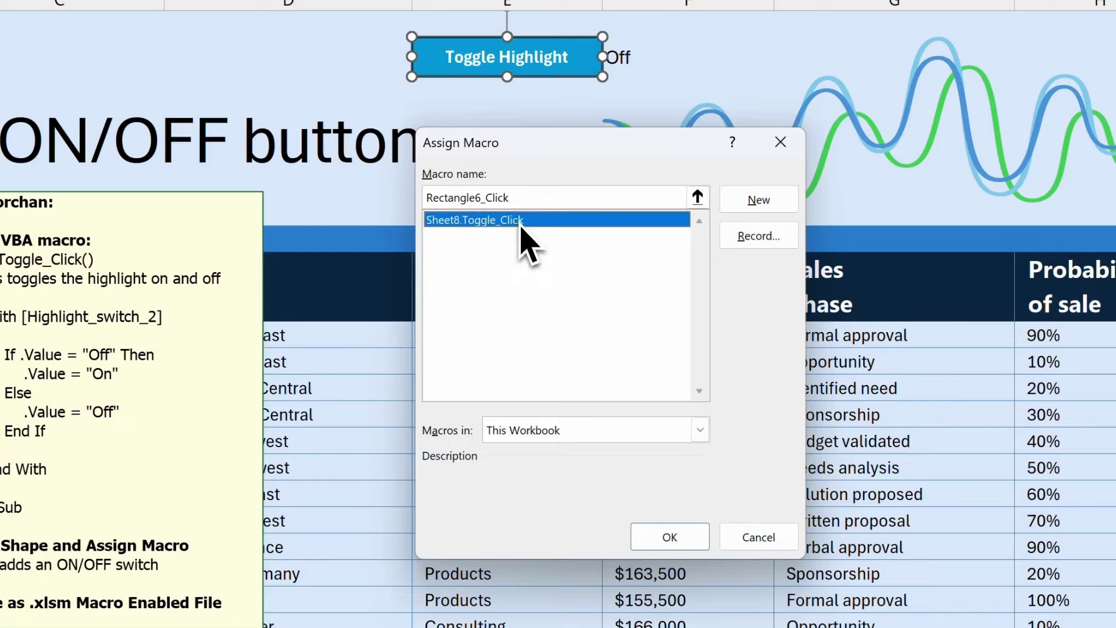
pyautogui.click(520, 229)
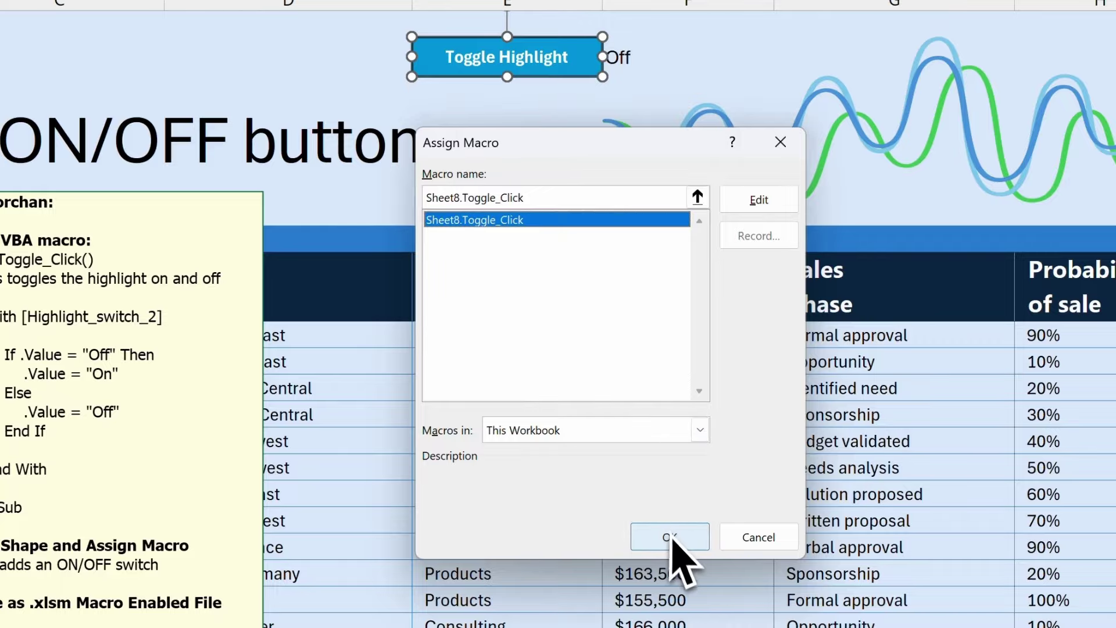
pyautogui.click(674, 537)
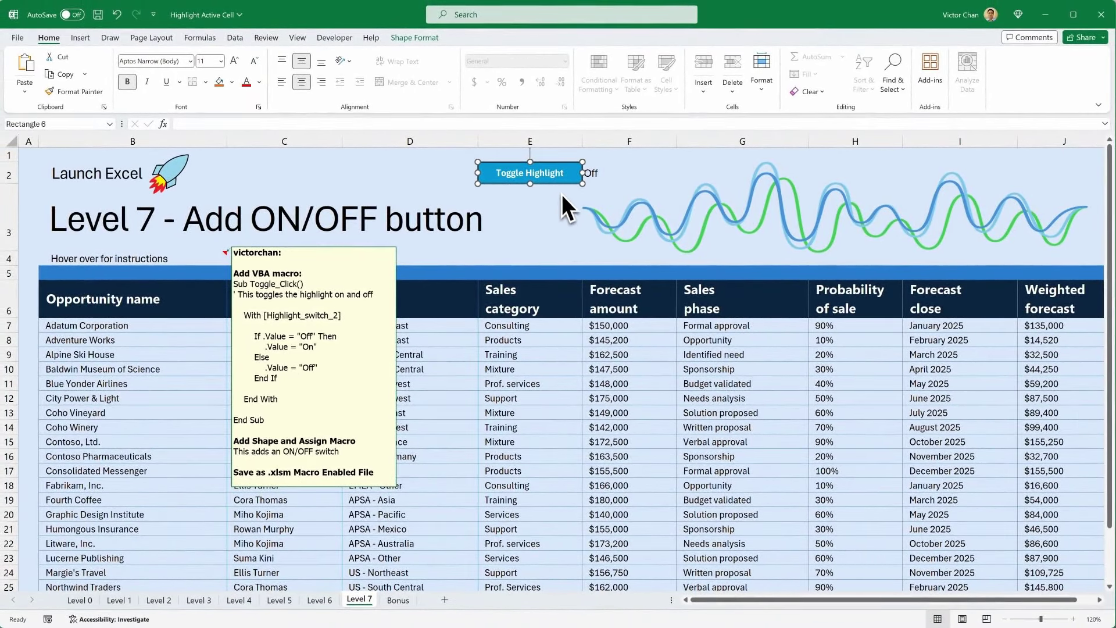
# Test the Toggle Highlight button by turning highlighting on, selecting cells F11, E13 and E8, and toggling it off and on again.
pyautogui.click(537, 228)
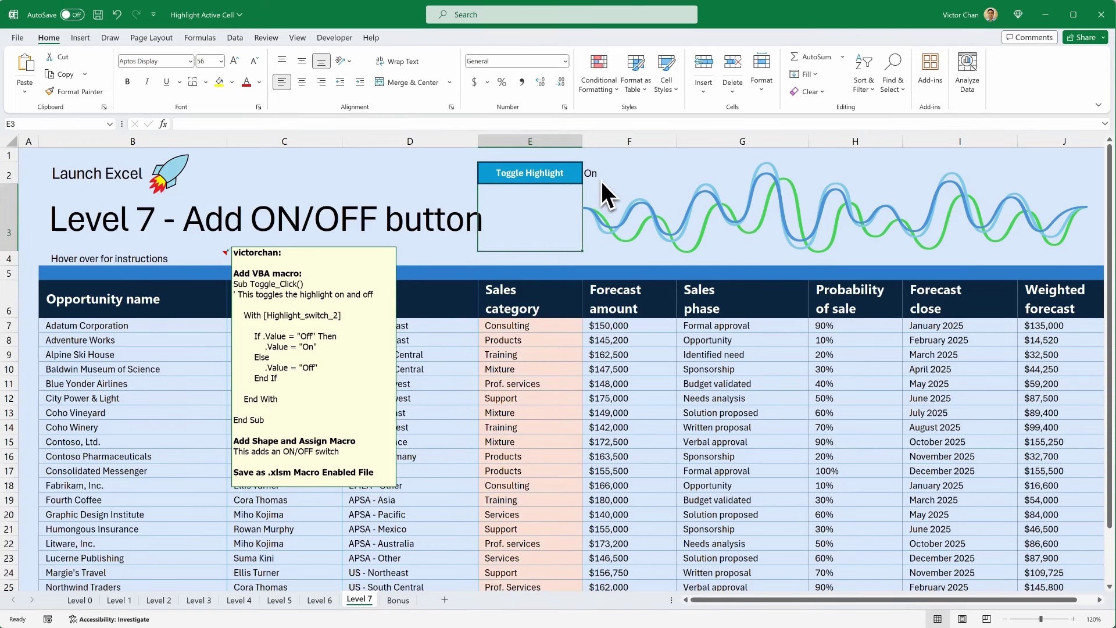
pyautogui.click(626, 385)
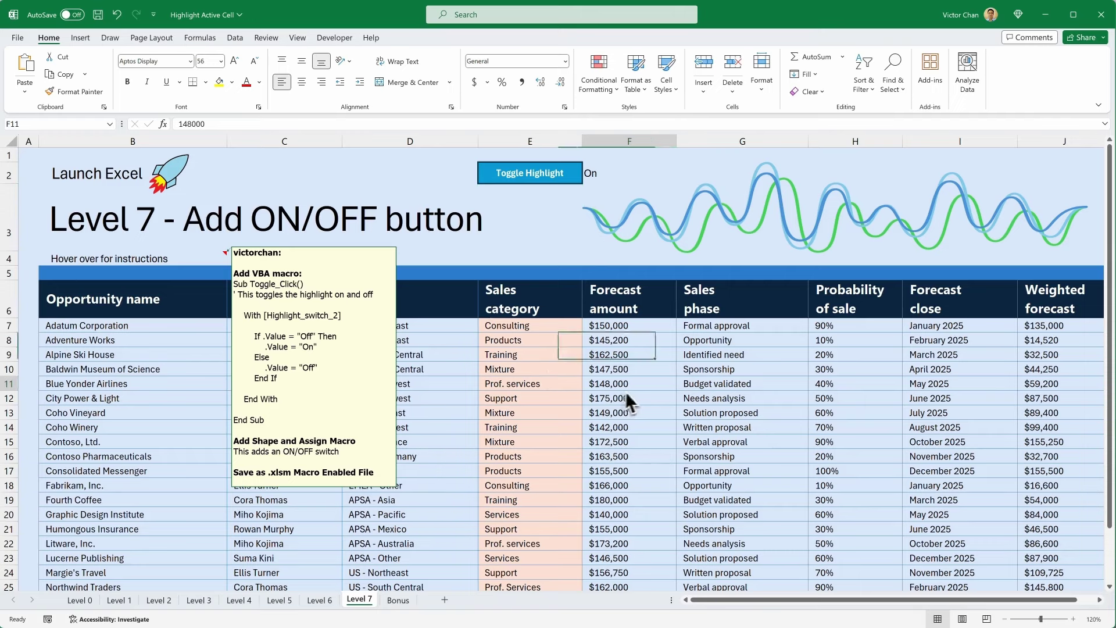
pyautogui.click(548, 414)
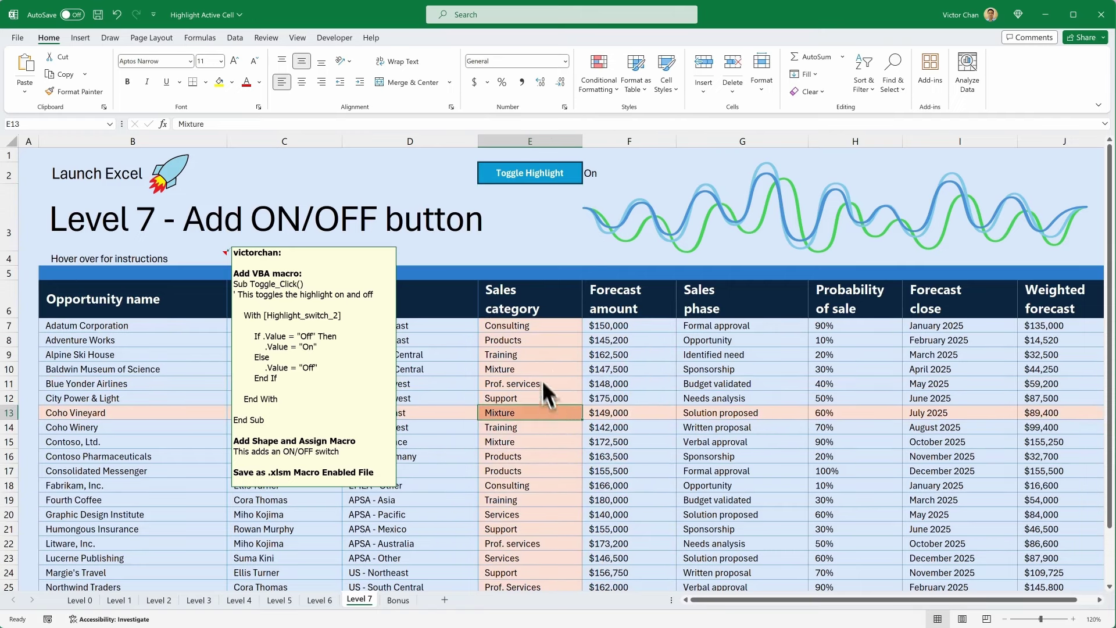
pyautogui.click(537, 343)
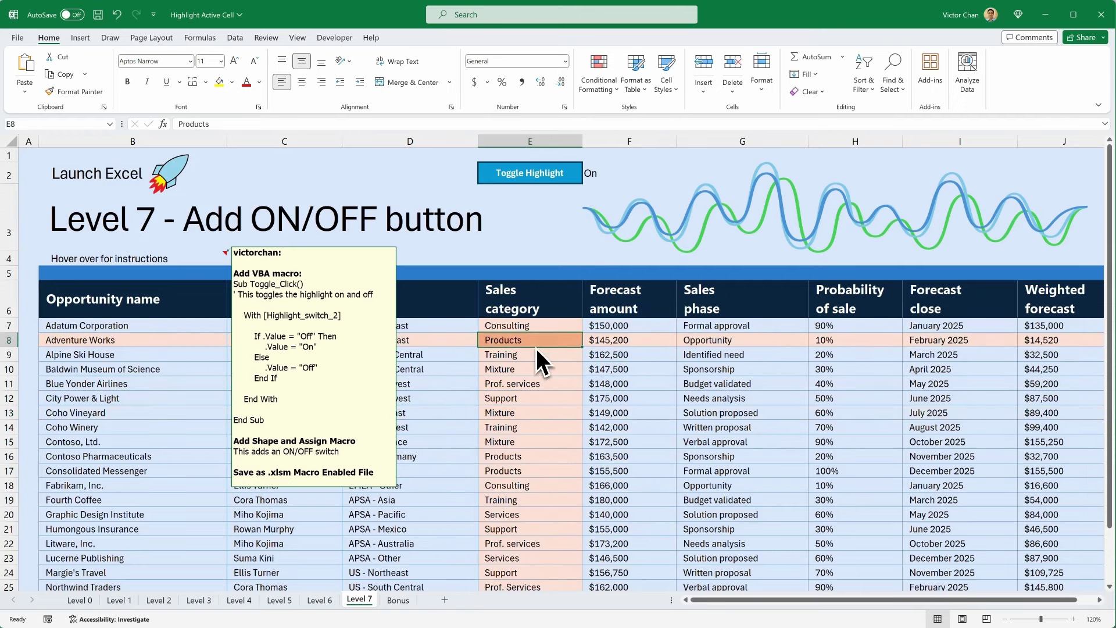
pyautogui.click(559, 182)
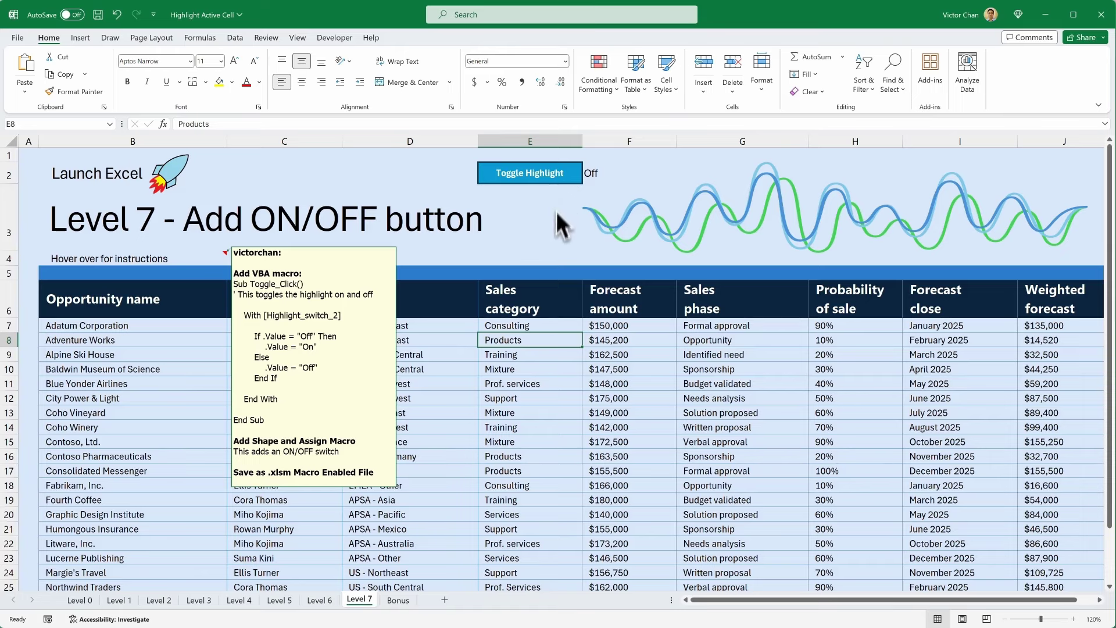
pyautogui.click(562, 182)
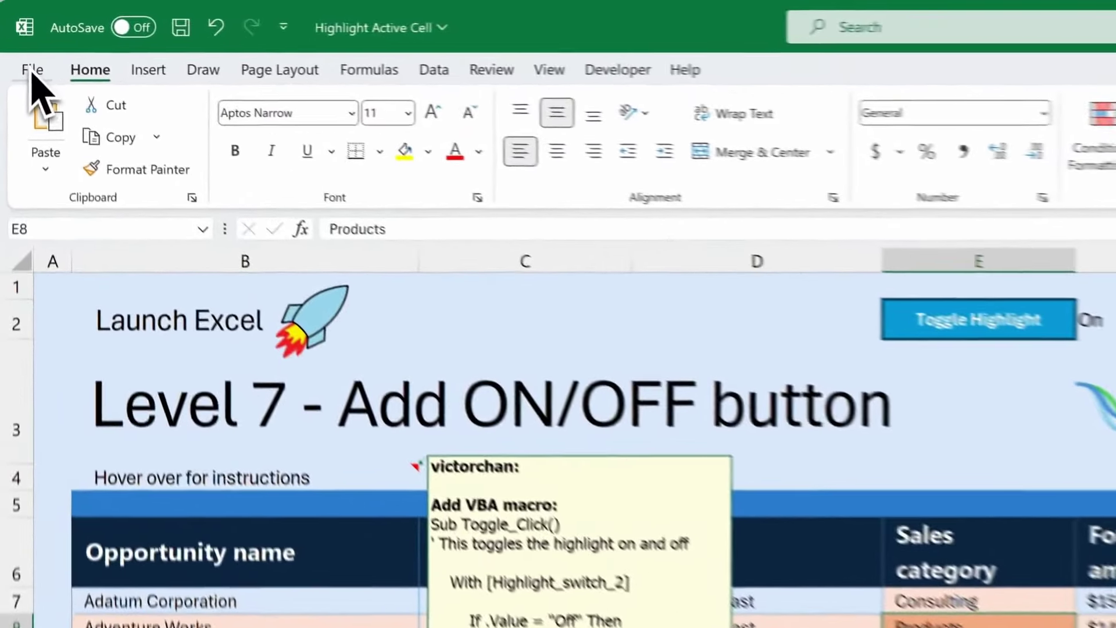
# Save the workbook as Highlight Active Cell in the Excel Macro-Enabled Workbook (*.xlsm) format.
pyautogui.click(32, 71)
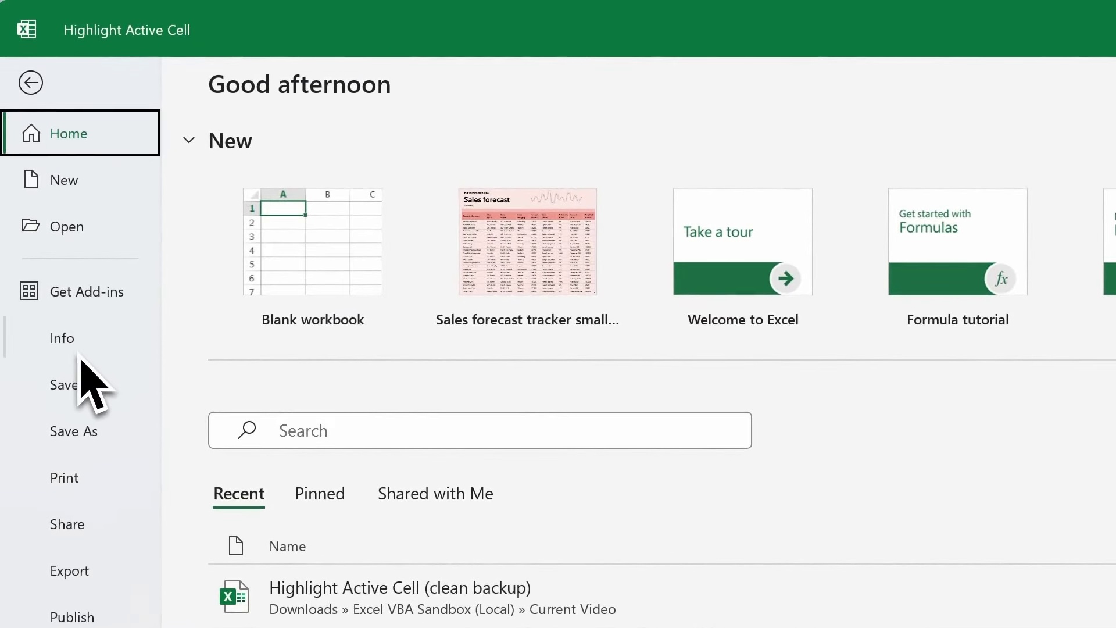
pyautogui.click(95, 431)
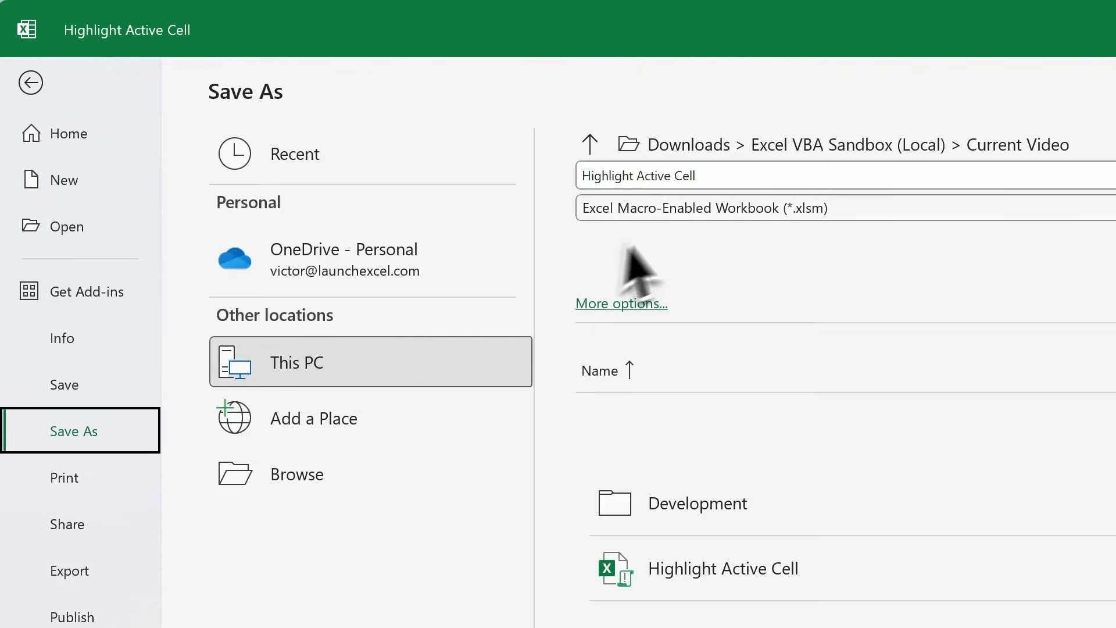
pyautogui.click(693, 222)
pyautogui.click(755, 256)
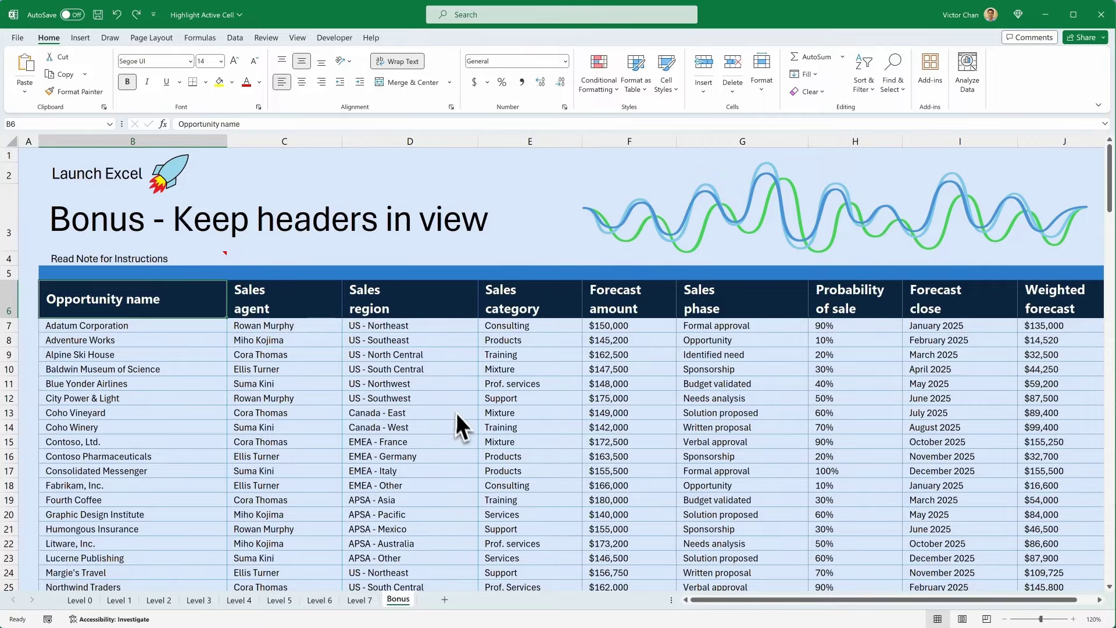
# Look through the Bonus sheet's data rows to check whether the headers in row 6 stay in view.
pyautogui.scroll(-3, 438, 455)
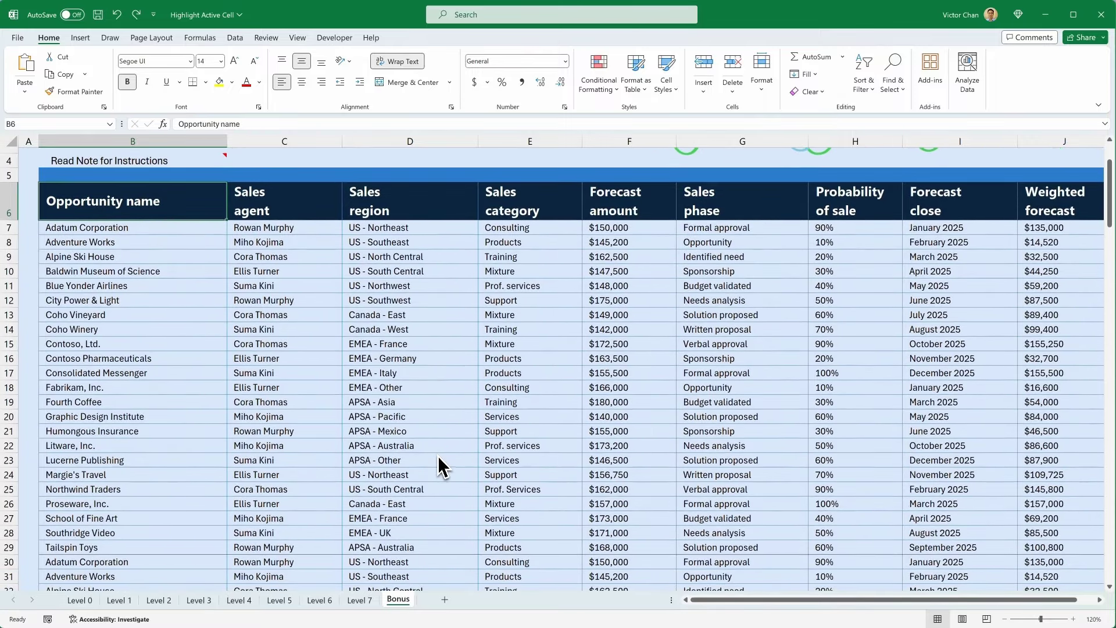
pyautogui.scroll(-2, 438, 456)
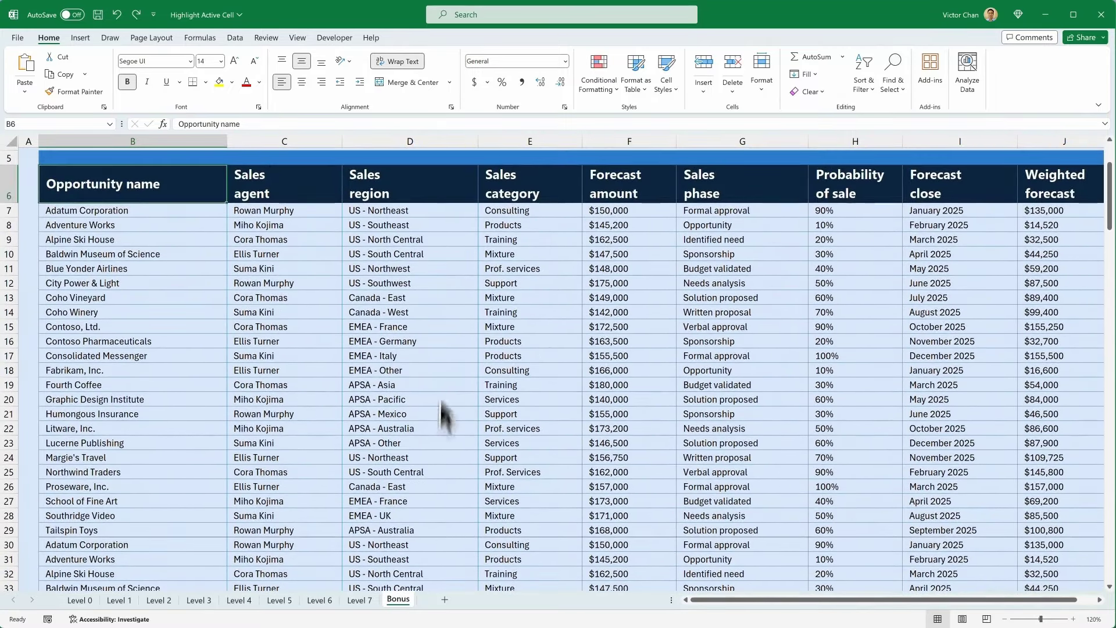
pyautogui.scroll(2, 438, 407)
pyautogui.scroll(-18, 471, 359)
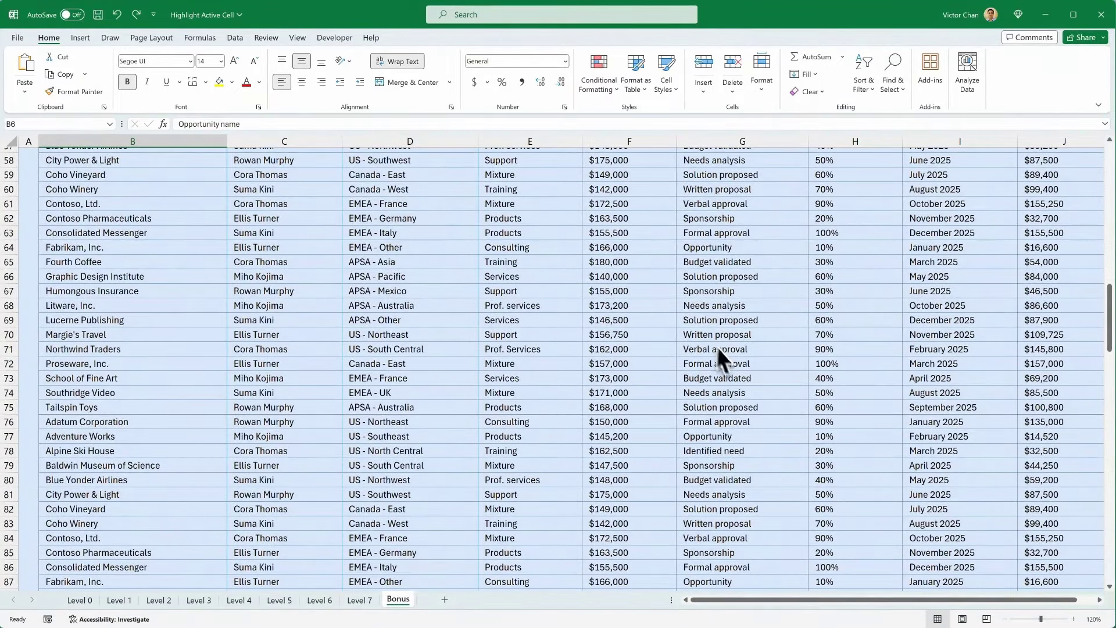
pyautogui.scroll(19, 511, 287)
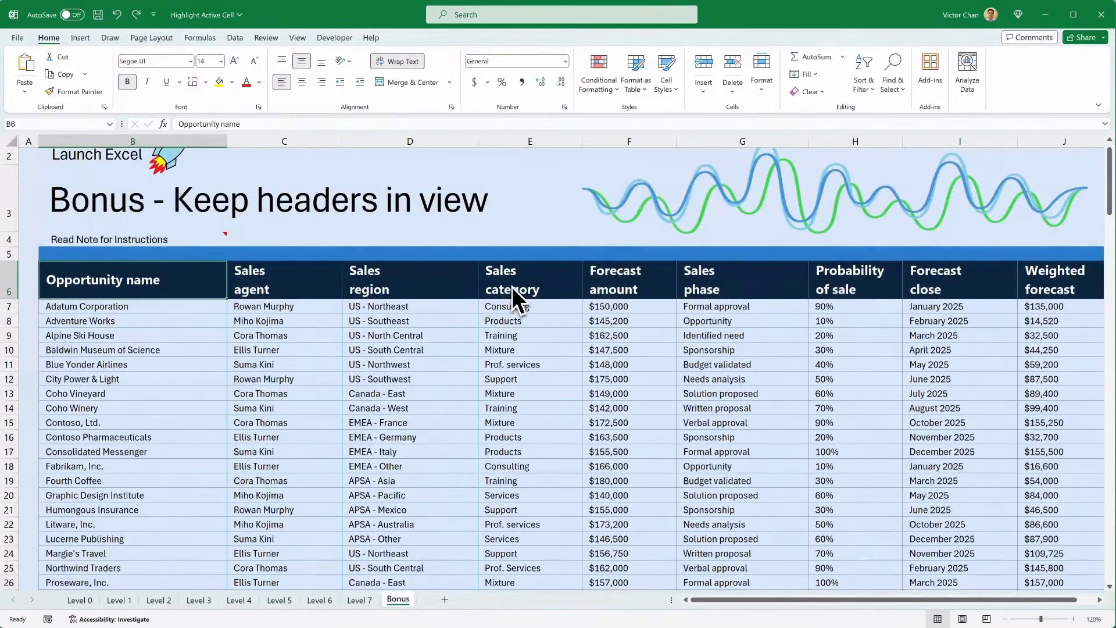
pyautogui.scroll(1, 498, 246)
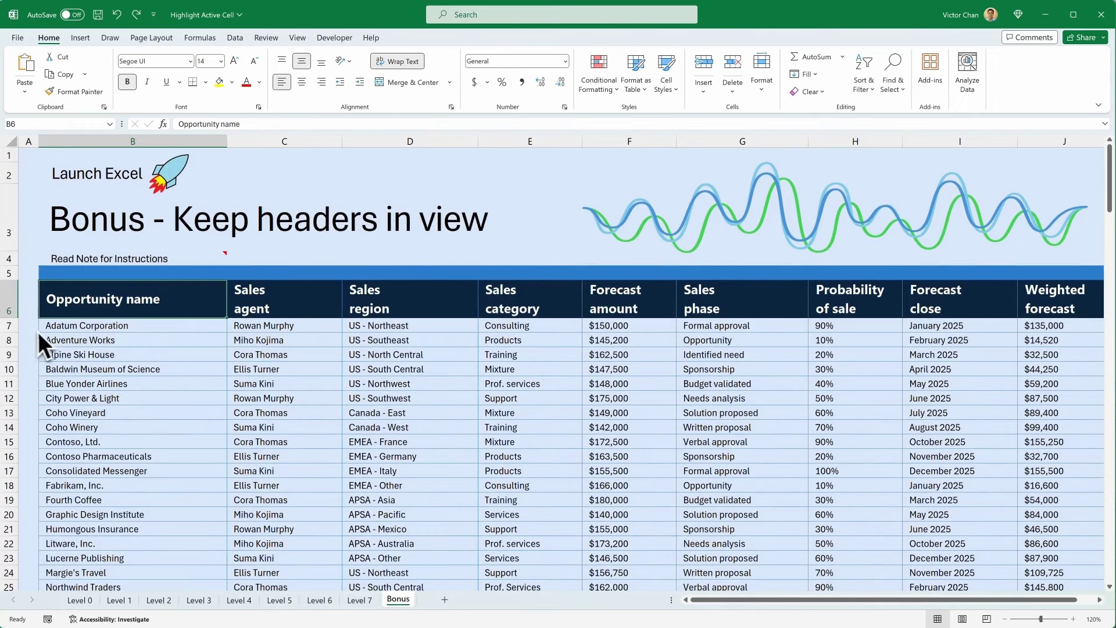
# Freeze the panes above row 7 of the Bonus sheet, based on a selection of that whole row.
pyautogui.click(12, 330)
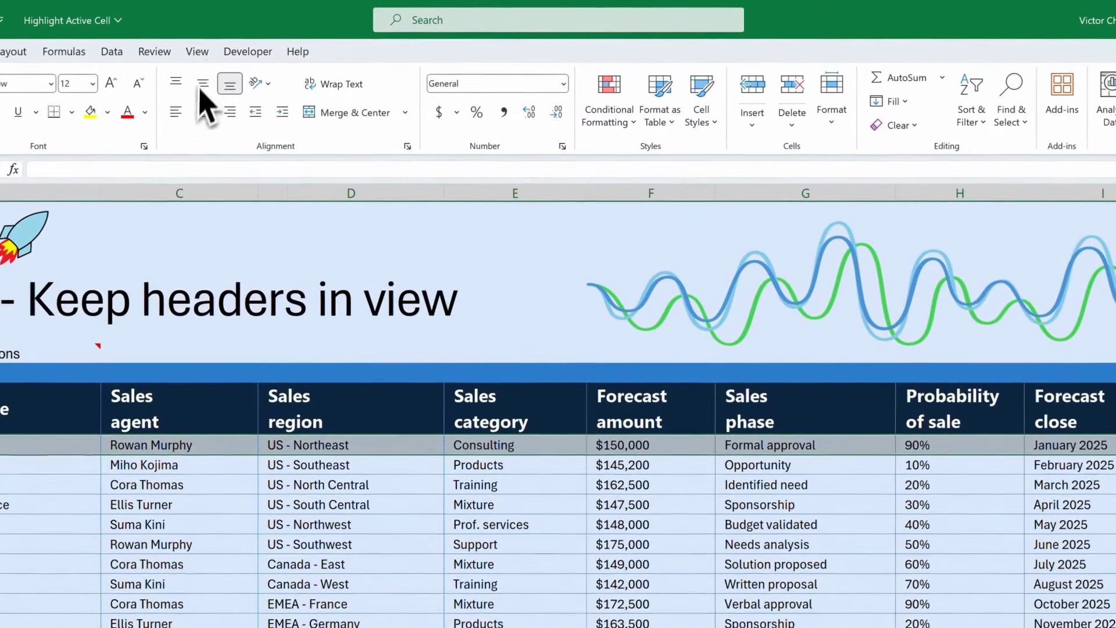
pyautogui.click(197, 51)
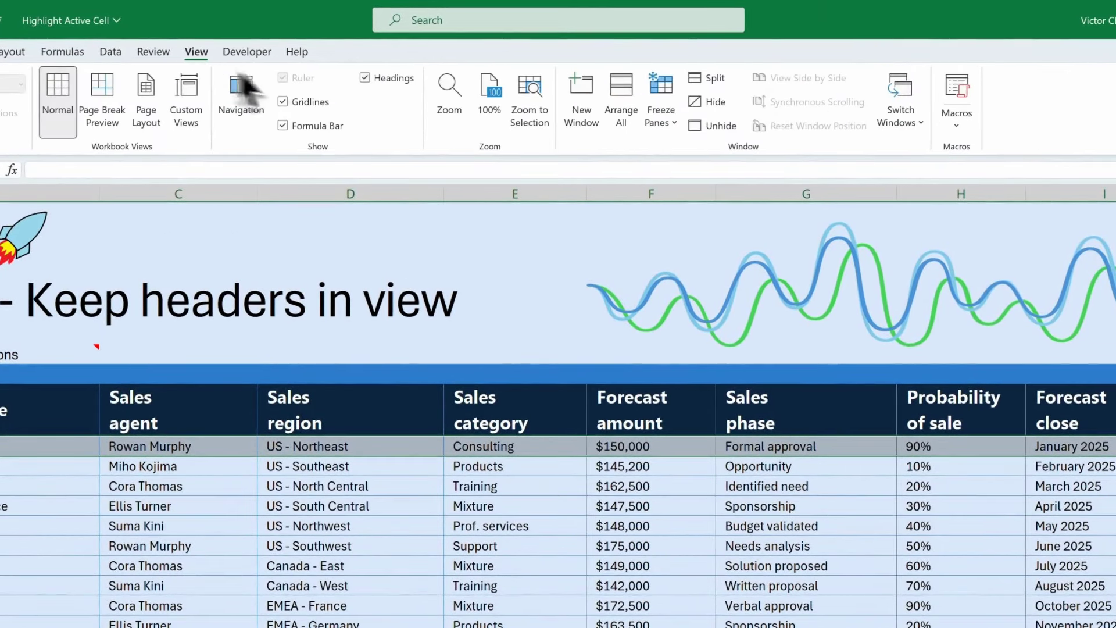
pyautogui.click(660, 113)
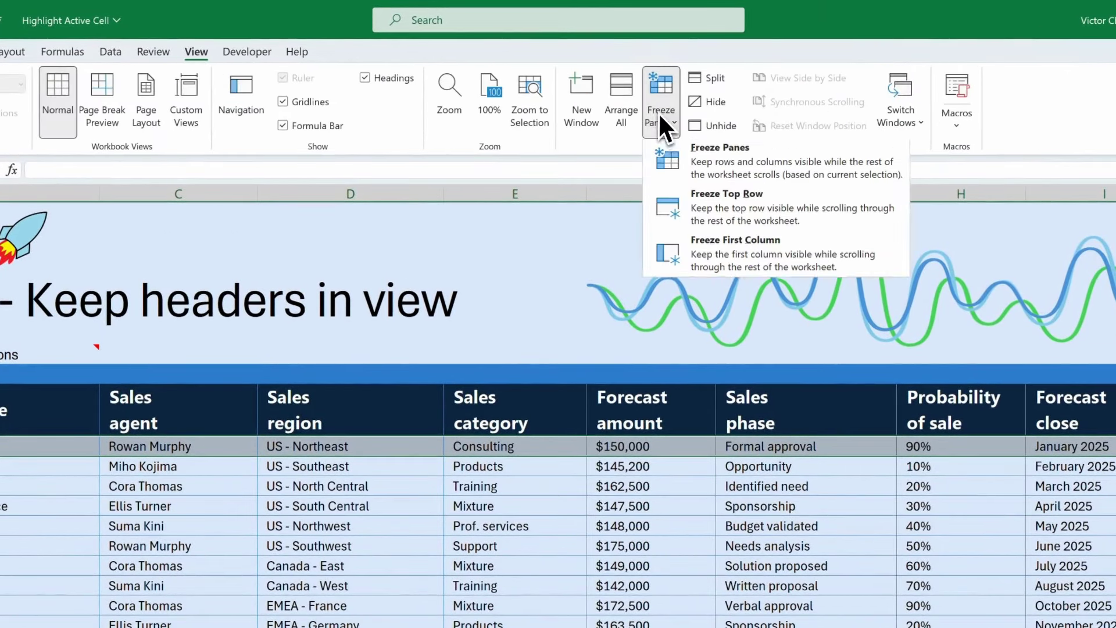
pyautogui.click(706, 167)
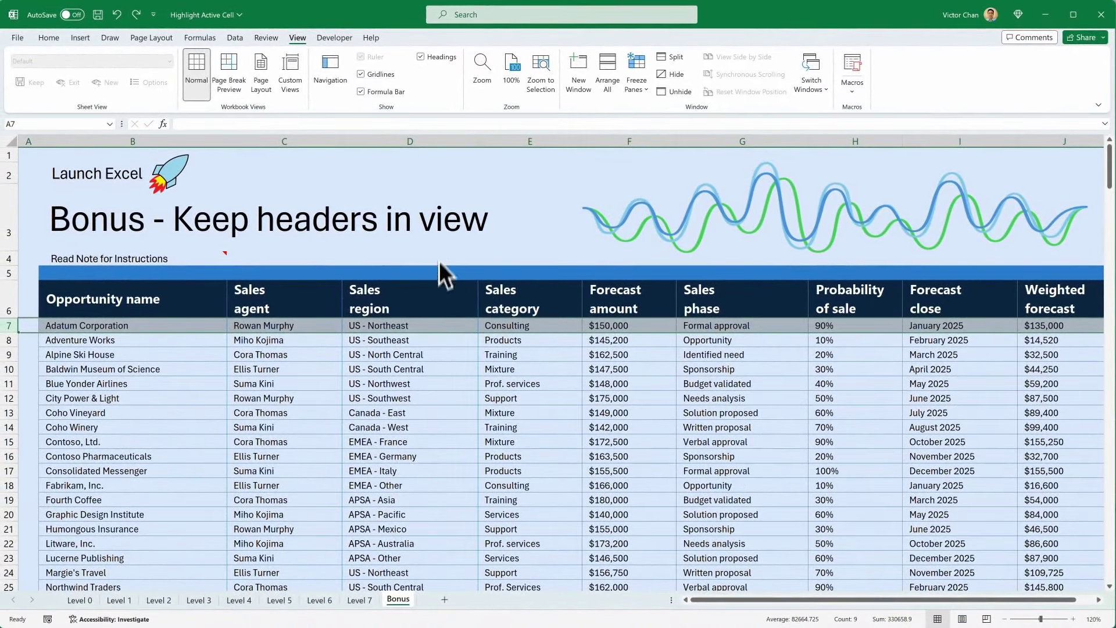
# Check the frozen headers against the lower data rows, return to the start of the data and unfreeze the panes.
pyautogui.scroll(-6, 458, 413)
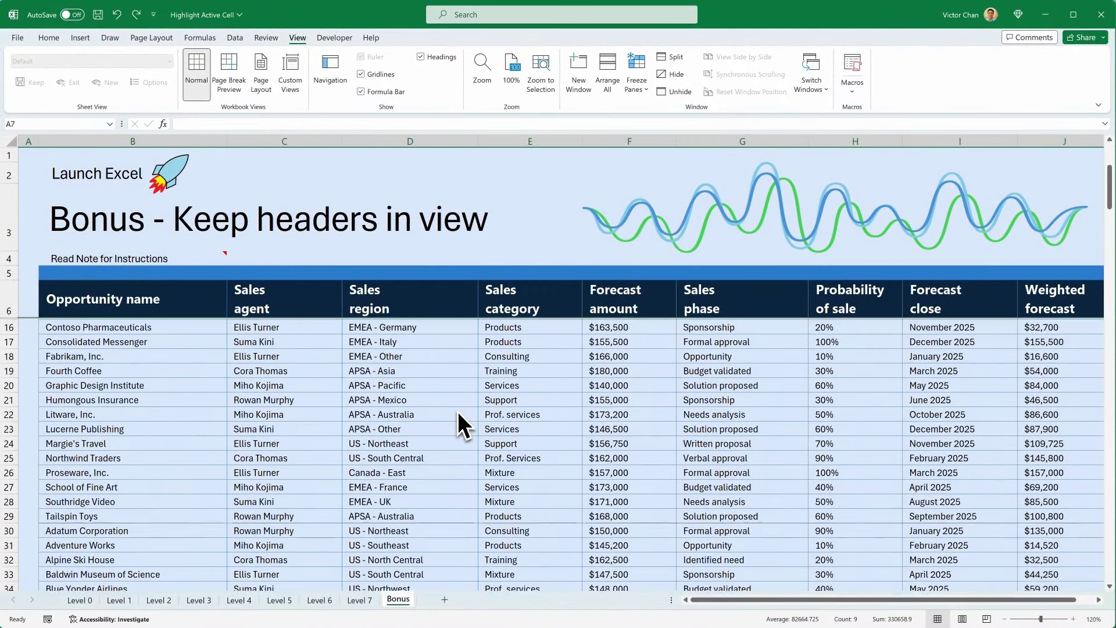
pyautogui.scroll(-4, 458, 410)
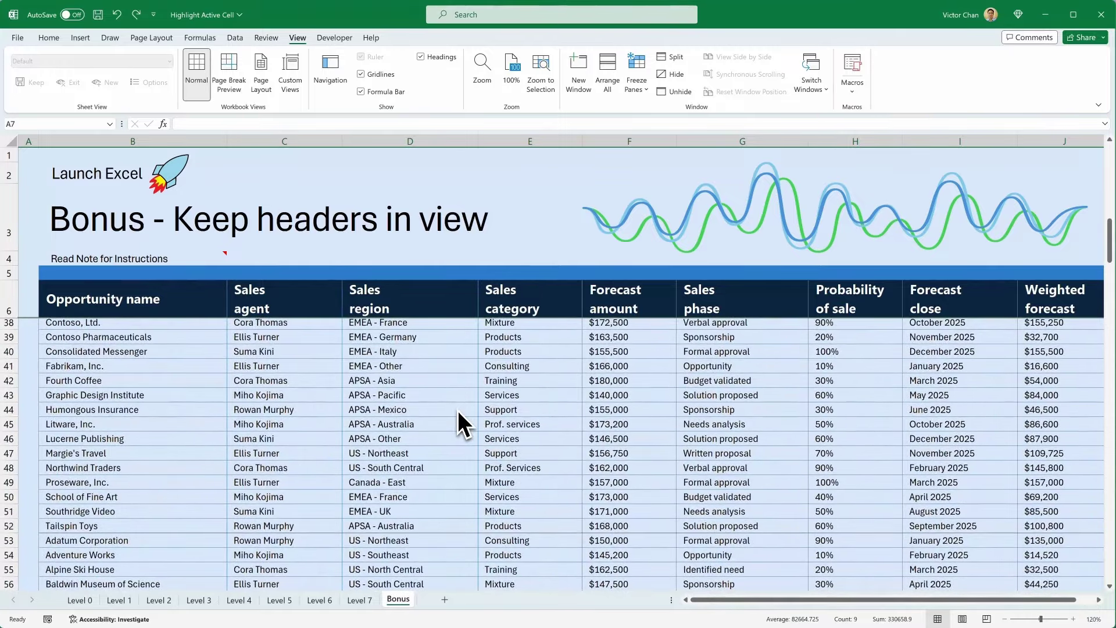
pyautogui.scroll(10, 458, 412)
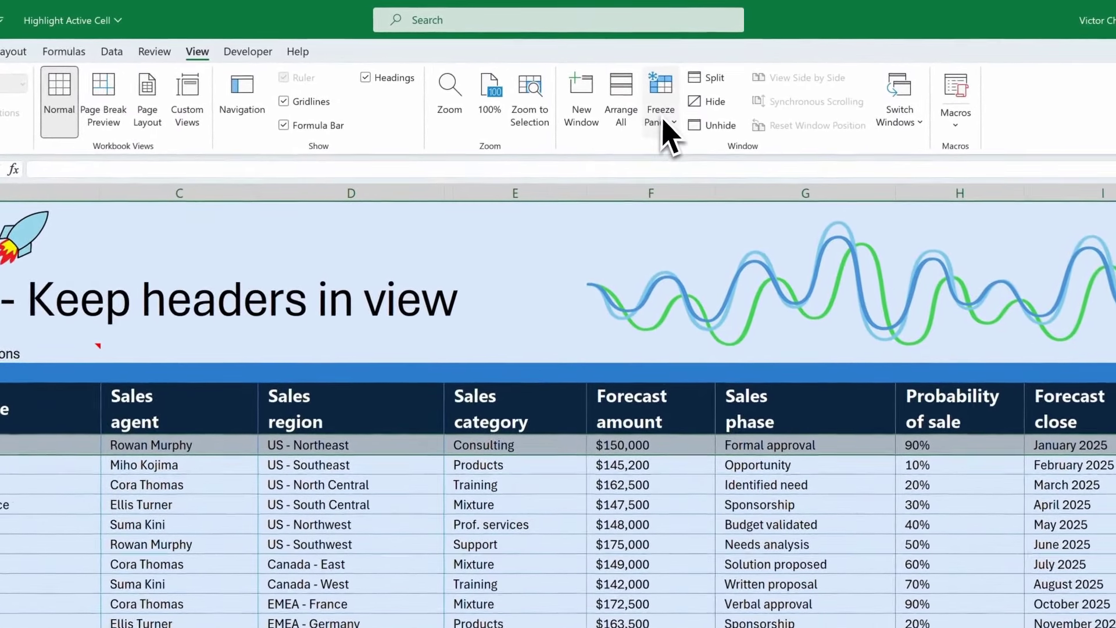
pyautogui.click(663, 119)
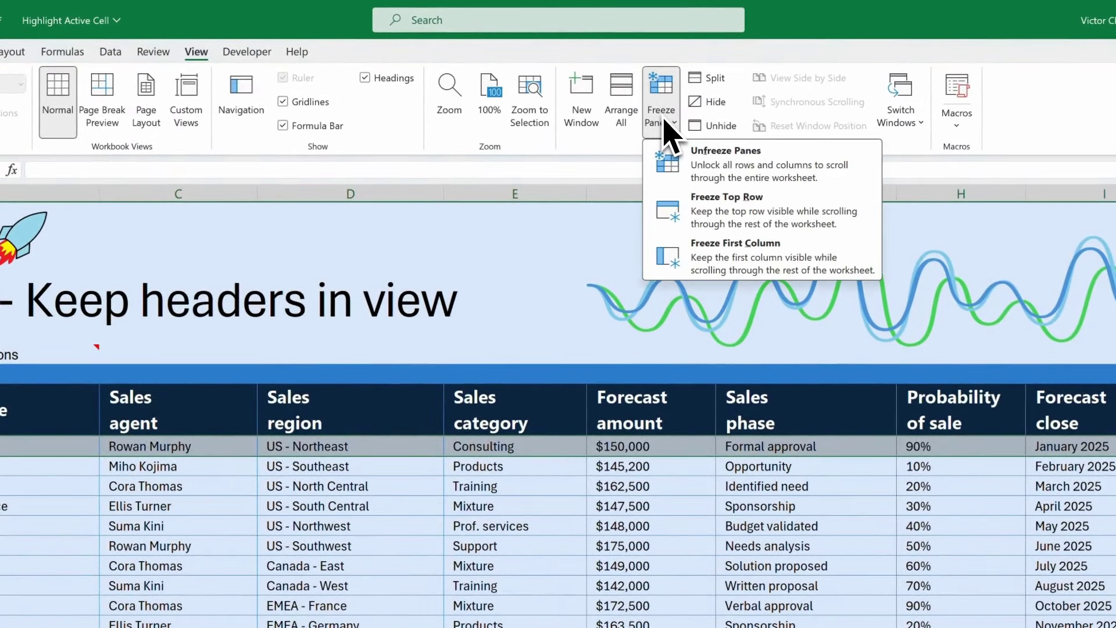
pyautogui.click(715, 161)
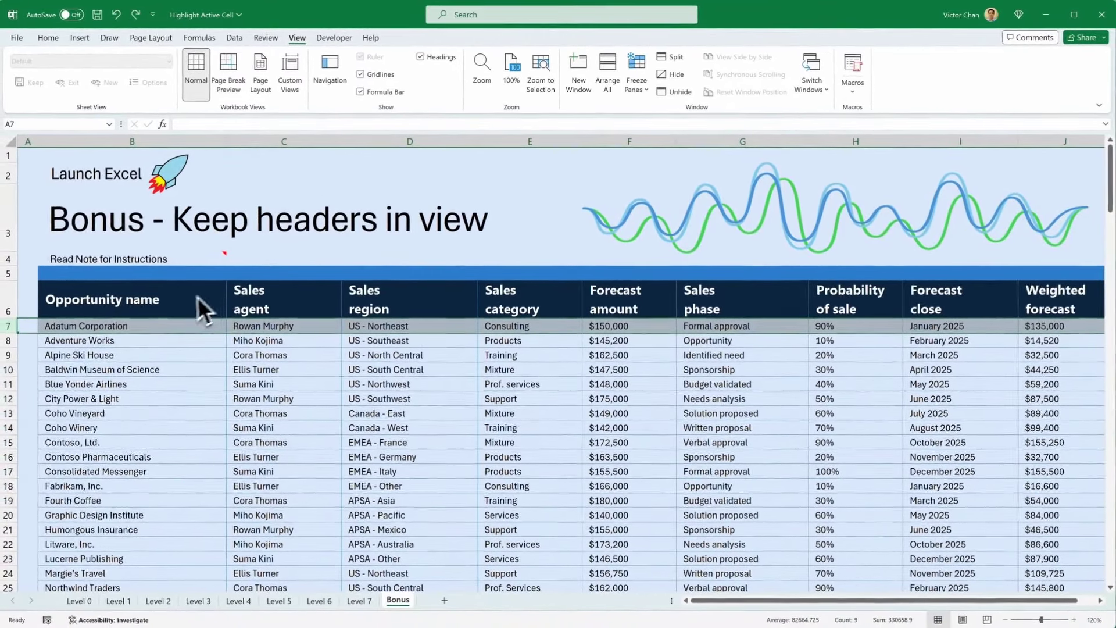
# Convert the data range $B$6:$J$190 into an Excel table, keeping the option that the table has headers.
pyautogui.click(179, 301)
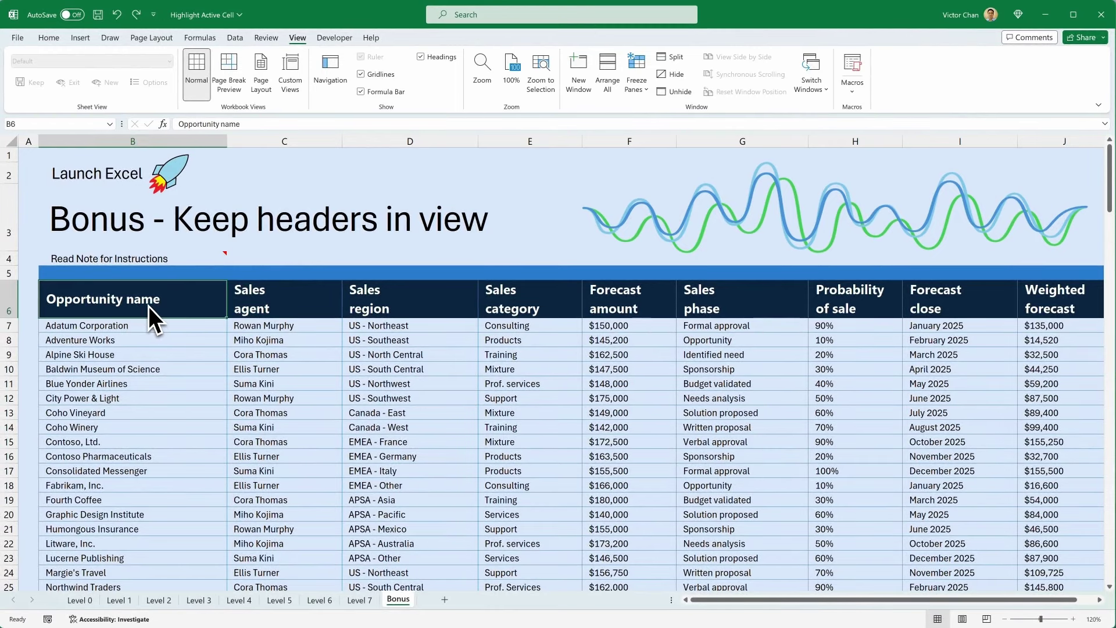
pyautogui.hotkey('ctrl', 'shift', 'Right')
pyautogui.hotkey('ctrl', 'shift', 'Down')
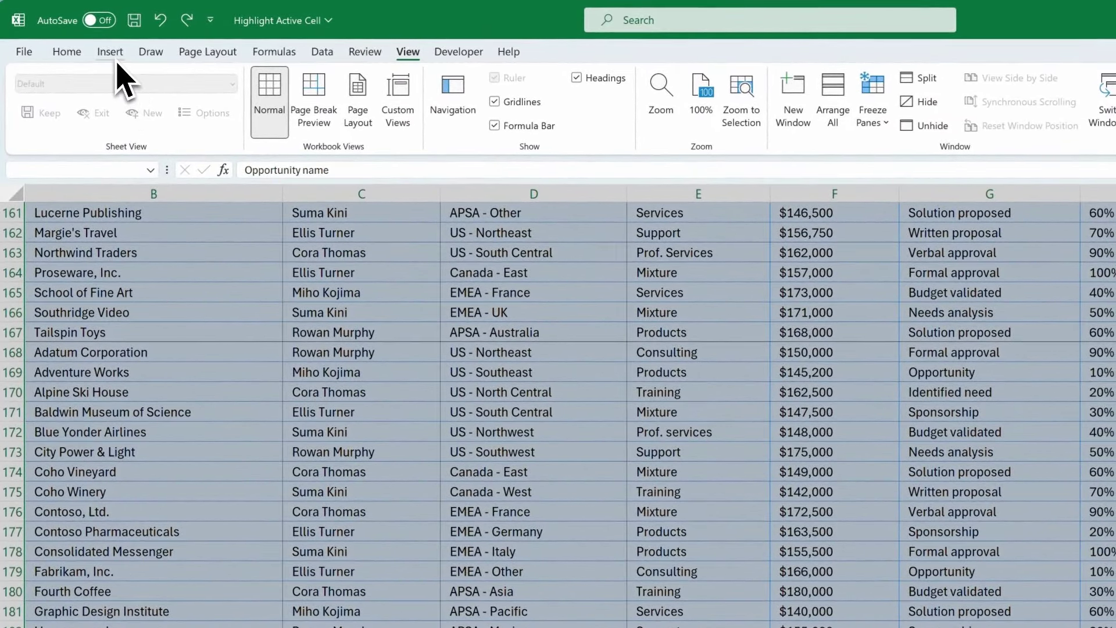
pyautogui.click(113, 58)
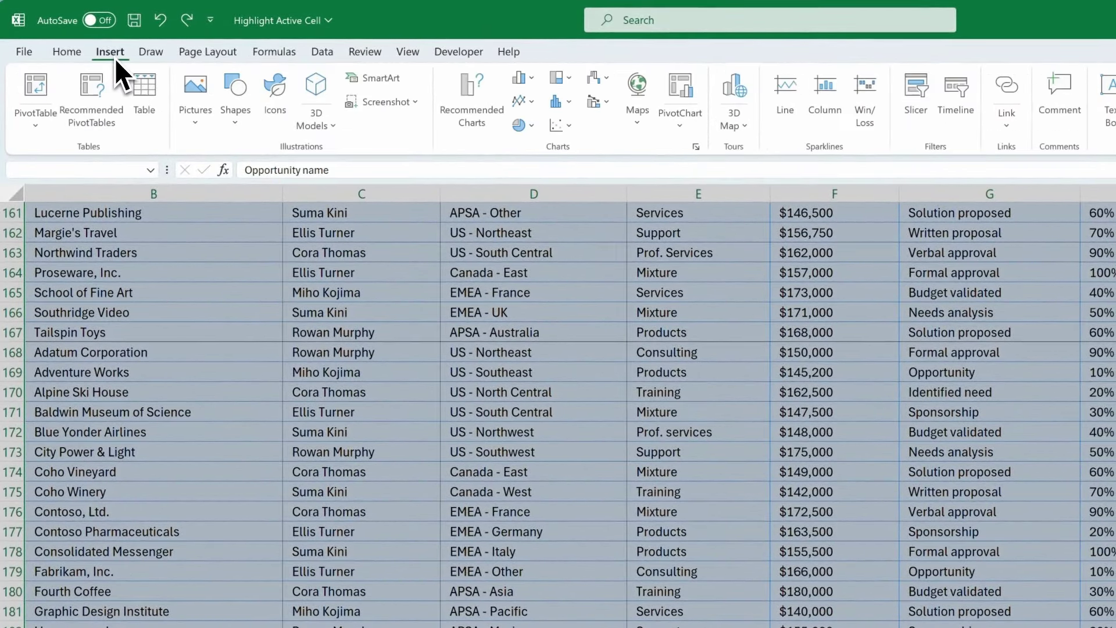
pyautogui.click(153, 125)
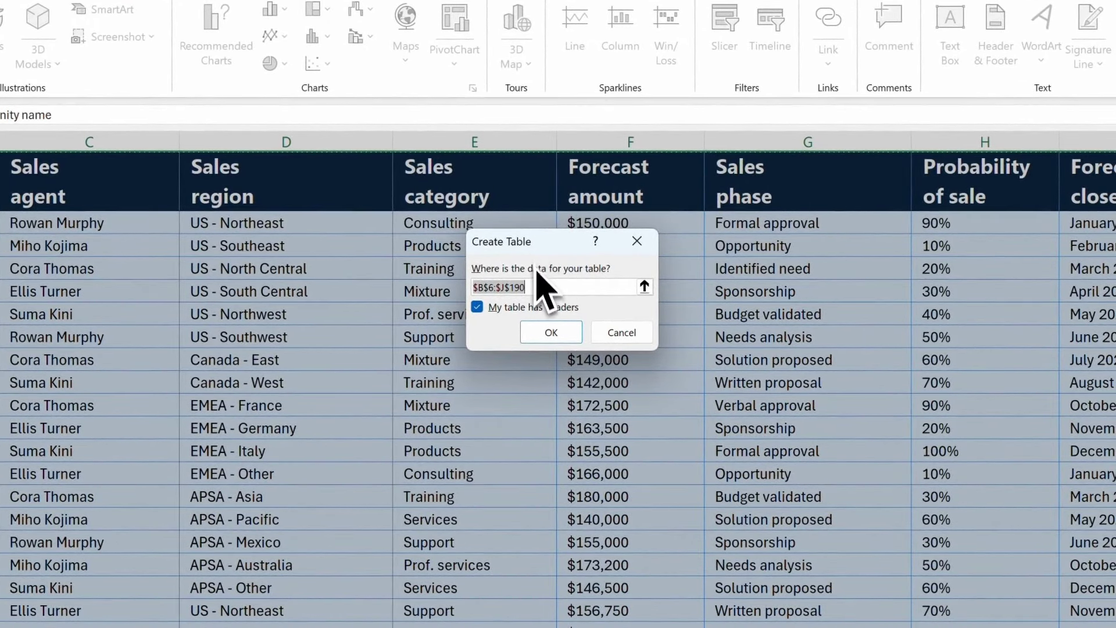
pyautogui.hotkey('shift', 'Left')
pyautogui.click(568, 341)
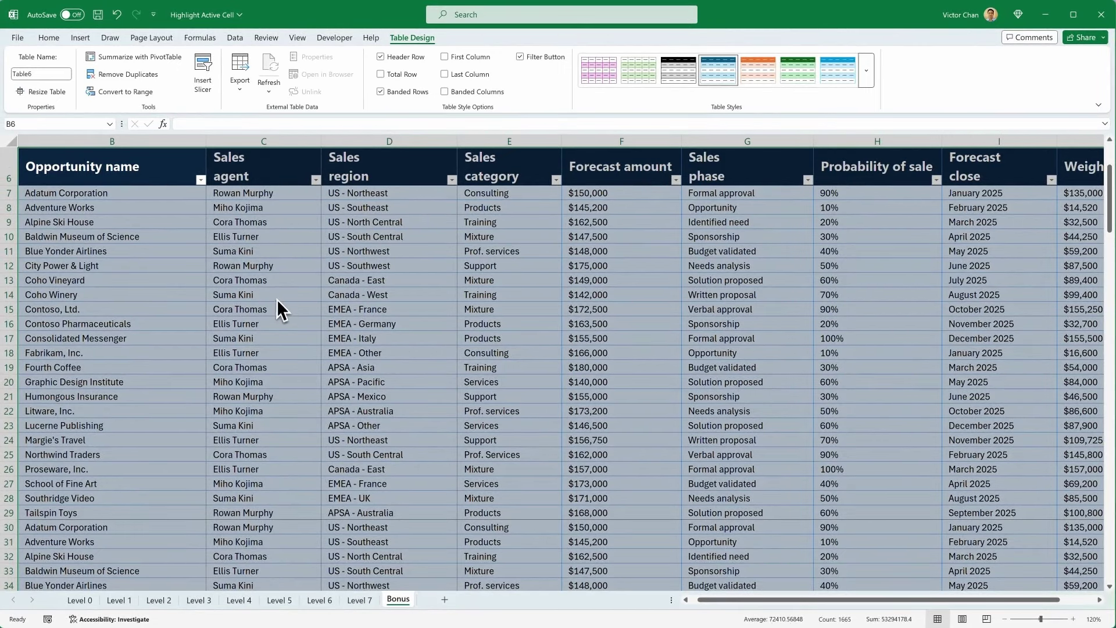
# Check the table headers further down the data and view the Sales agent column's colour-sort and text-filter options.
pyautogui.scroll(-3, 276, 299)
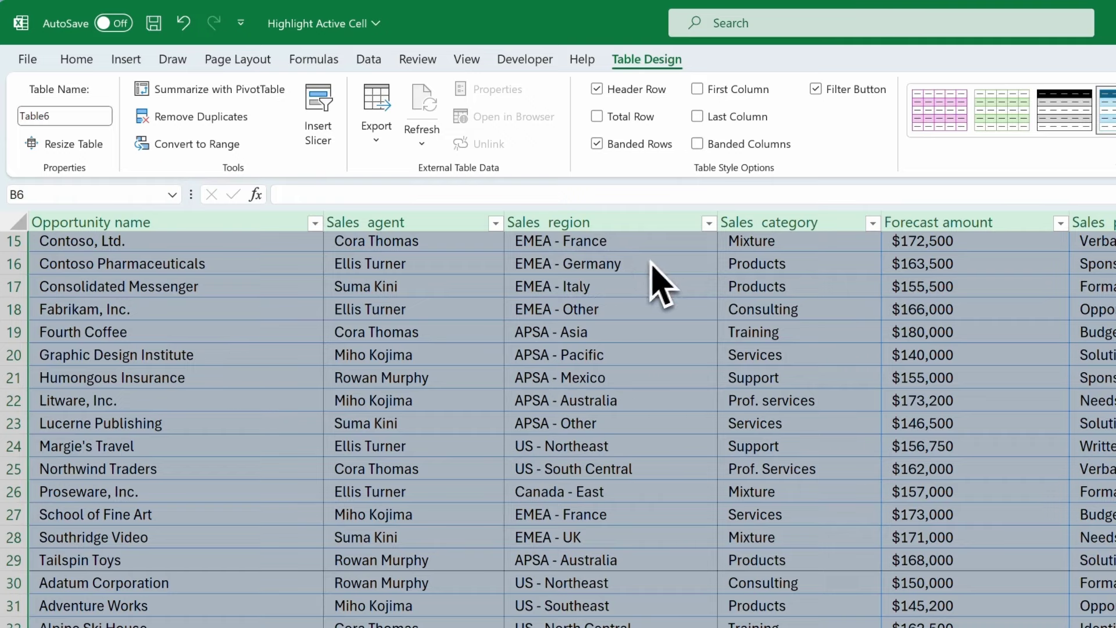
pyautogui.click(495, 224)
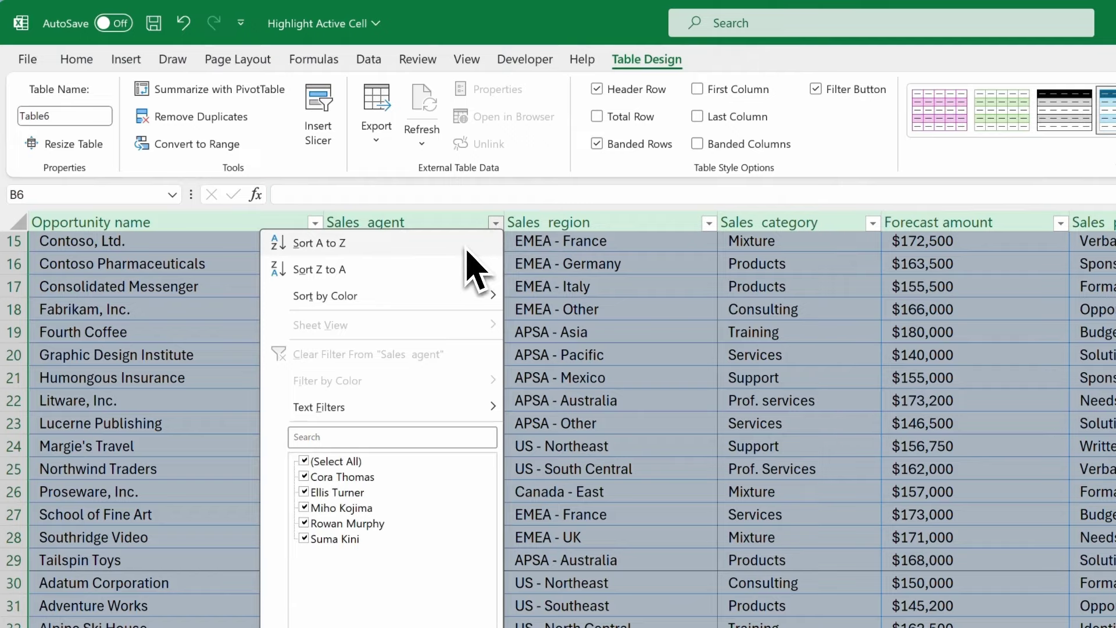
pyautogui.moveTo(458, 298)
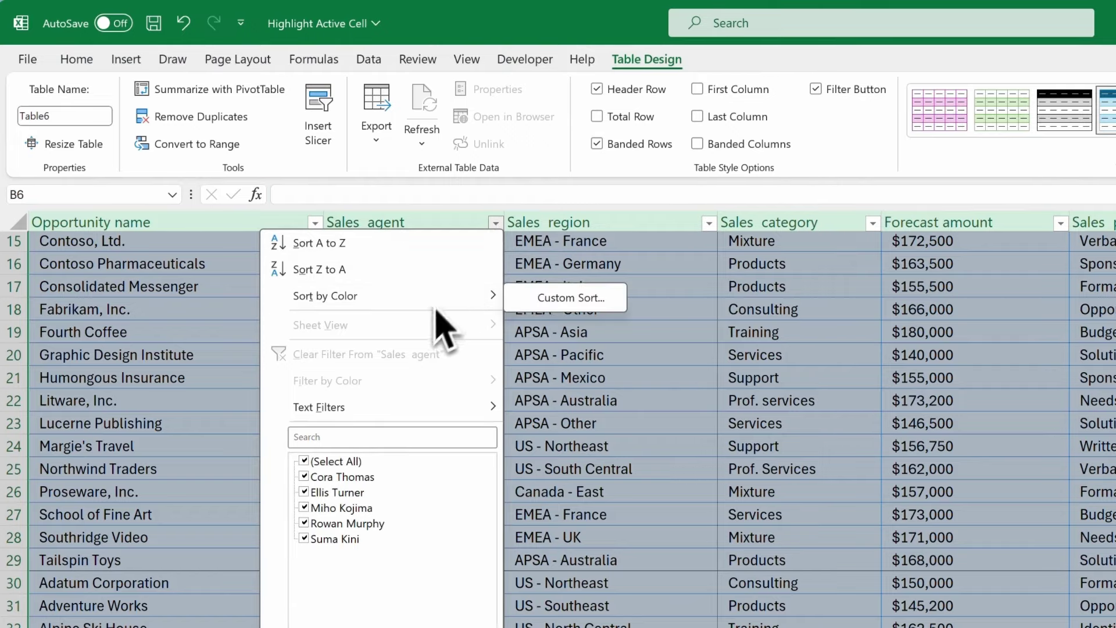
pyautogui.moveTo(424, 407)
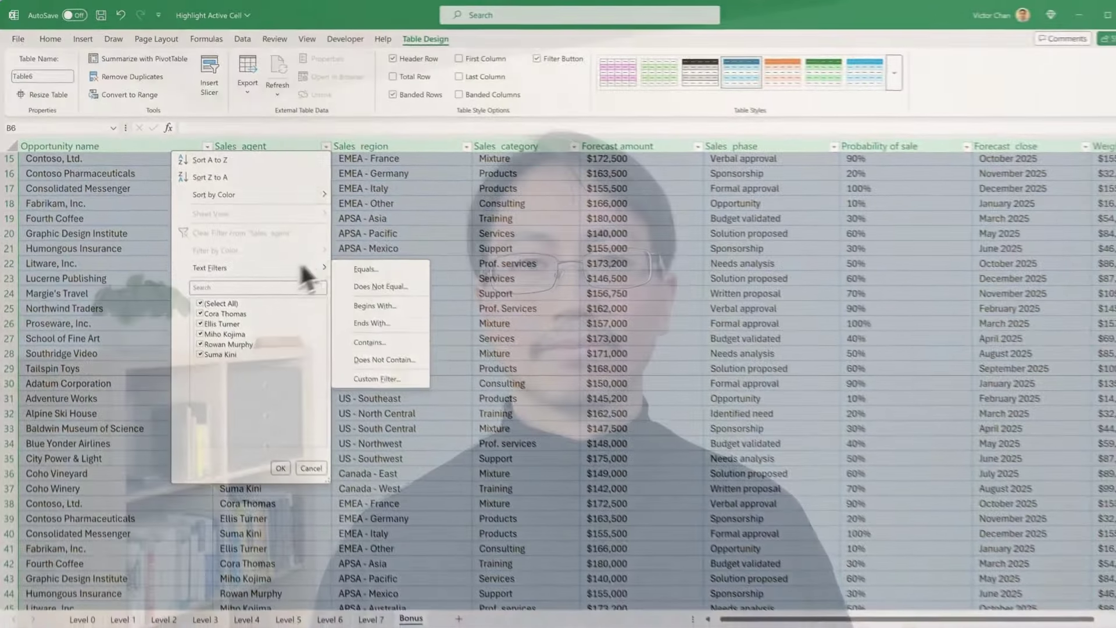